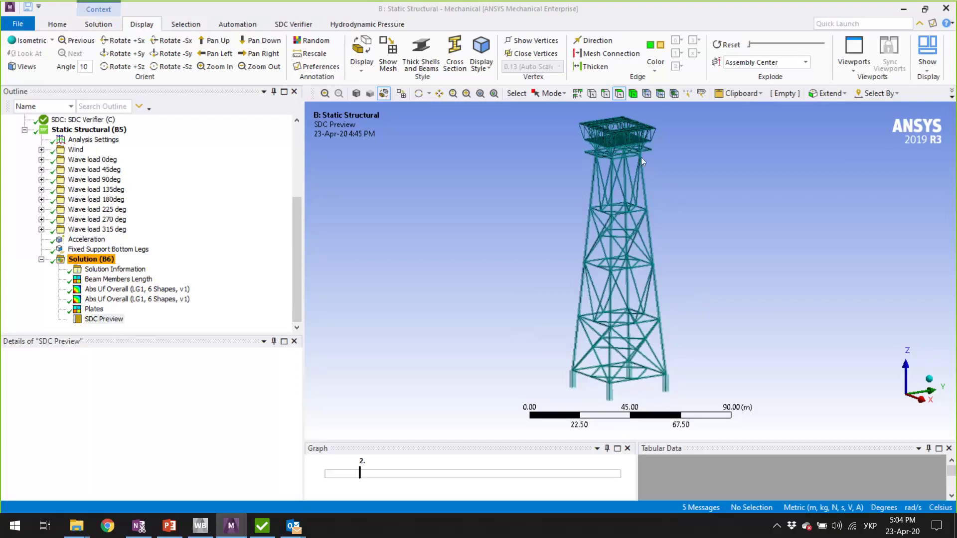
Show the mesh on the jacket model and set the display style to shaded exterior and edges
scroll(632, 131, "down", 2)
scroll(632, 131, "up", 5)
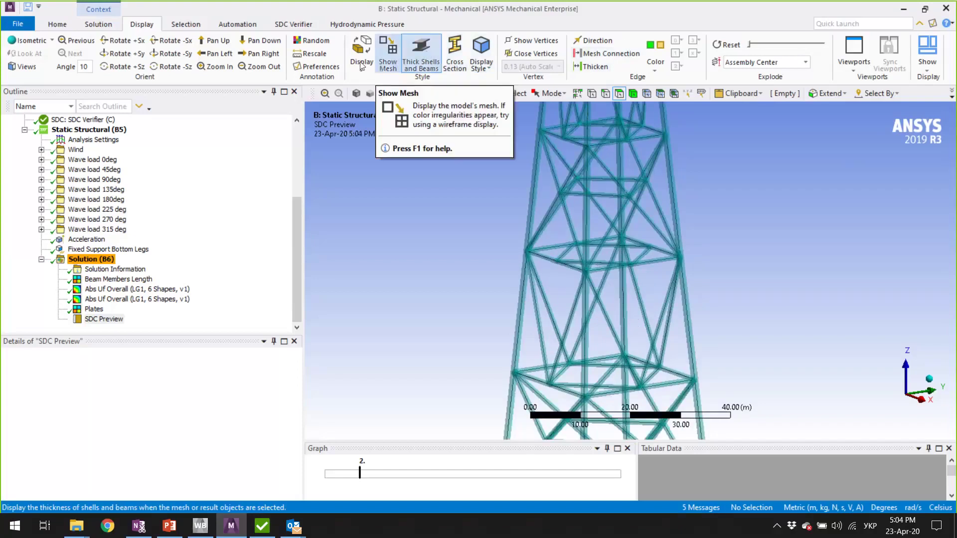
left_click(388, 62)
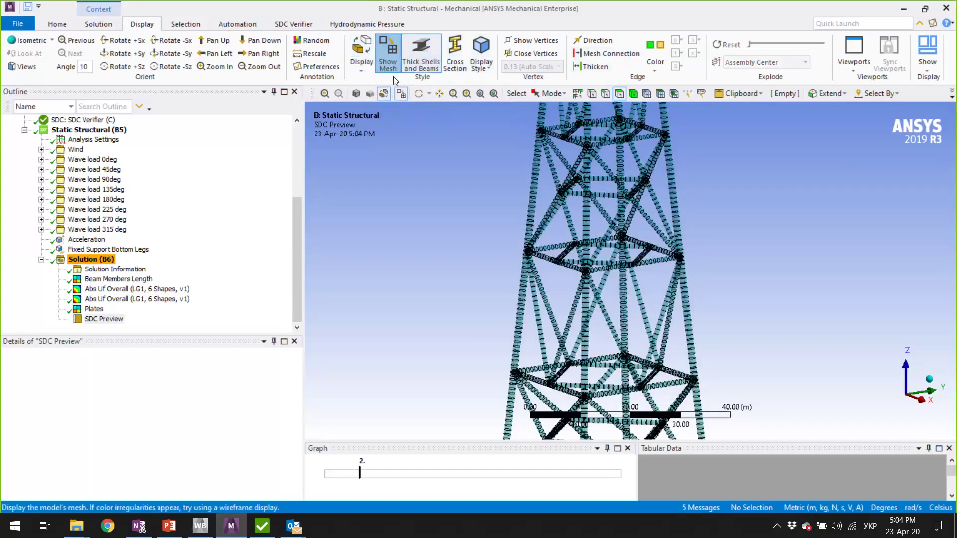
left_click(366, 74)
left_click(387, 103)
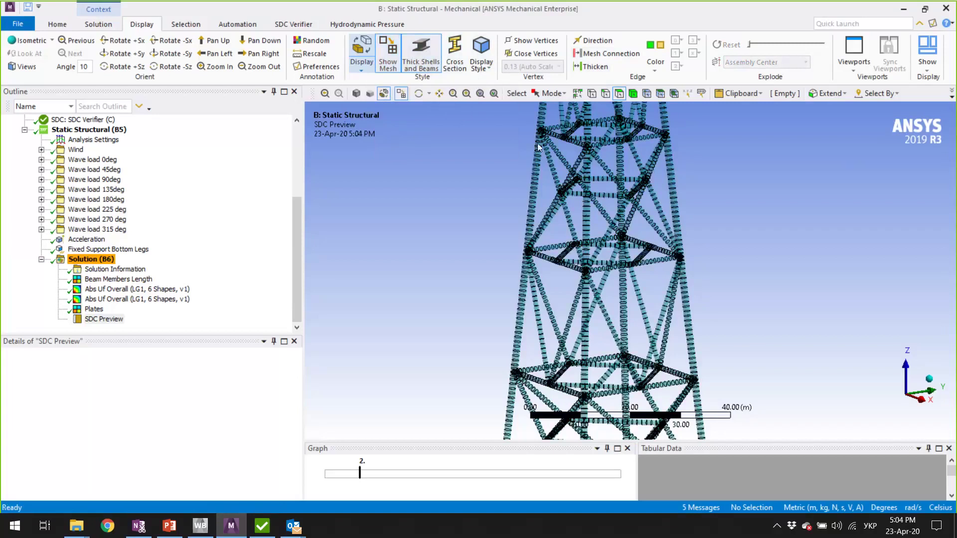
Examine the meshed jacket structure from the bottom legs up to the topside deck
scroll(588, 125, "down", 3)
scroll(603, 163, "up", 5)
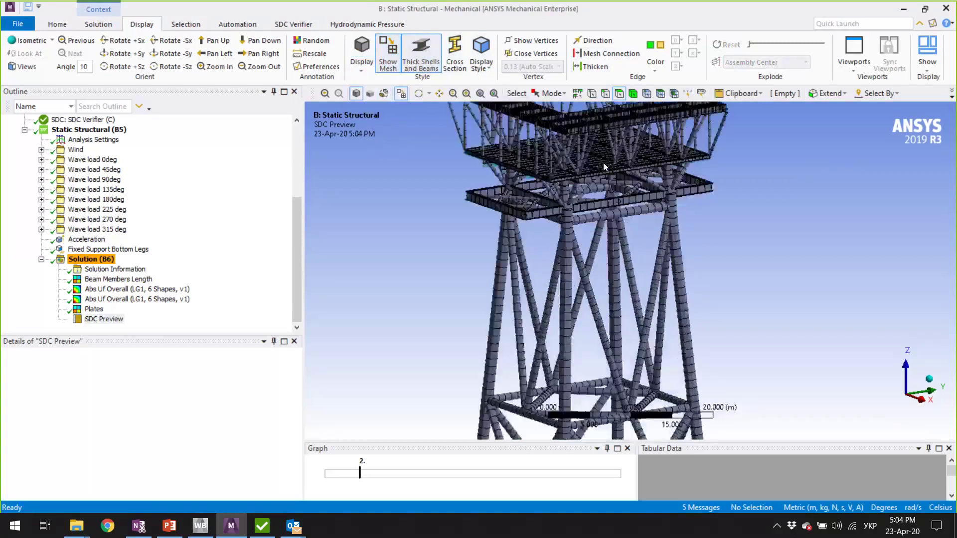
middle_click_drag(603, 311, 591, 283, "ctrl")
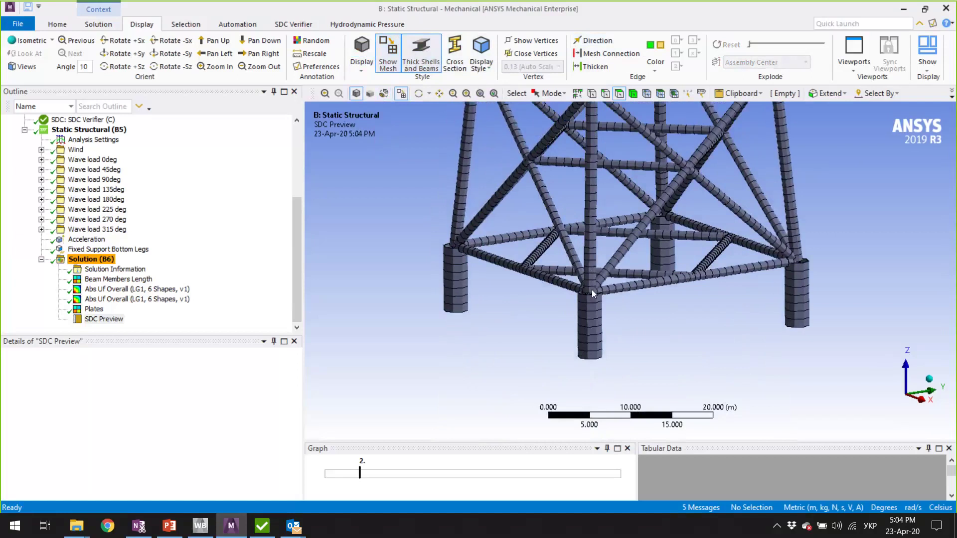
middle_click_drag(570, 196, 602, 534, "ctrl")
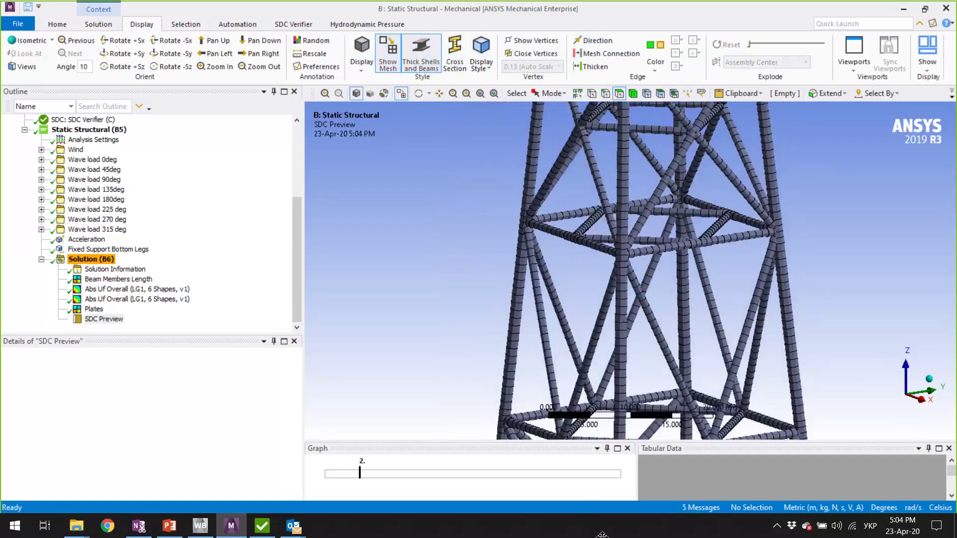
middle_click_drag(582, 259, 573, 172, "ctrl")
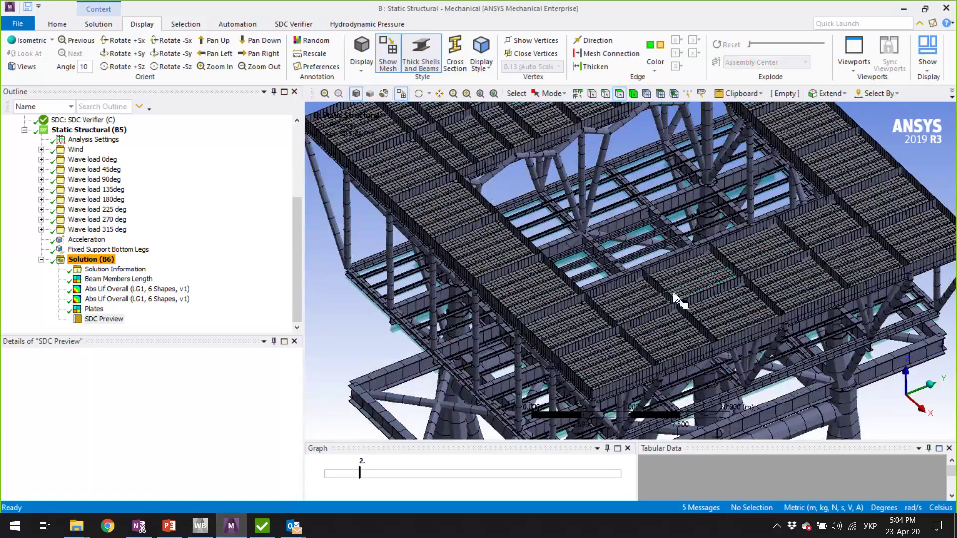
middle_click_drag(673, 294, 654, 299)
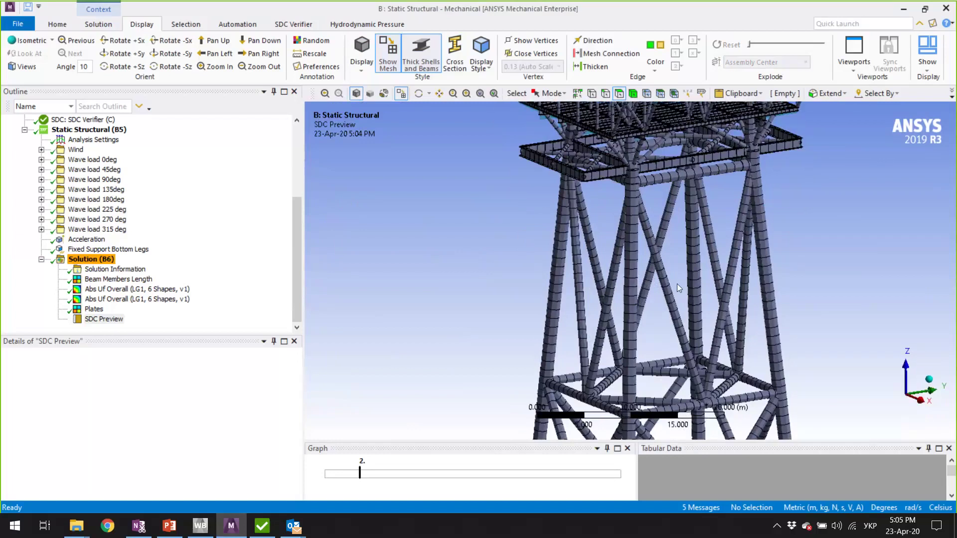
Examine how the tubular braces connect to a jacket leg, and view the whole tower
scroll(632, 310, "up", 3)
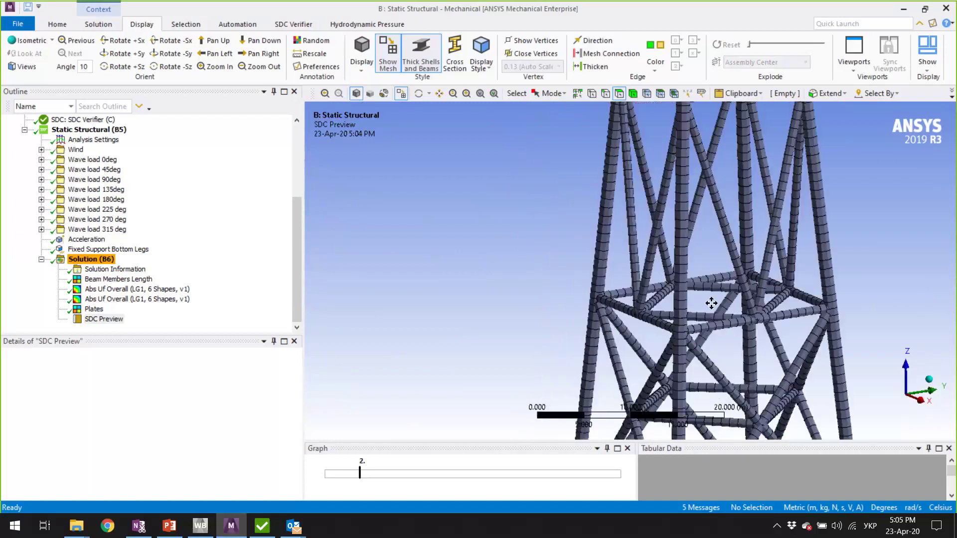
scroll(631, 310, "down", 3)
scroll(605, 280, "up", 6)
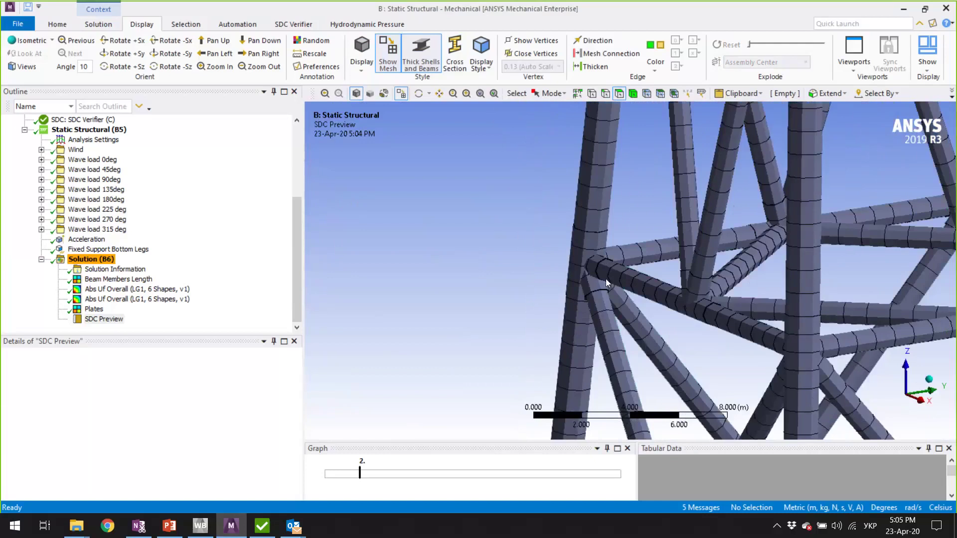
scroll(581, 271, "up", 2)
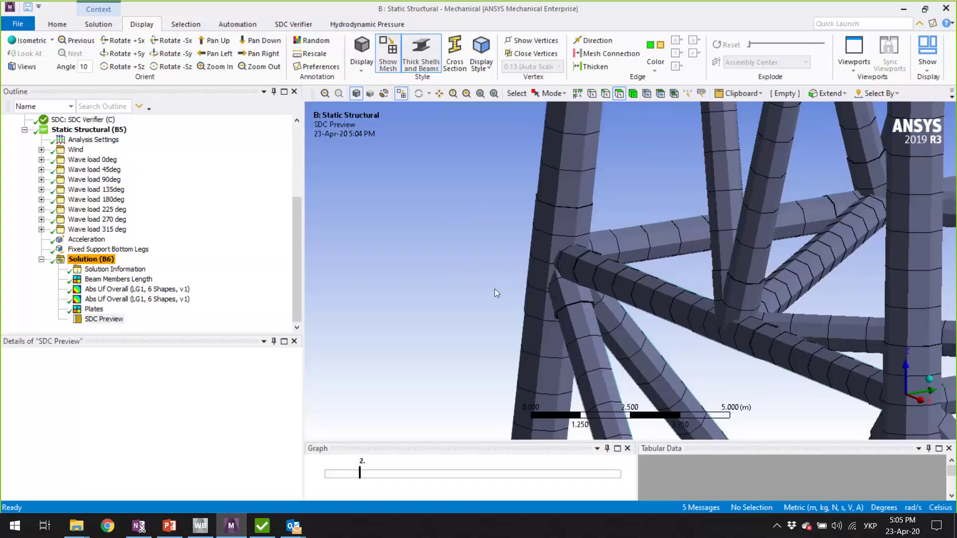
scroll(495, 294, "down", 10)
scroll(555, 298, "down", 5)
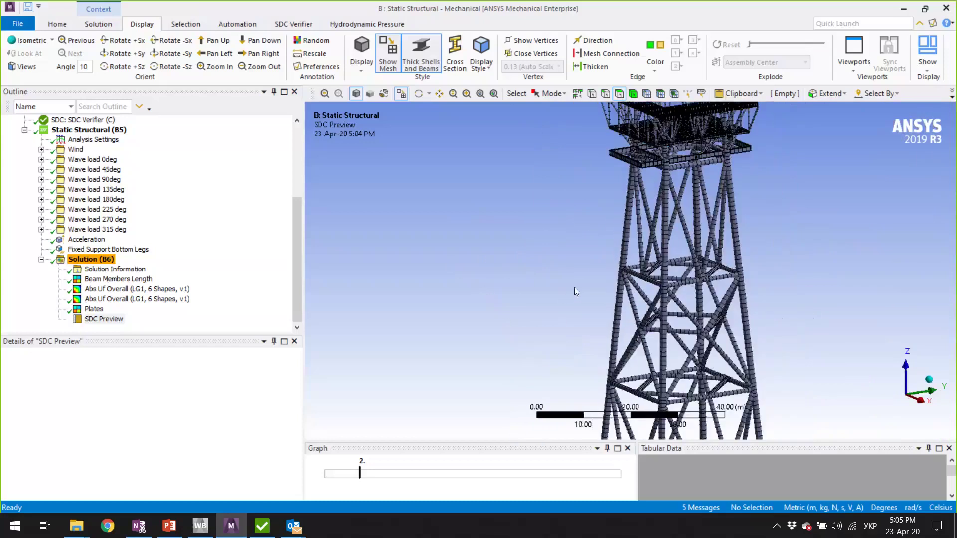
middle_click_drag(635, 334, 620, 289, "ctrl")
scroll(629, 294, "down", 4)
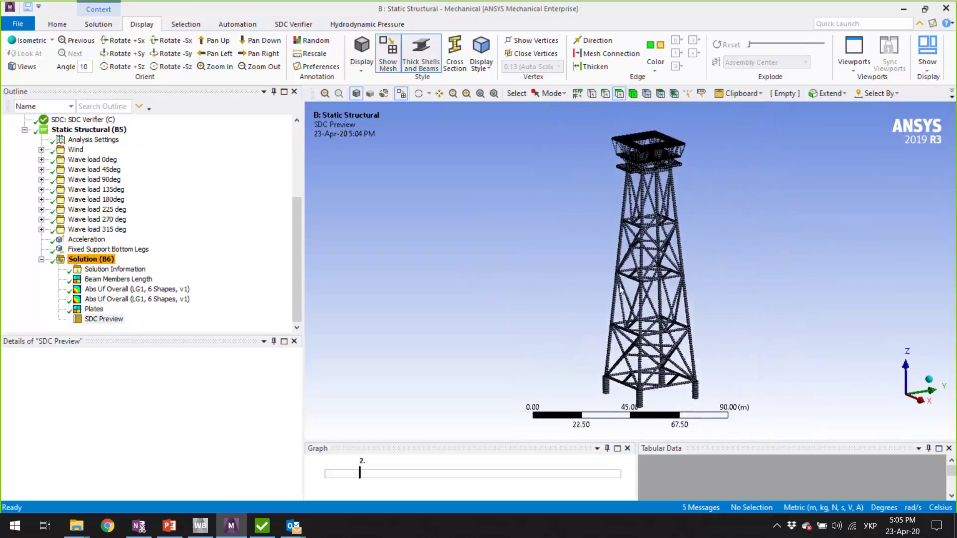
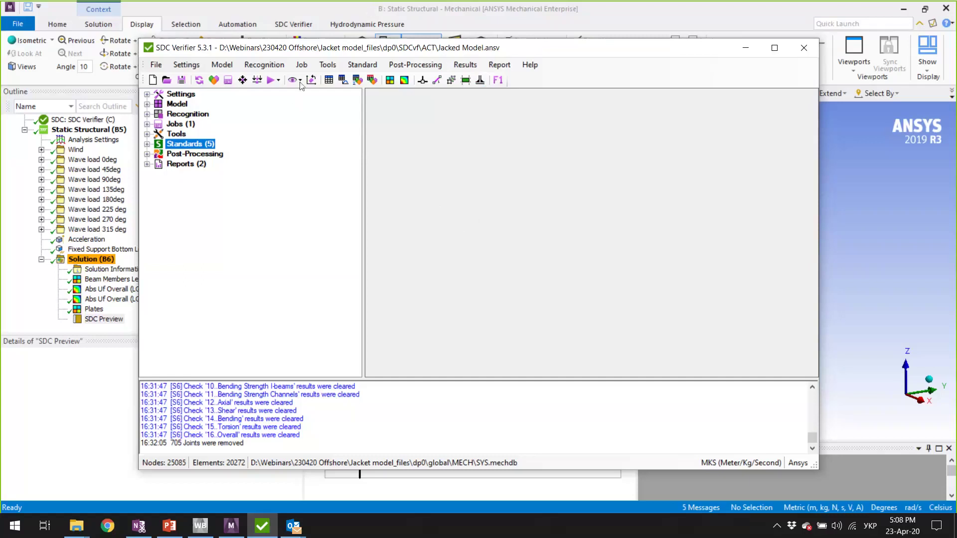
Open the Joint Finder recognition tool and find the joints of all types in the model
left_click(147, 115)
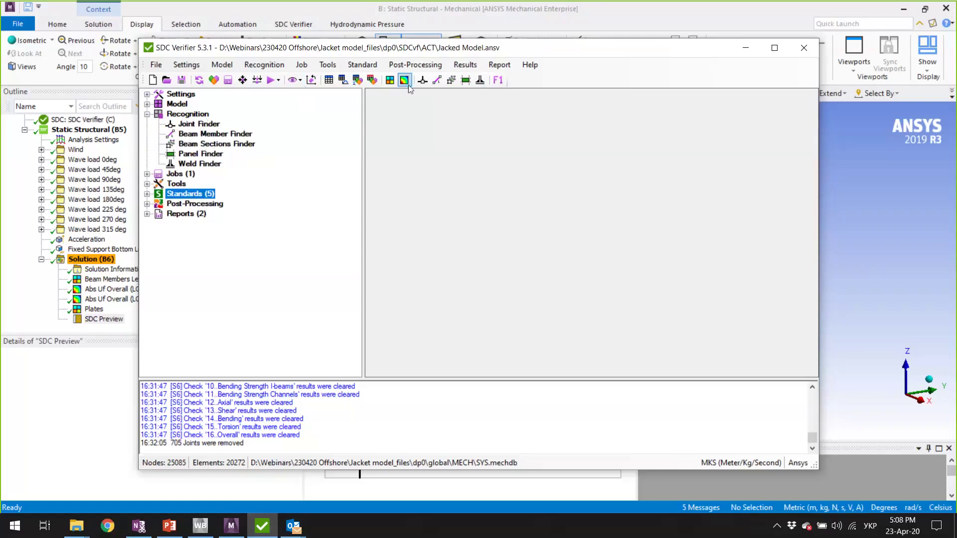
left_click(274, 70)
left_click(492, 218)
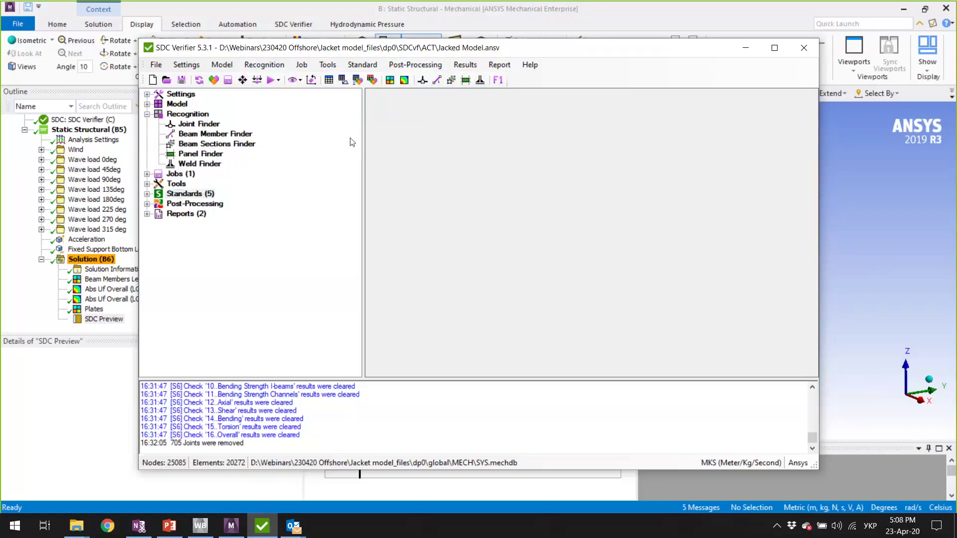
left_click(423, 80)
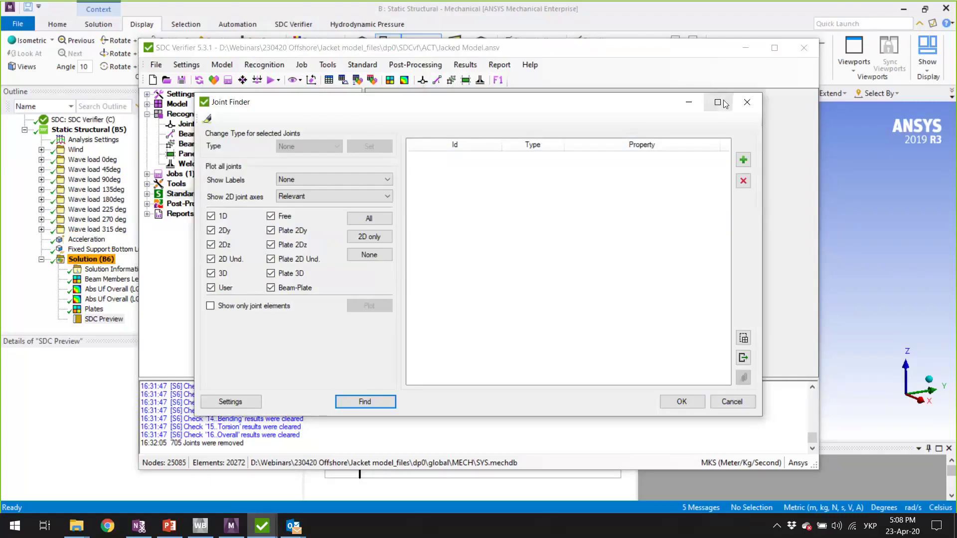
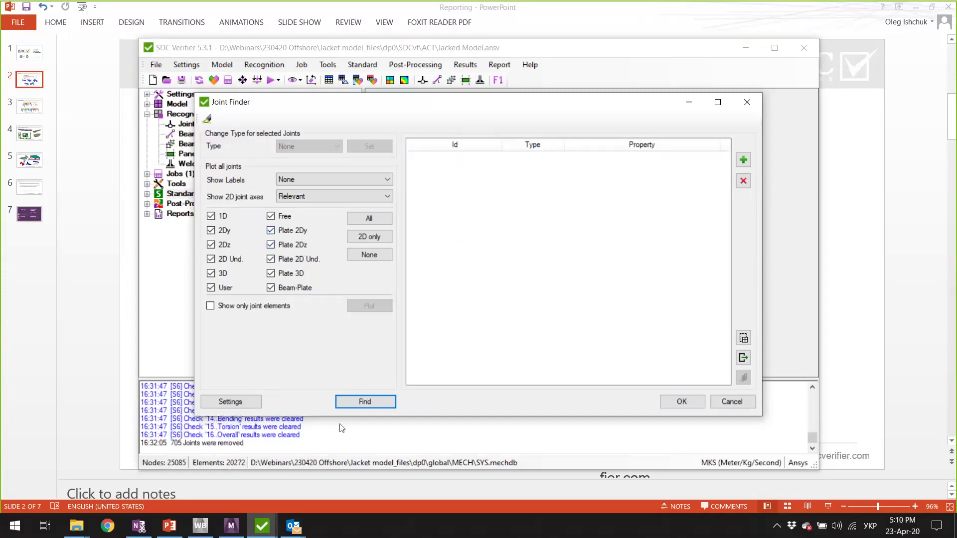
left_click(357, 404)
left_click(366, 401)
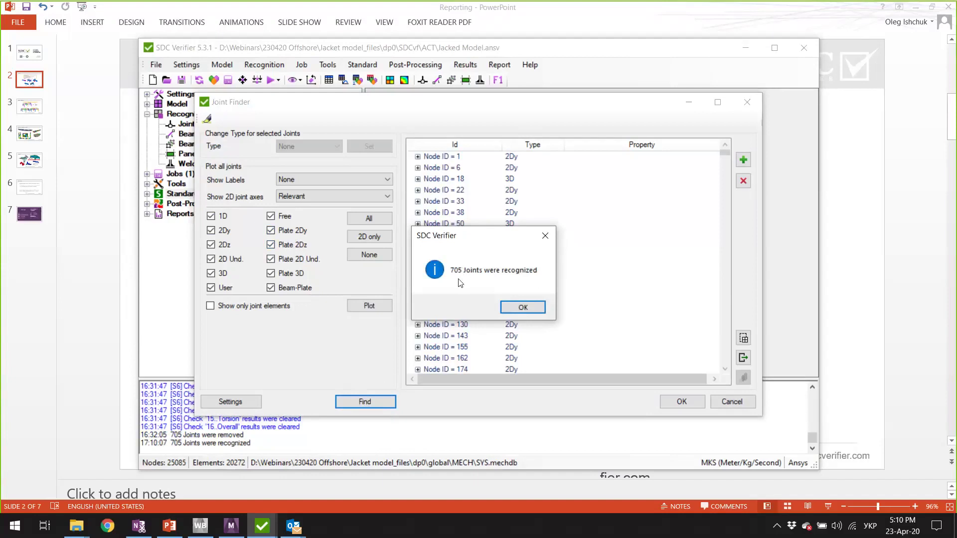
left_click(521, 307)
View the elements of the joint at node 1 and select a range of joints ending at node 18580
left_click(418, 157)
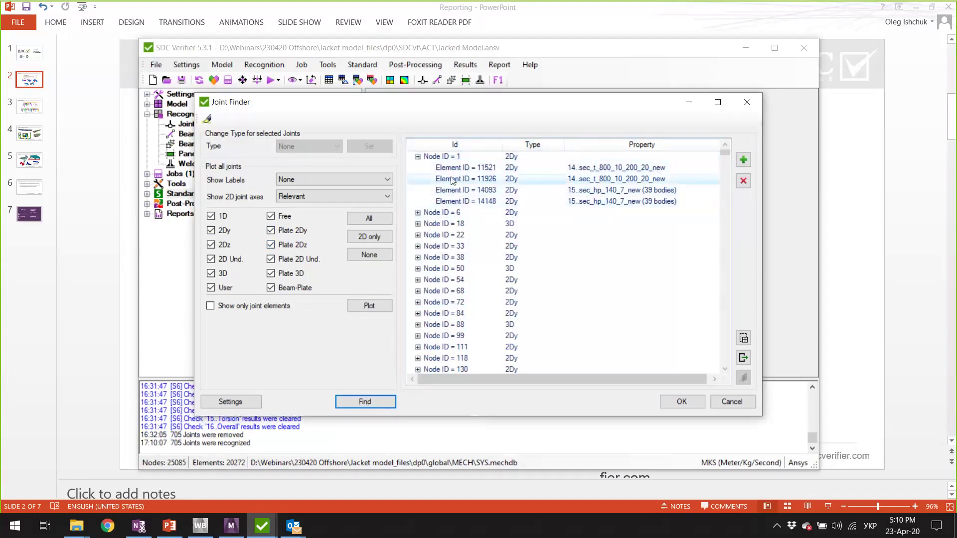
left_click(417, 157)
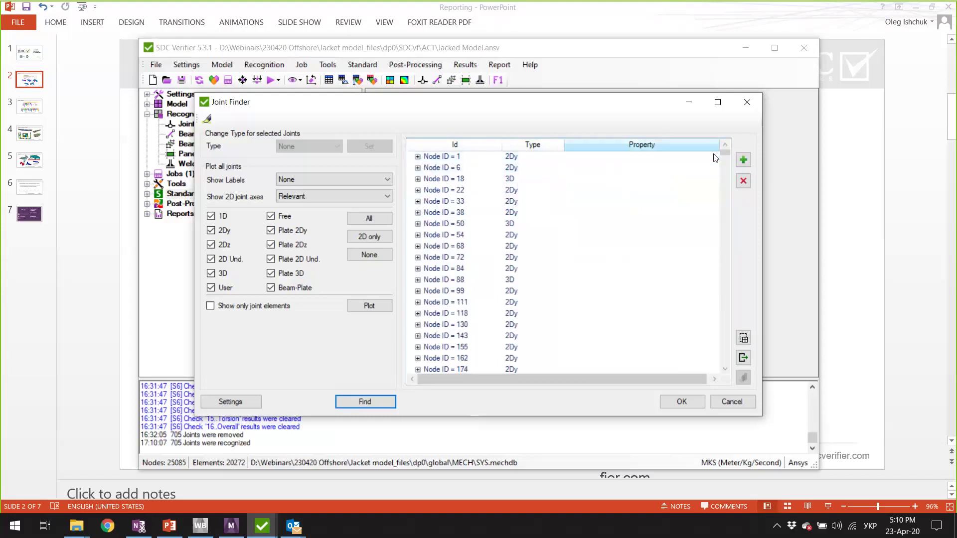
left_click_drag(728, 157, 726, 310)
left_click(553, 202)
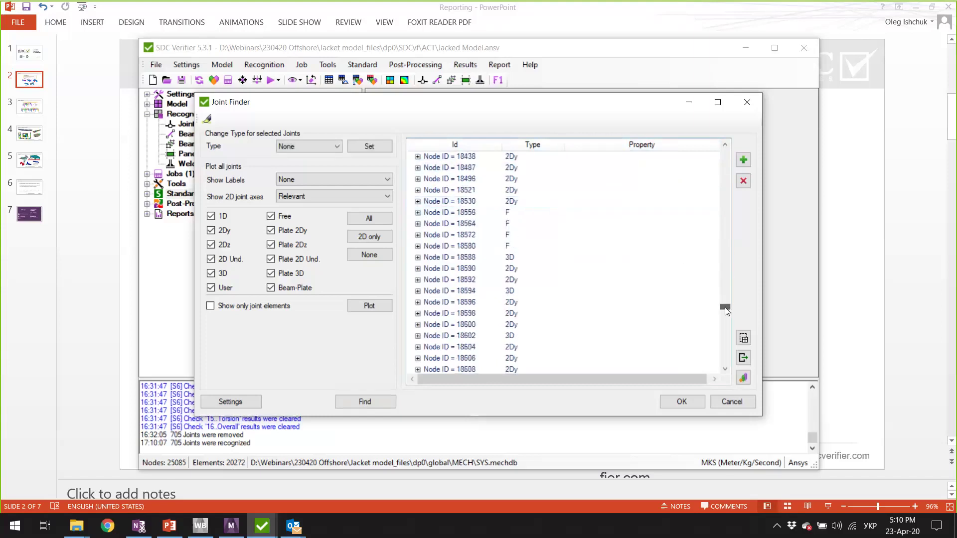
left_click(571, 247, "shift")
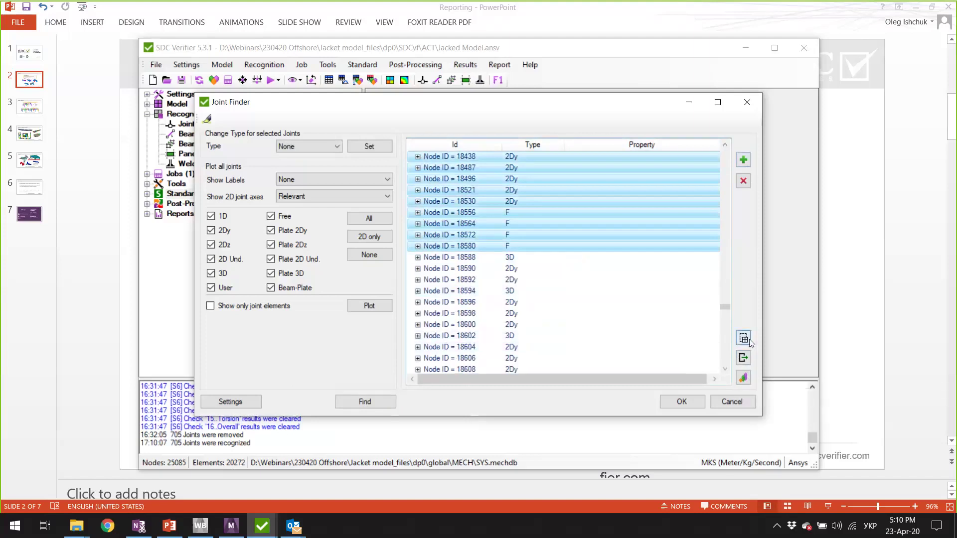
View the joint export options and plot the types of the selected joints in colors
left_click(744, 357)
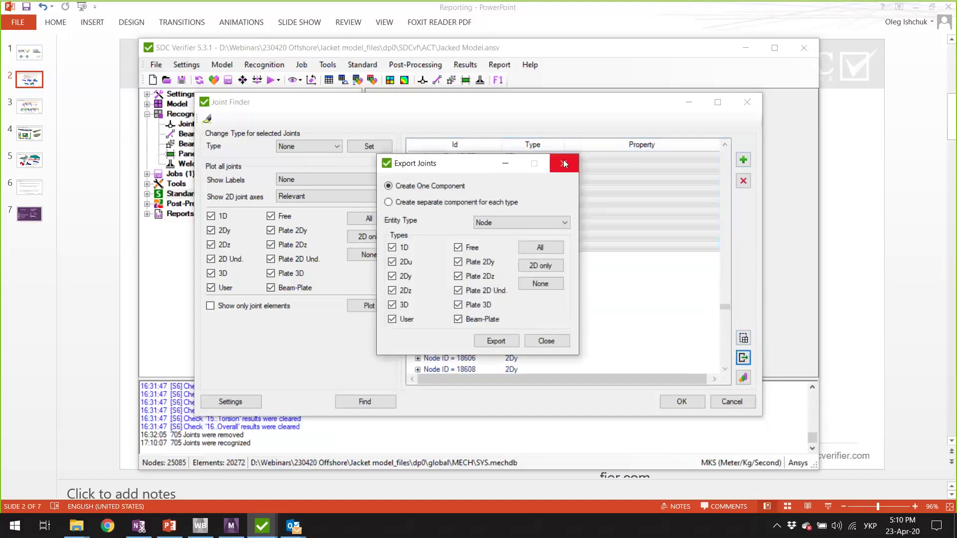
left_click(563, 163)
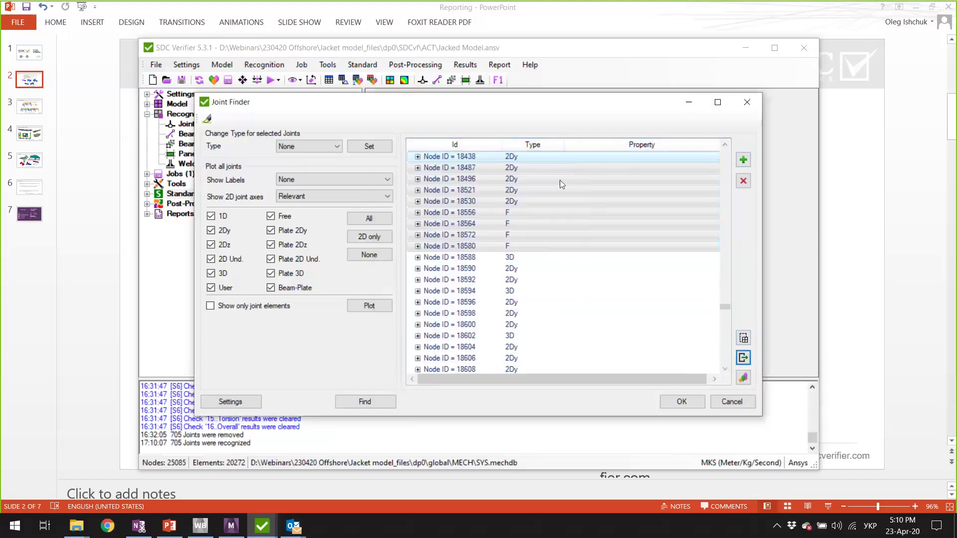
left_click(740, 380)
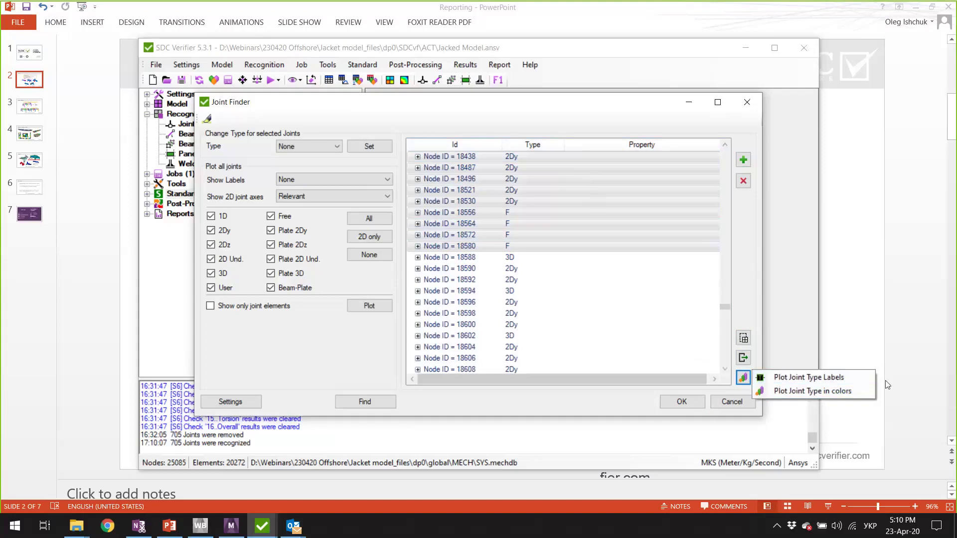
left_click(827, 390)
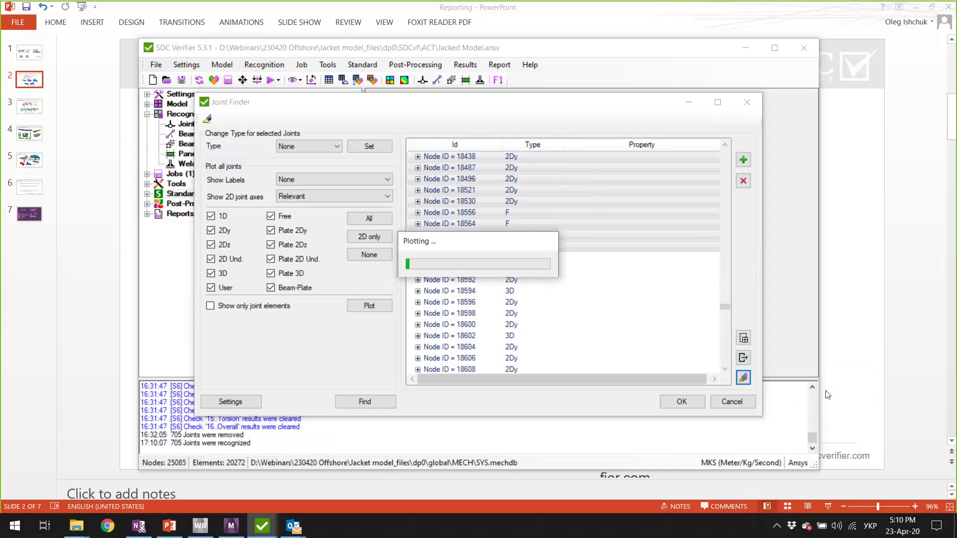
Switch to ANSYS Mechanical and examine the colored joint types along the jacket tower and below the deck
mouse_move(294, 525)
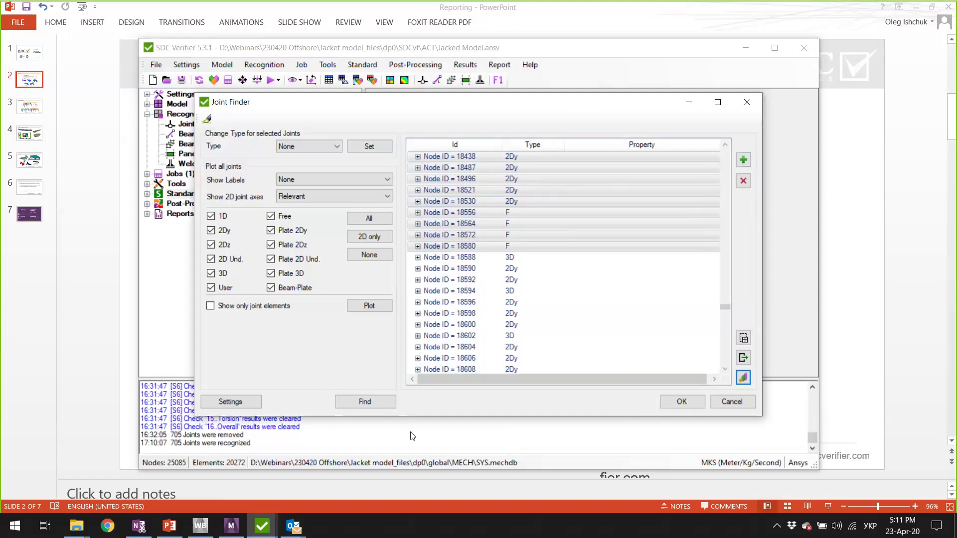
left_click(237, 528)
scroll(670, 354, "up", 3)
scroll(671, 355, "up", 5)
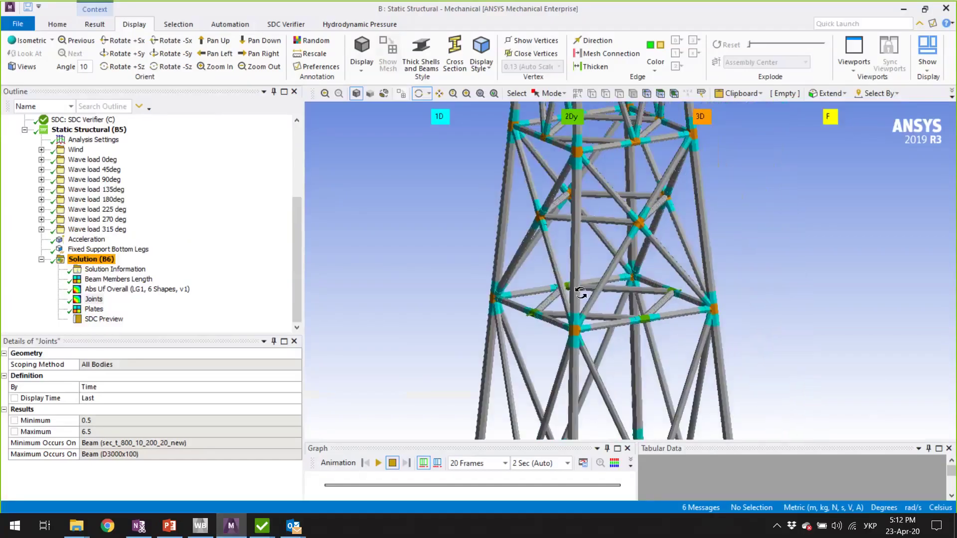
middle_click_drag(591, 192, 538, 184, "ctrl")
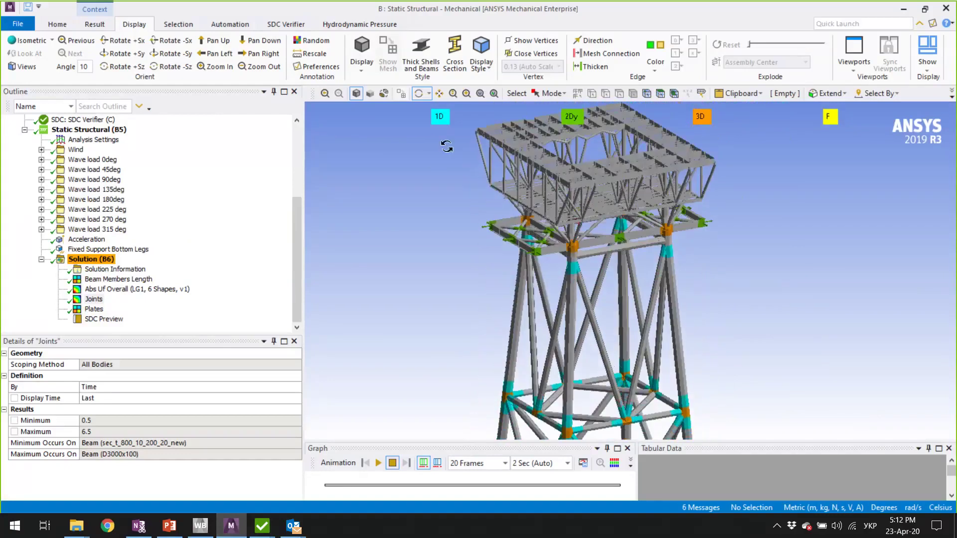
middle_click_drag(610, 365, 605, 280, "ctrl")
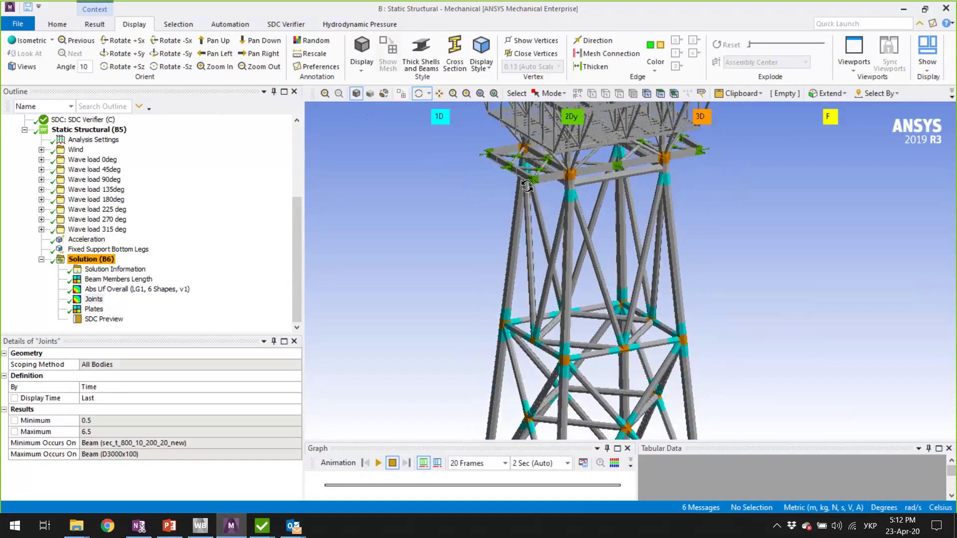
Examine the colored joints up close on the upper frame and at the brace-to-leg connections
middle_click_drag(532, 251, 614, 273, "ctrl")
scroll(614, 273, "up", 10)
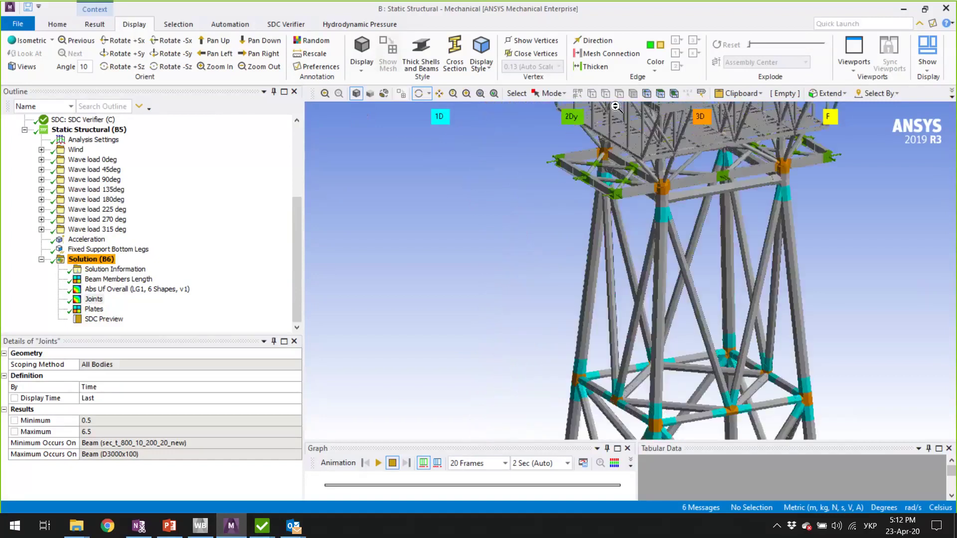
middle_click_drag(613, 314, 584, 288)
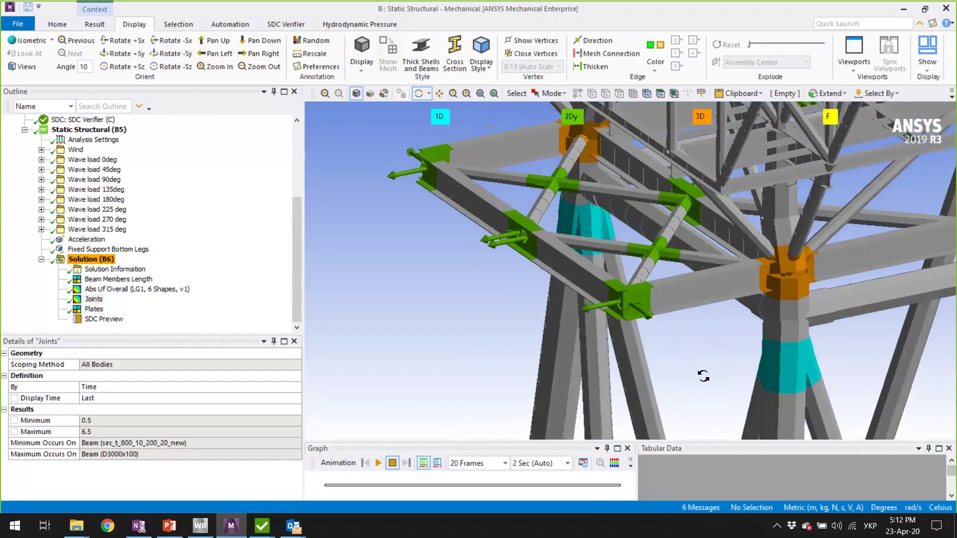
middle_click_drag(709, 330, 653, 170, "ctrl")
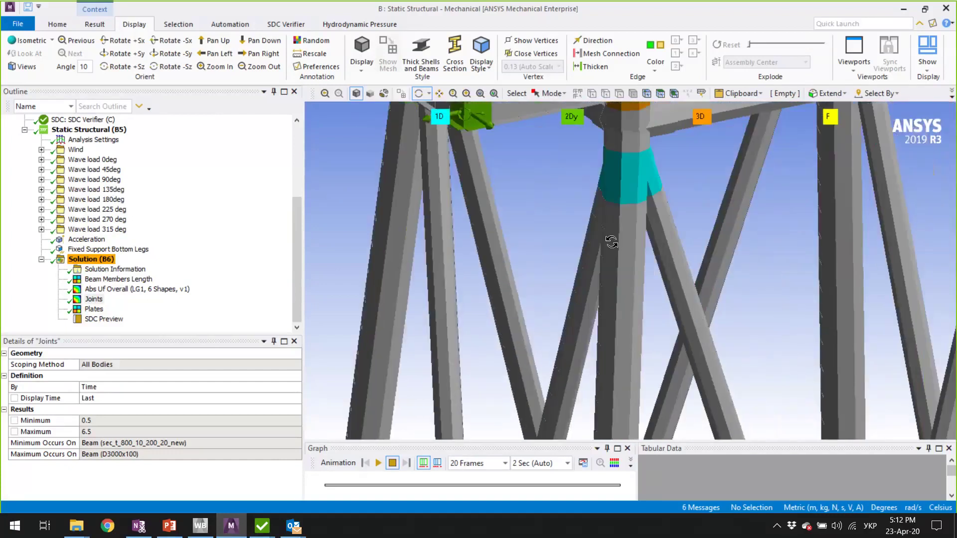
left_click_drag(620, 311, 510, 323)
left_click_drag(590, 316, 620, 322)
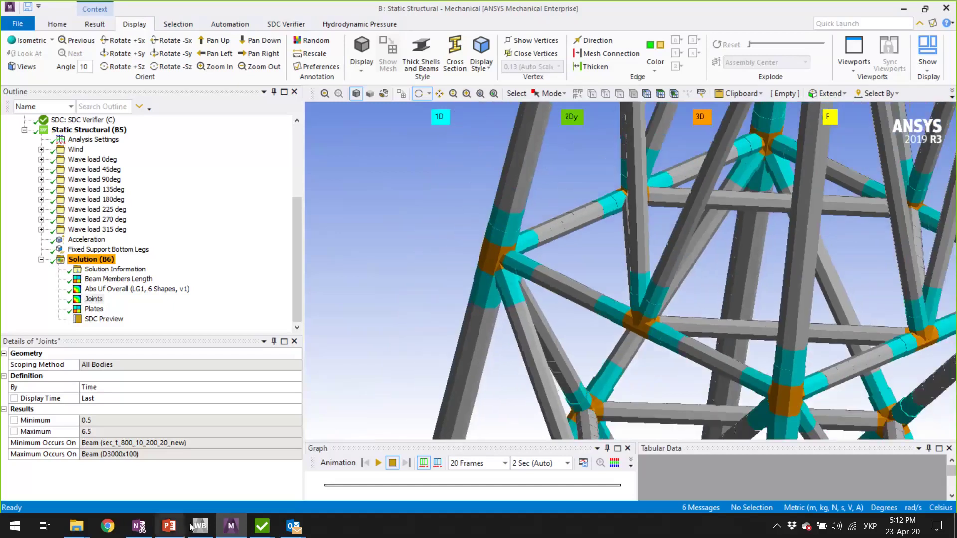
Return to SDC Verifier, accept the recognized joints in the Joint Finder and open the Beam Member Finder
mouse_move(272, 532)
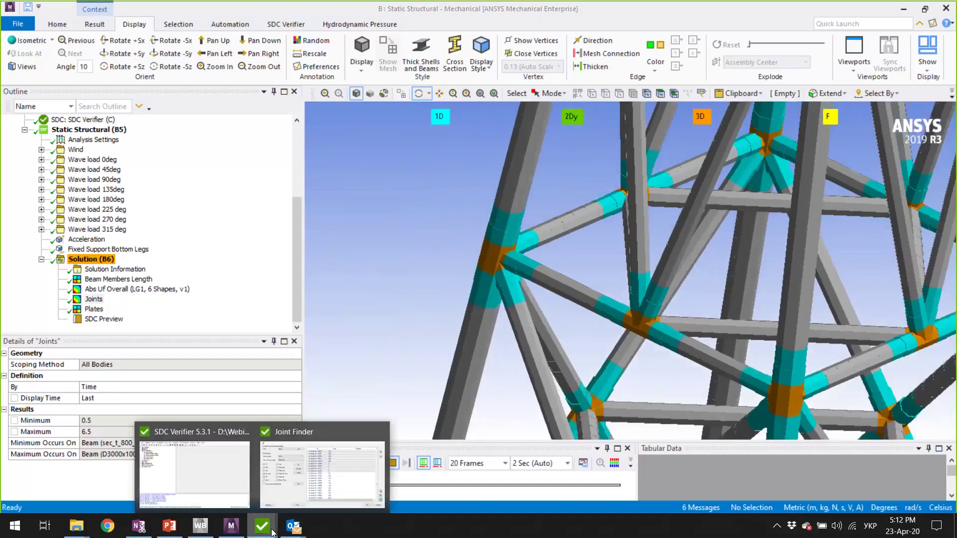
left_click(282, 483)
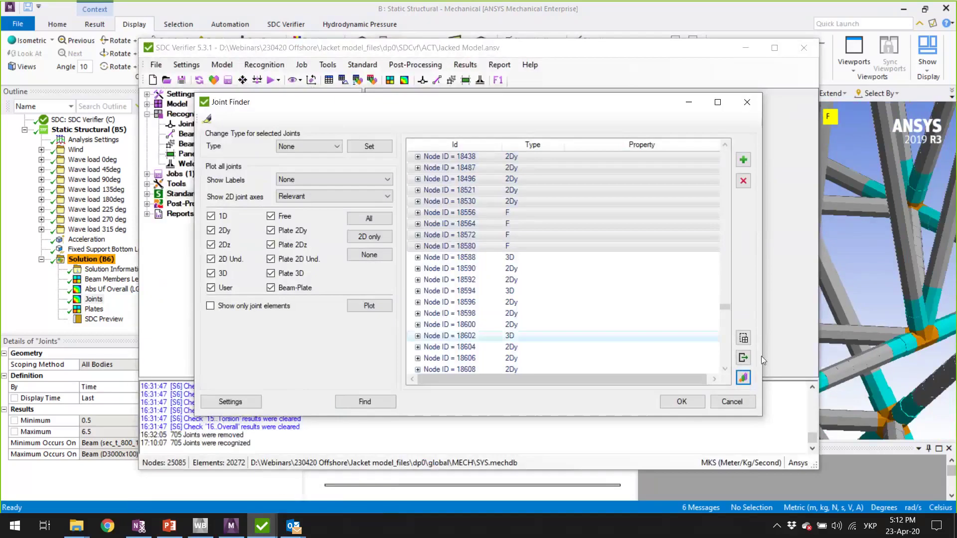
left_click(680, 404)
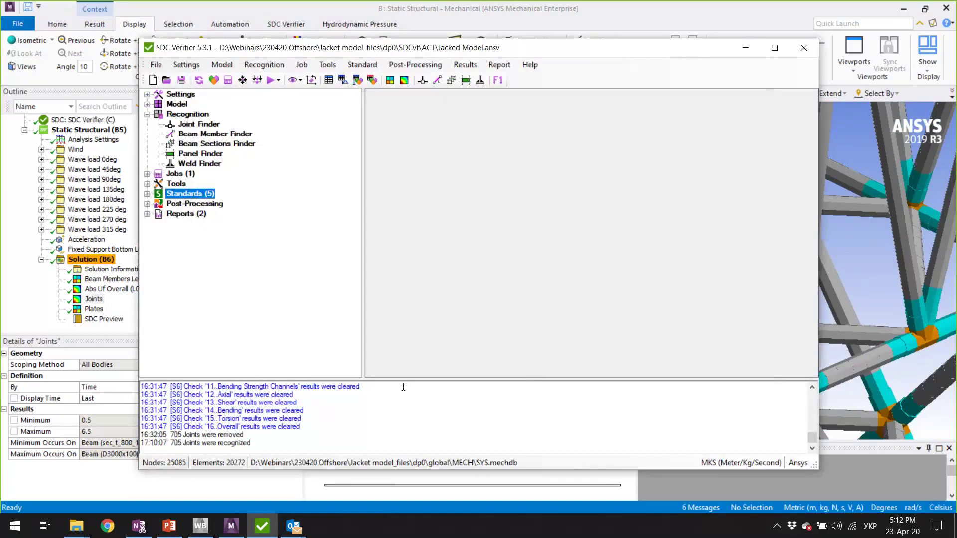
left_click(432, 82)
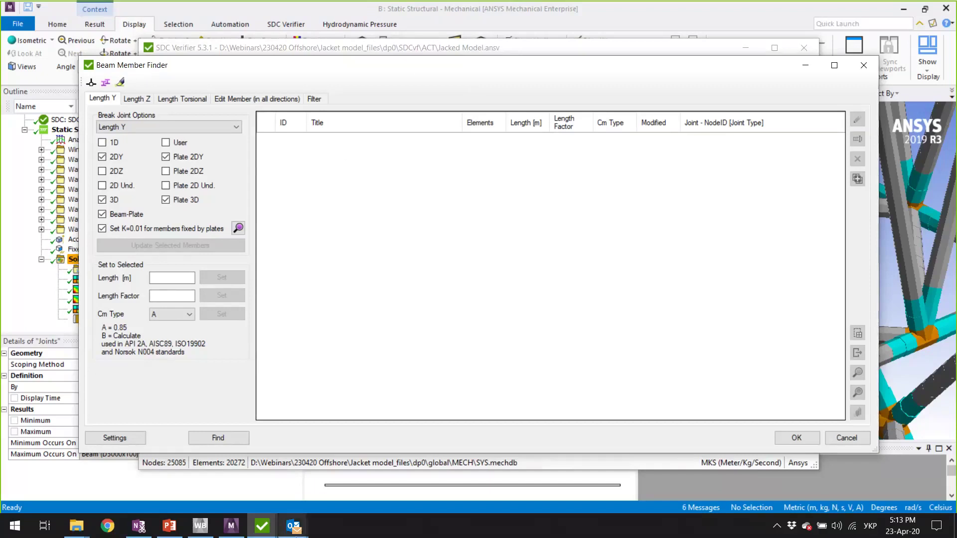
Switch to PowerPoint to review the Beam Members slide and return to the Beam Member Finder
left_click(168, 529)
scroll(527, 178, "down", 1)
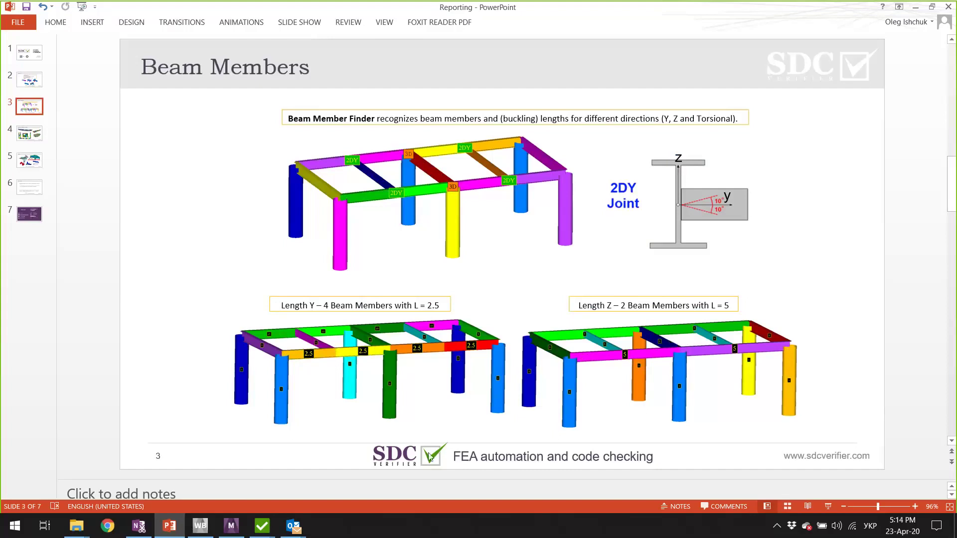
mouse_move(262, 526)
left_click(331, 473)
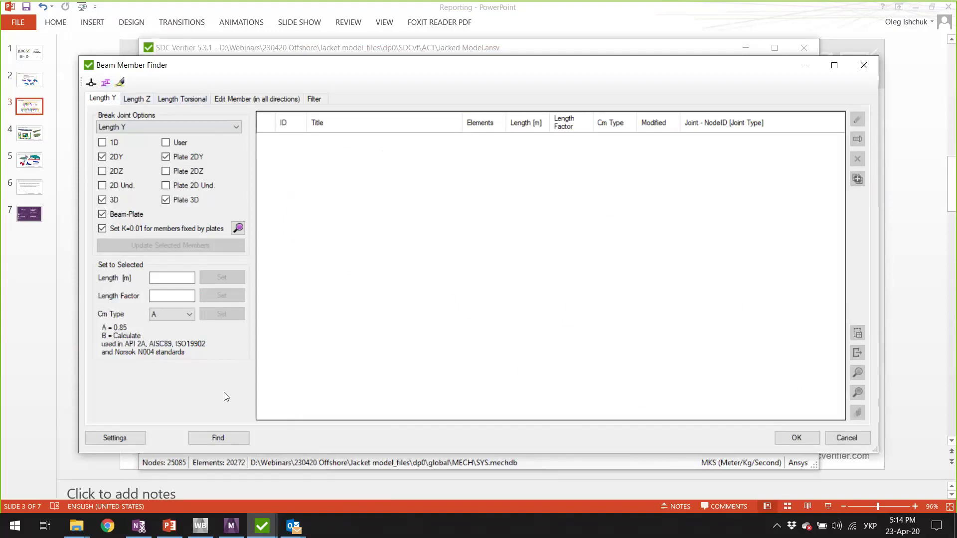
Recognize the model's beam members with the preset break joint options and view the sub-members of Beam Member 1
left_click(238, 437)
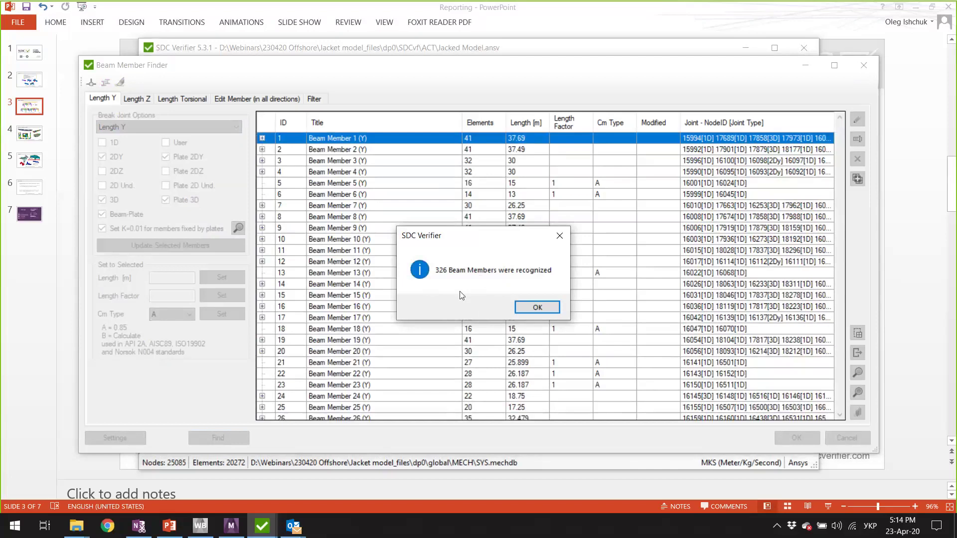
left_click(538, 308)
left_click(262, 138)
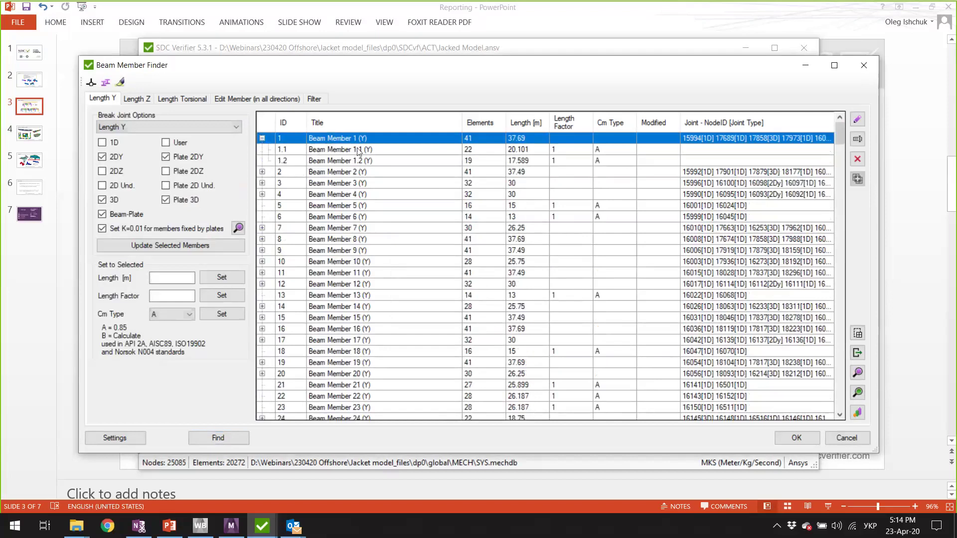
left_click(262, 138)
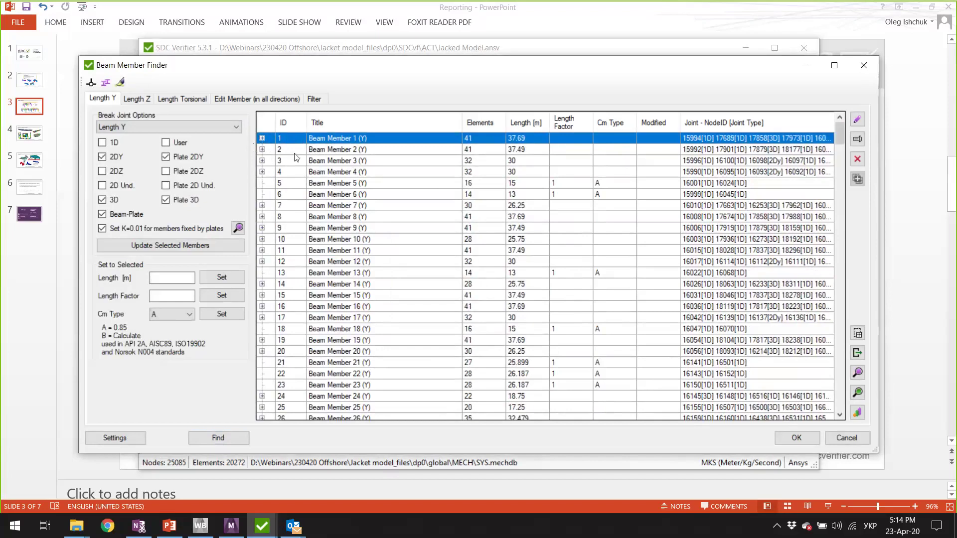
Set the Y length of Beam Member 5 to 20 m
left_click(177, 295)
left_click(520, 161)
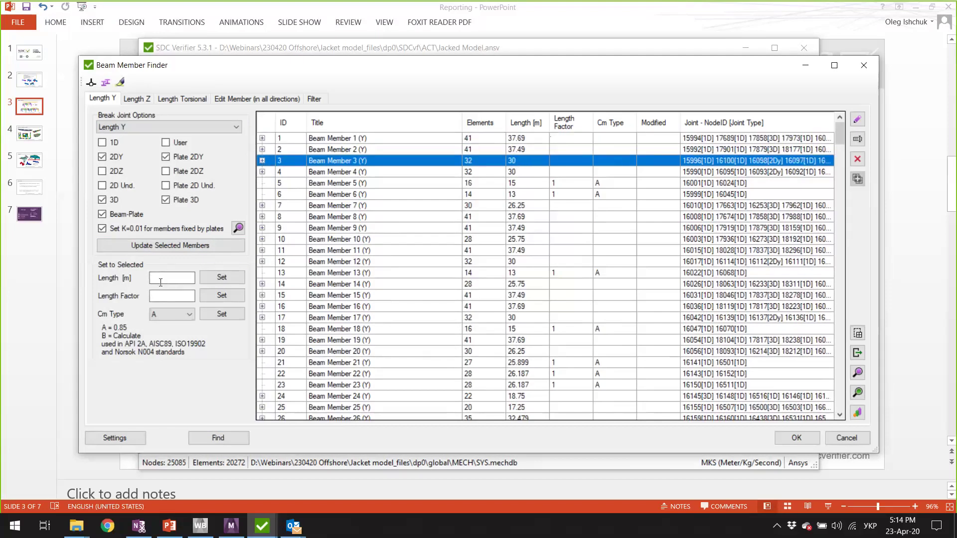
left_click(493, 182)
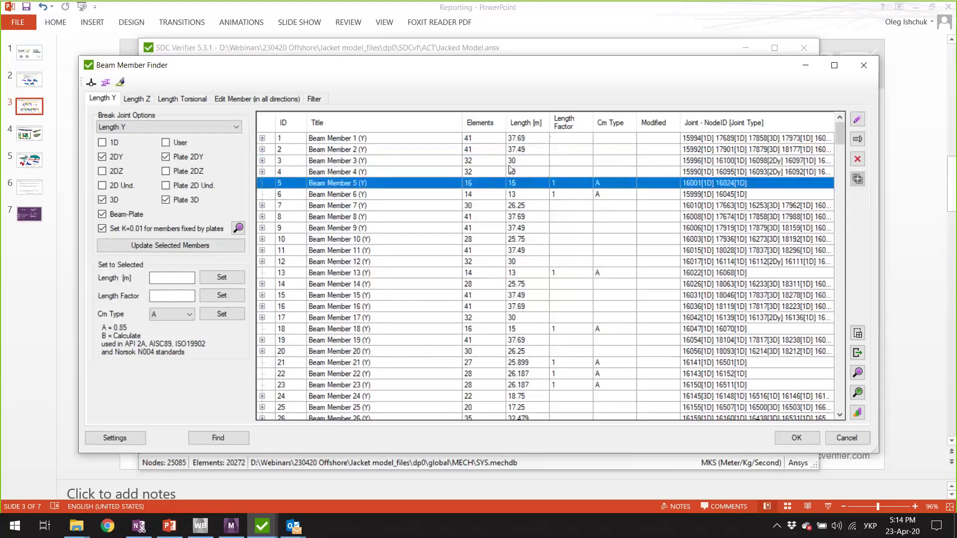
left_click(174, 282)
type("20")
left_click(222, 277)
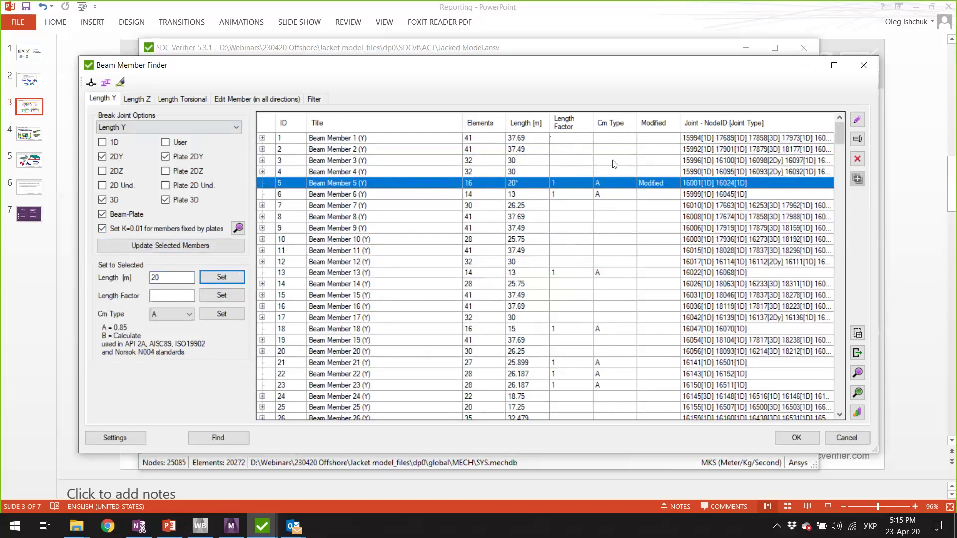
Select all beam members in the Y direction and plot their length labels
left_click(396, 261)
key("ctrl+a")
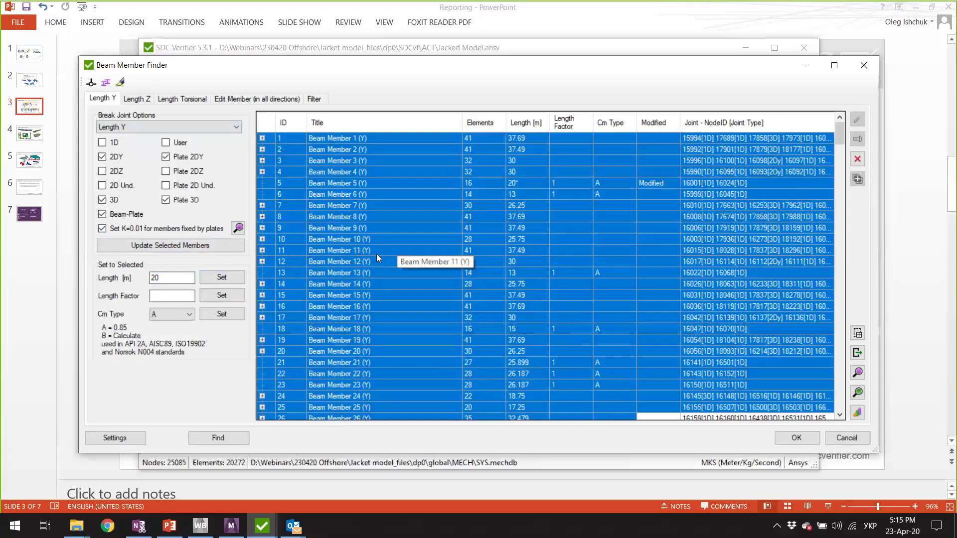
left_click(857, 412)
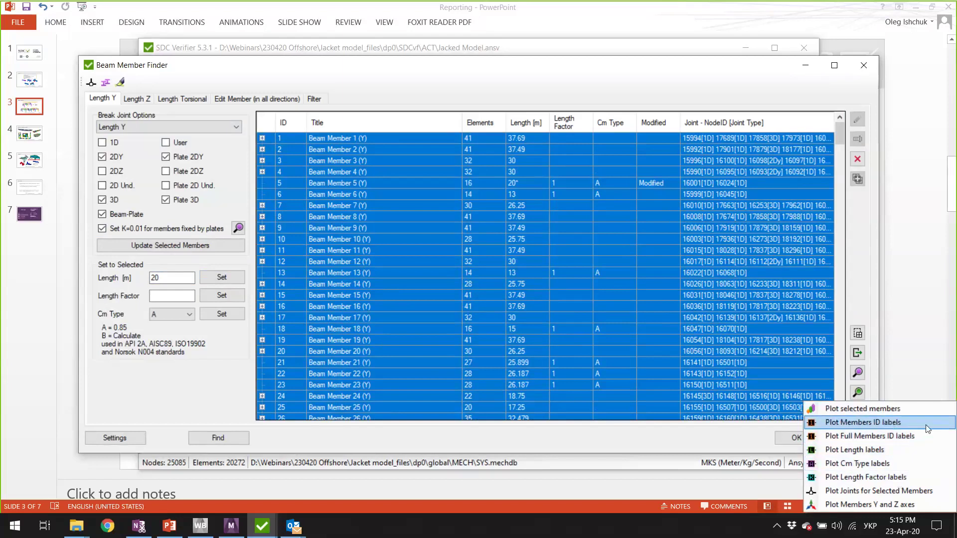
left_click(918, 454)
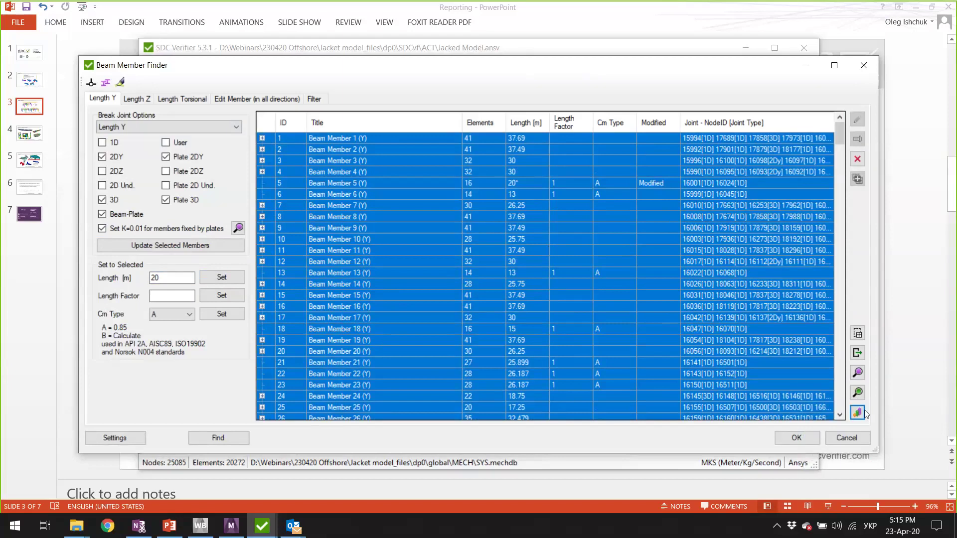
Switch to ANSYS Mechanical and examine the colored beam members and their length labels along the jacket tower
left_click(231, 525)
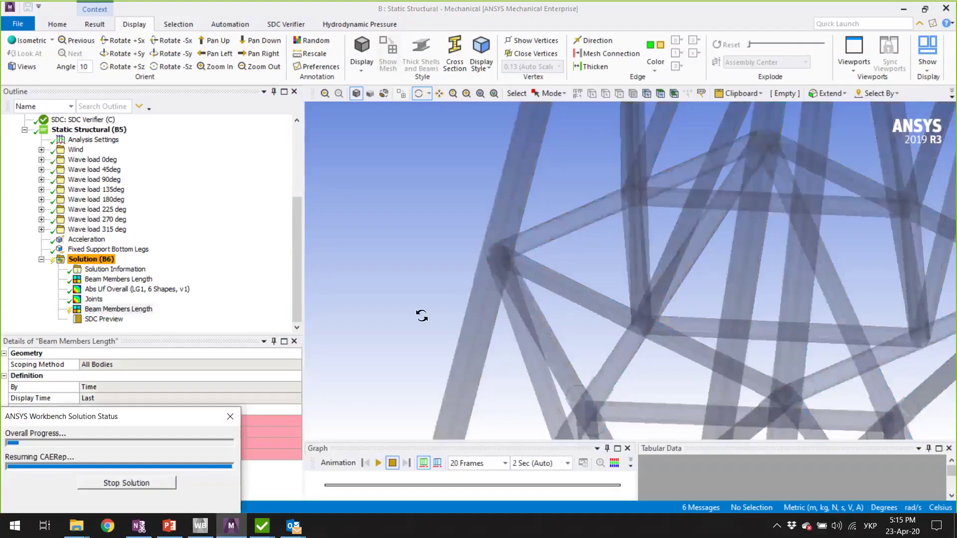
mouse_move(262, 526)
left_click(342, 466)
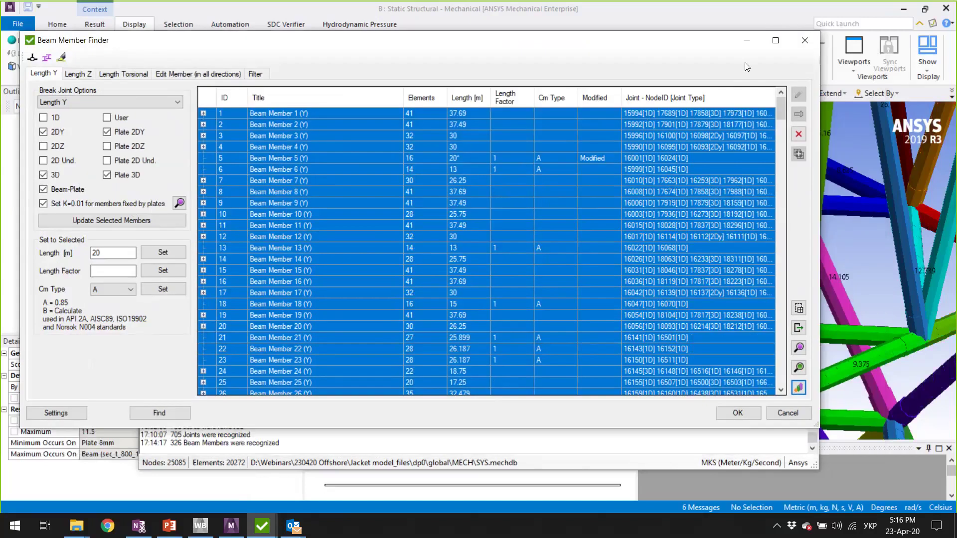
left_click(746, 42)
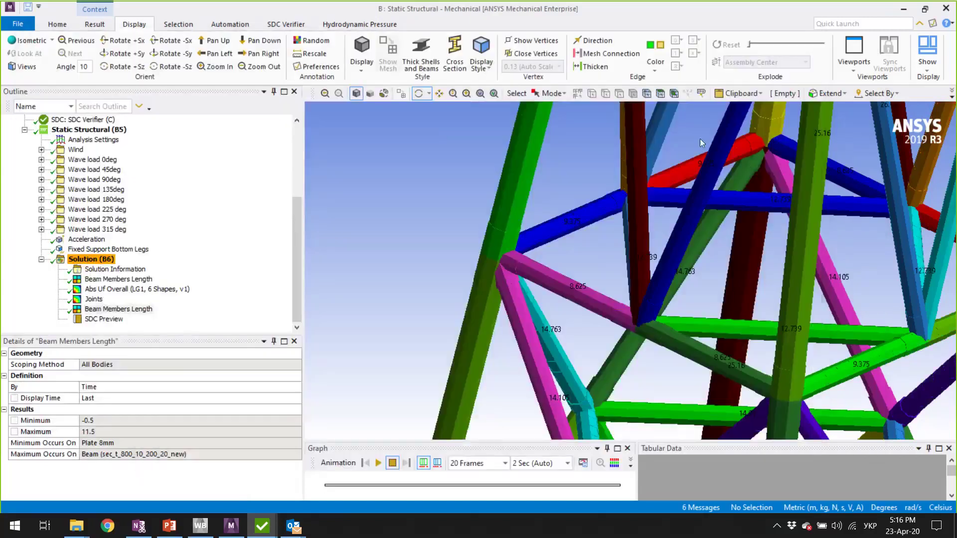
middle_click_drag(580, 226, 619, 316, "shift")
scroll(479, 235, "down", 3)
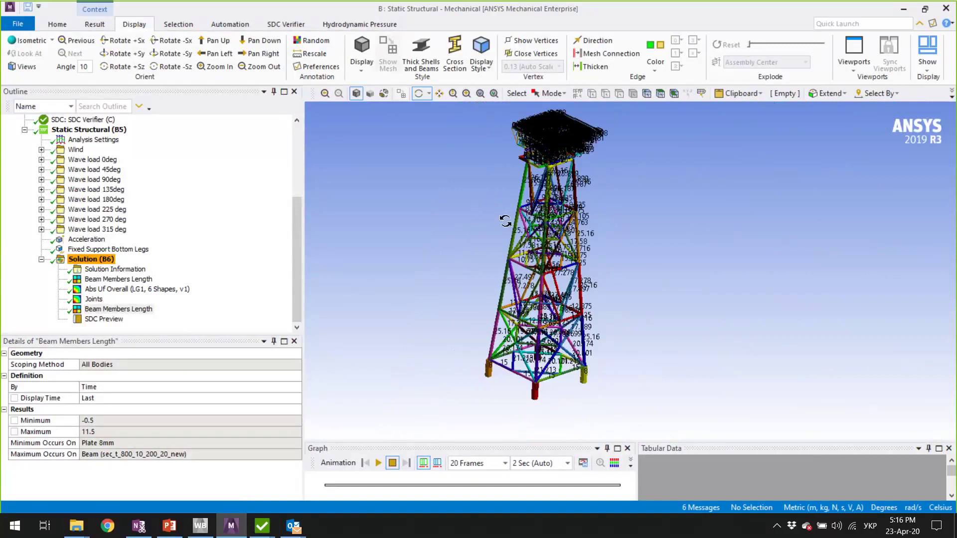
scroll(499, 222, "up", 1)
scroll(493, 214, "down", 2)
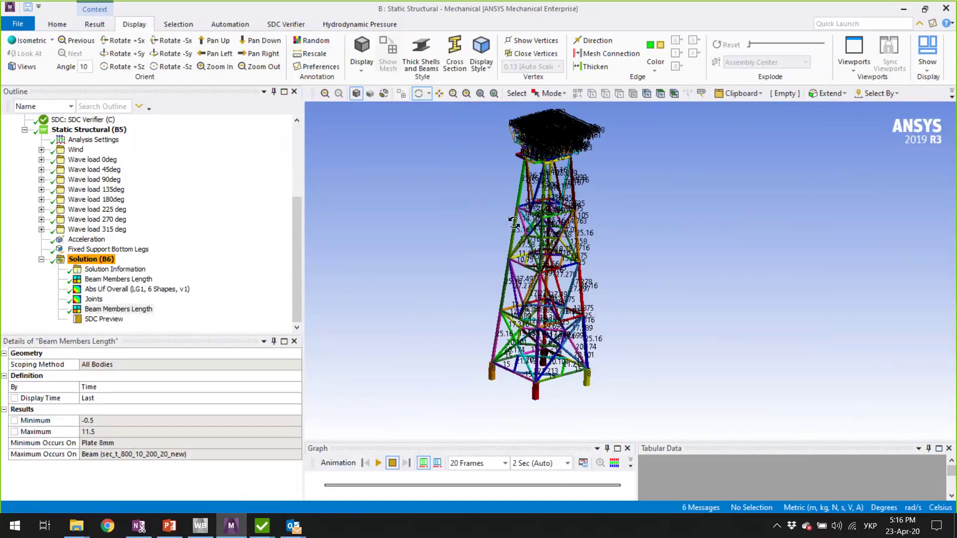
scroll(502, 242, "up", 5)
left_click_drag(520, 234, 568, 159)
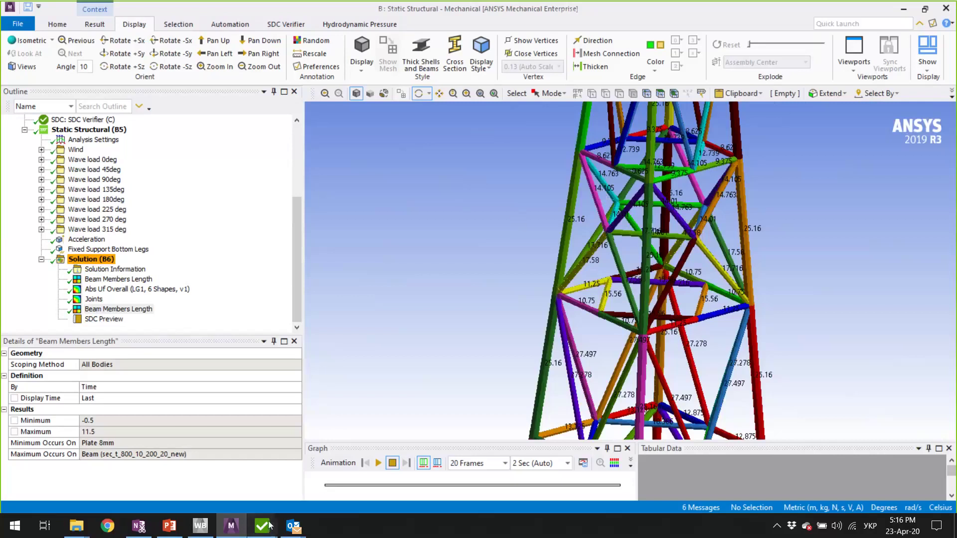
Return to the Beam Member Finder and view the joints and lengths in all directions for Beam Member 5, then Beam Member 1
mouse_move(268, 527)
left_click(360, 474)
left_click(188, 75)
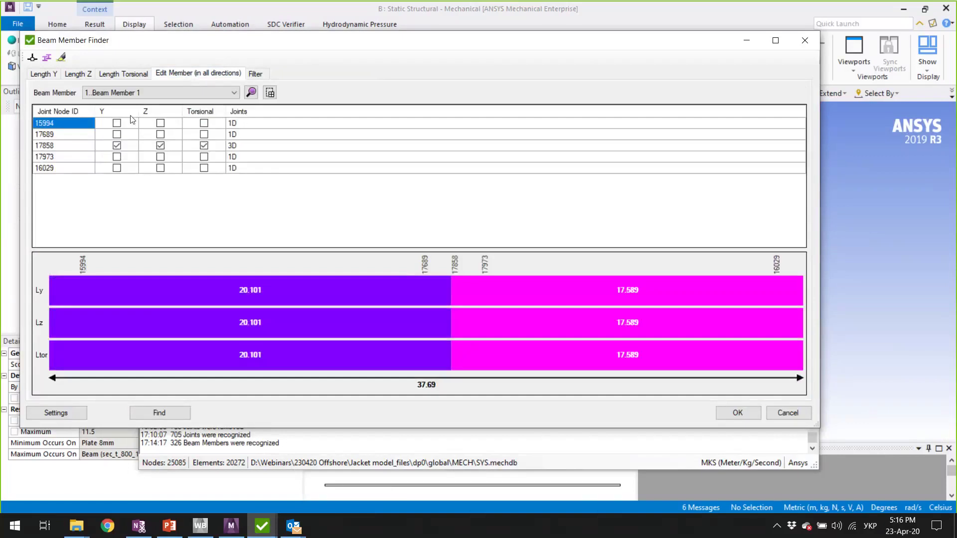
left_click(127, 91)
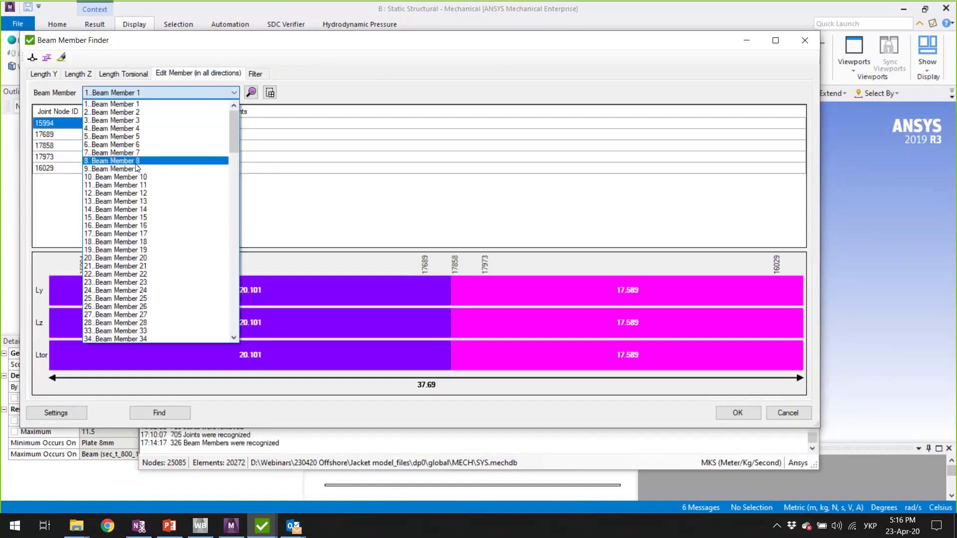
left_click(115, 137)
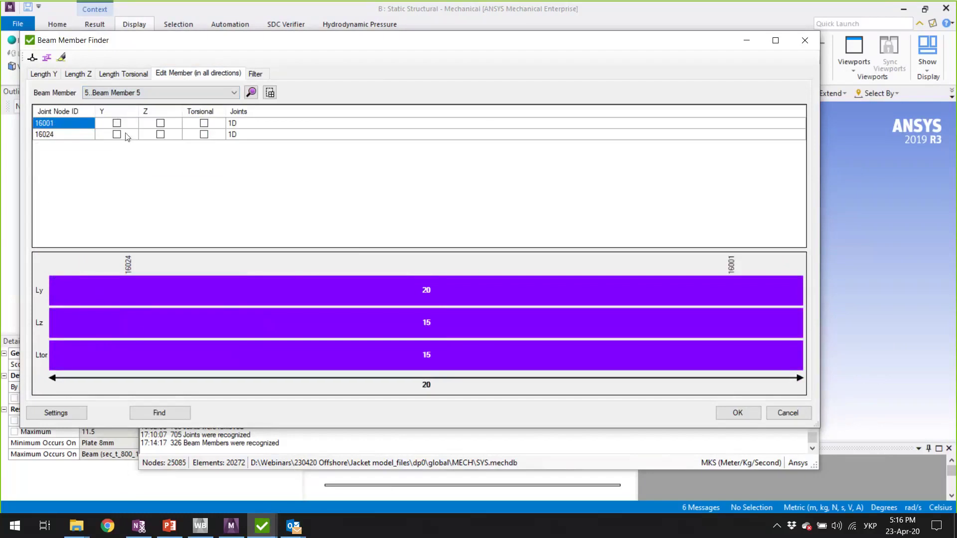
left_click(124, 93)
scroll(159, 118, "up", 2)
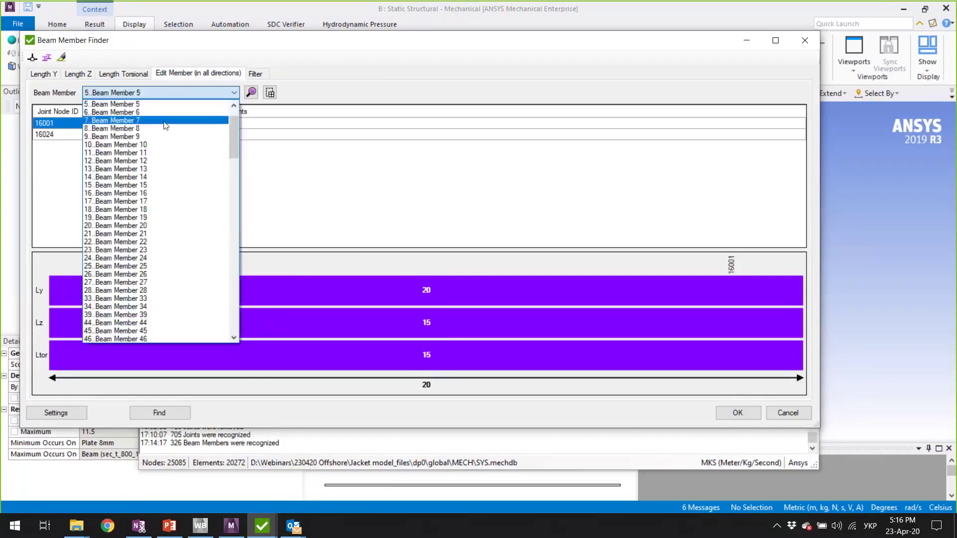
left_click(150, 104)
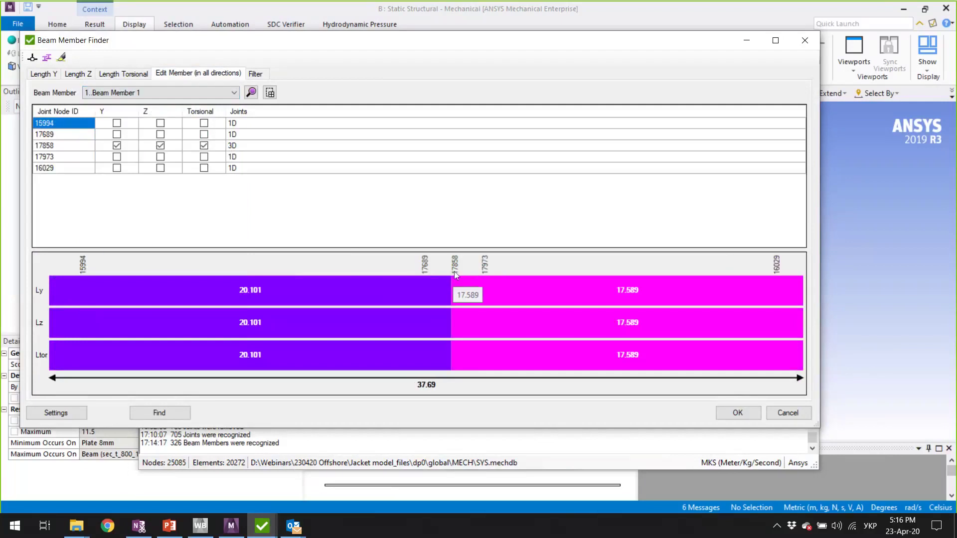
Remove the Y, Z and torsional breaks at joint node 17858 of Beam Member 1 and restore all three
left_click(117, 145)
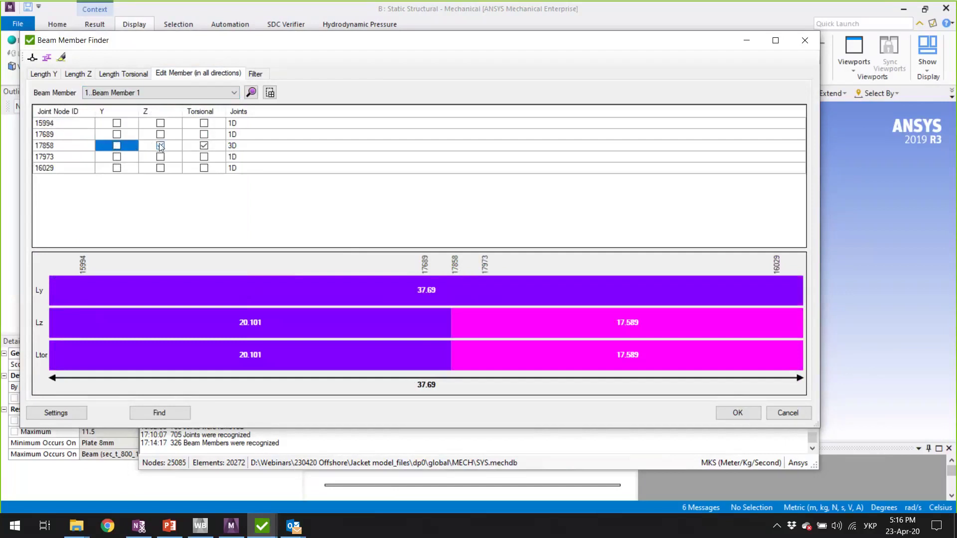
left_click(160, 146)
left_click(208, 150)
left_click(206, 150)
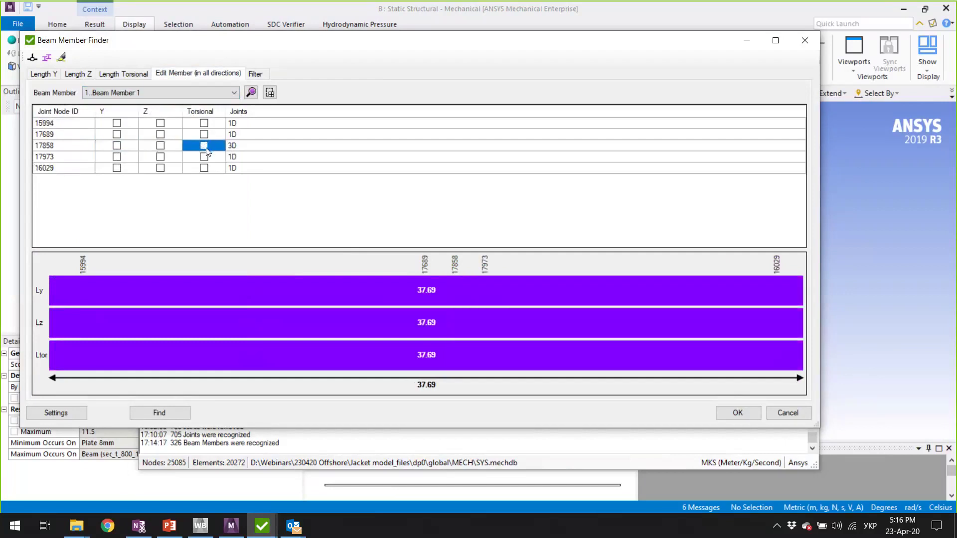
left_click(160, 146)
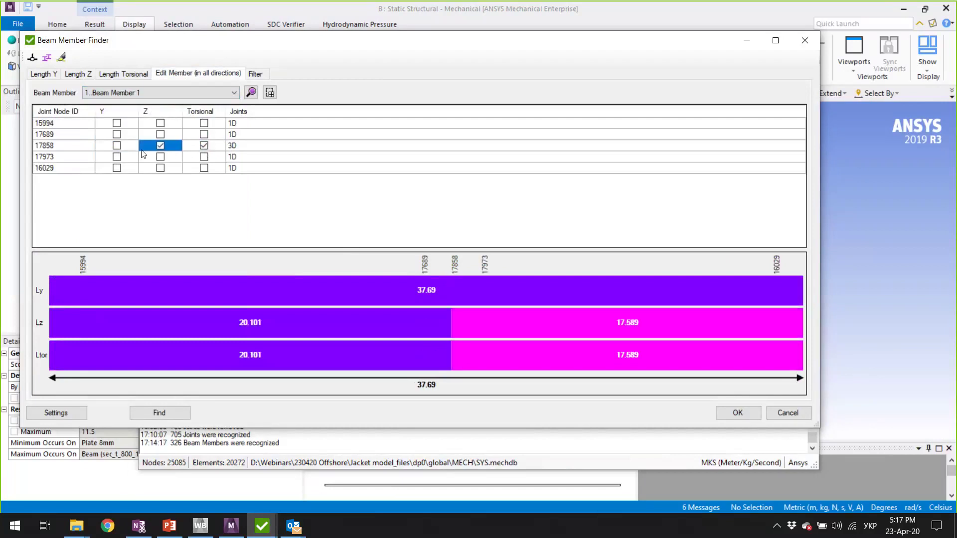
left_click(119, 150)
left_click(118, 149)
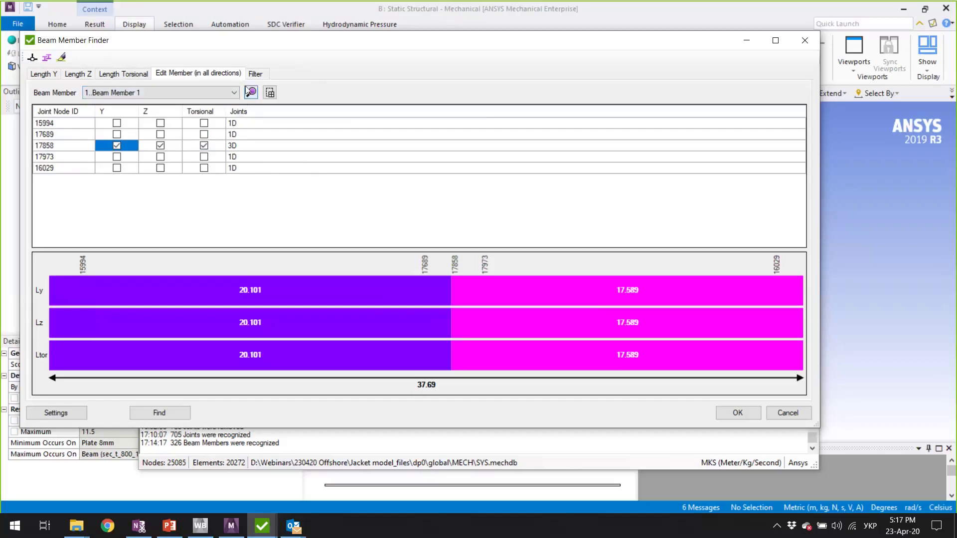
Filter the Length Y beam members for lengths greater than 25 m and review the matching members
left_click(256, 74)
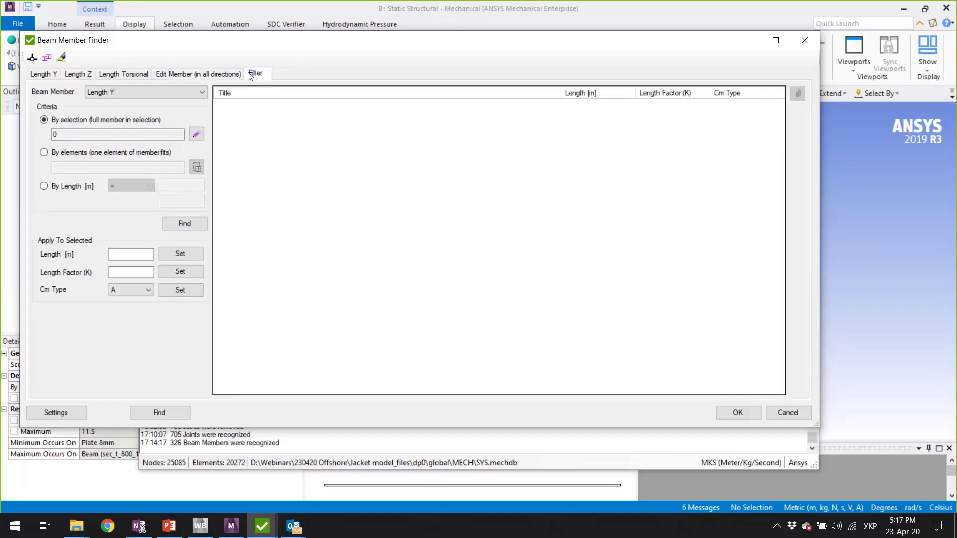
left_click(45, 186)
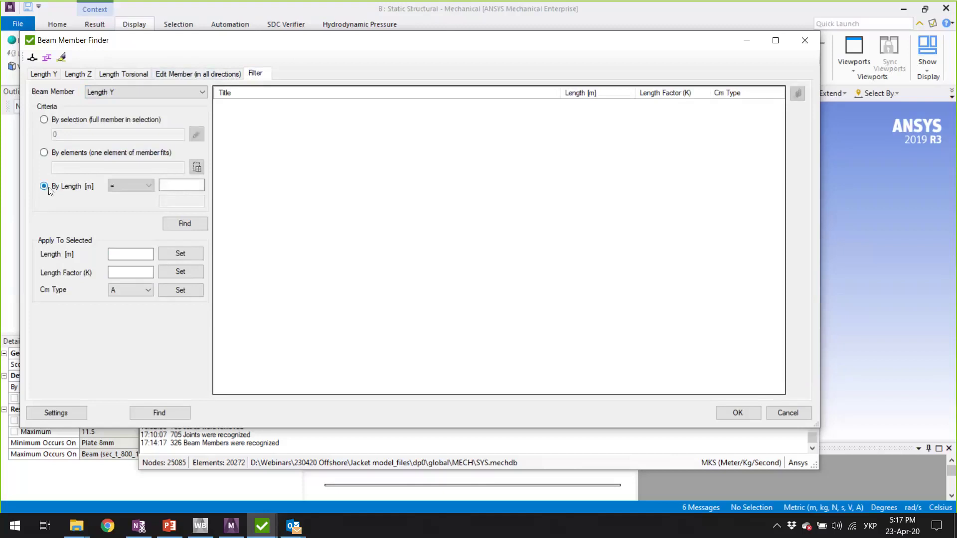
left_click(133, 185)
left_click(122, 212)
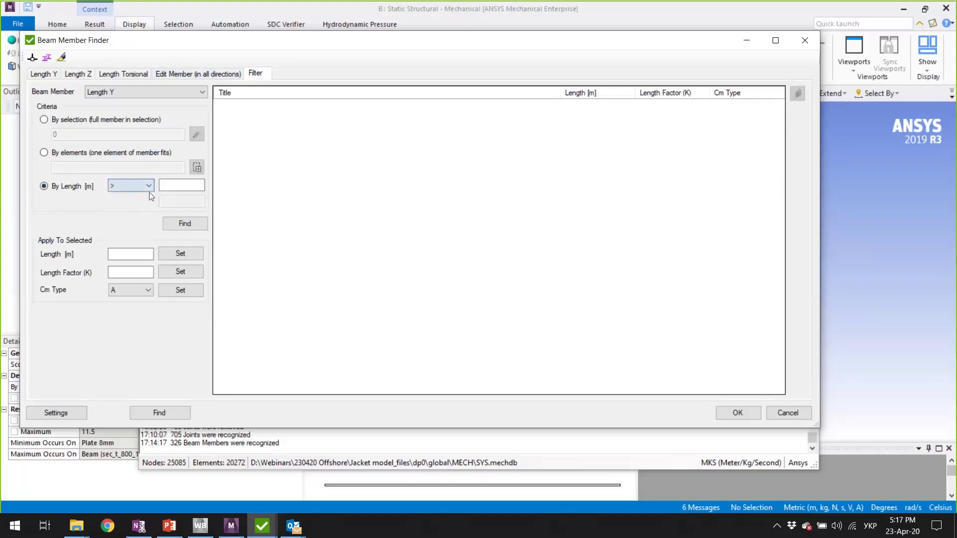
left_click(181, 185)
type("25")
left_click(193, 227)
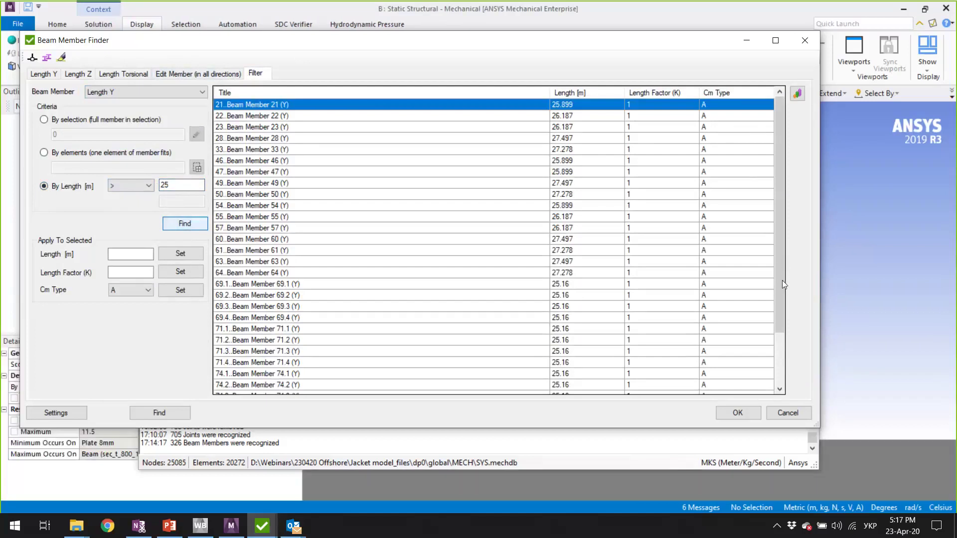
scroll(389, 322, "down", 2)
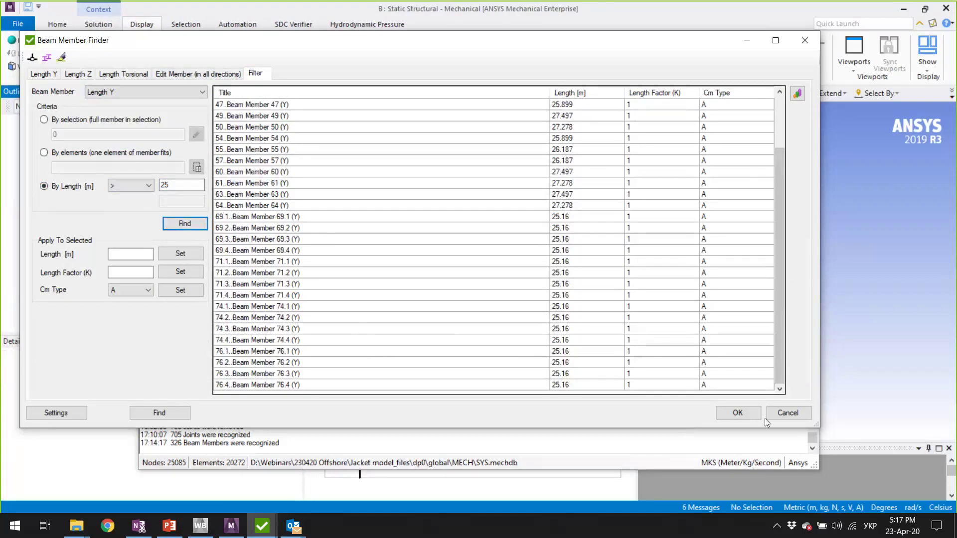
Accept the Beam Member Finder results and recognize the welds of the jacket model with the Weld Finder
left_click(739, 414)
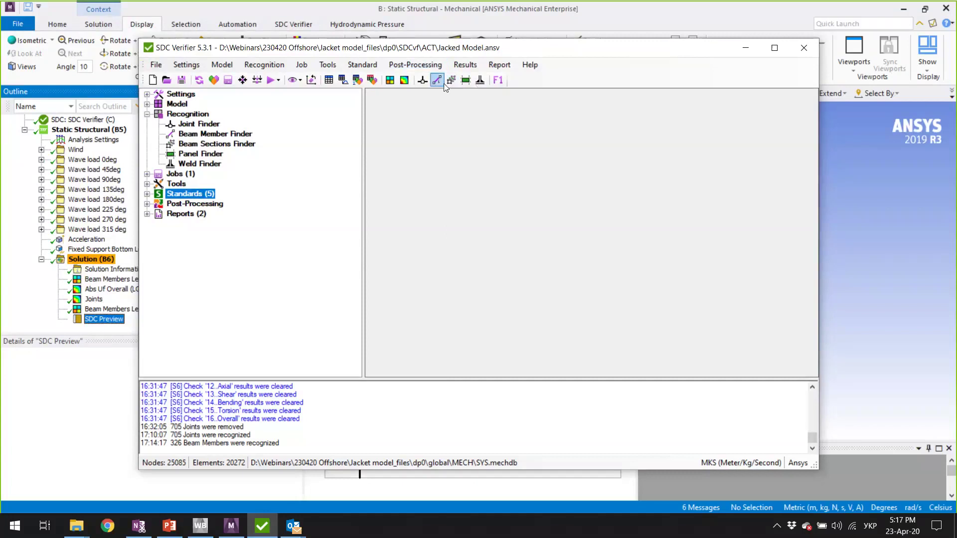
left_click(480, 82)
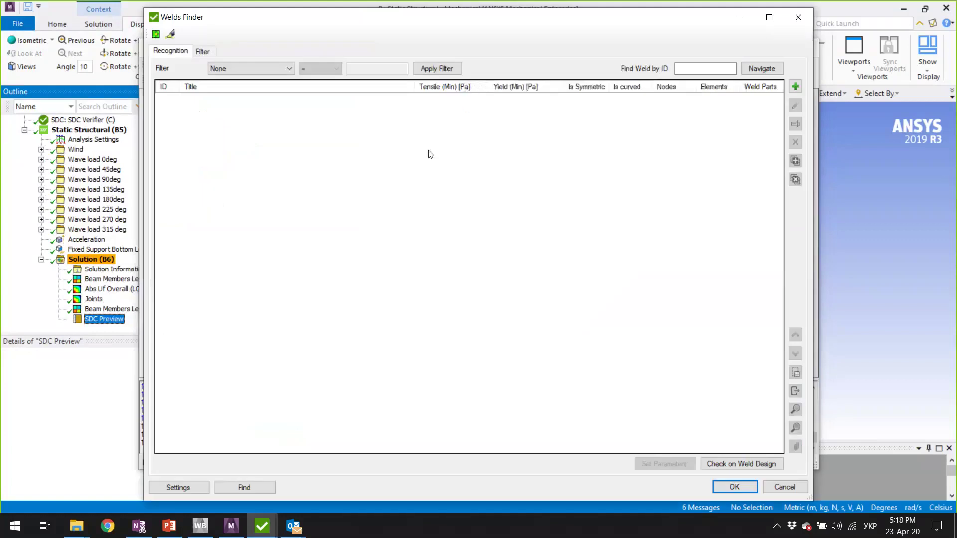
left_click(244, 487)
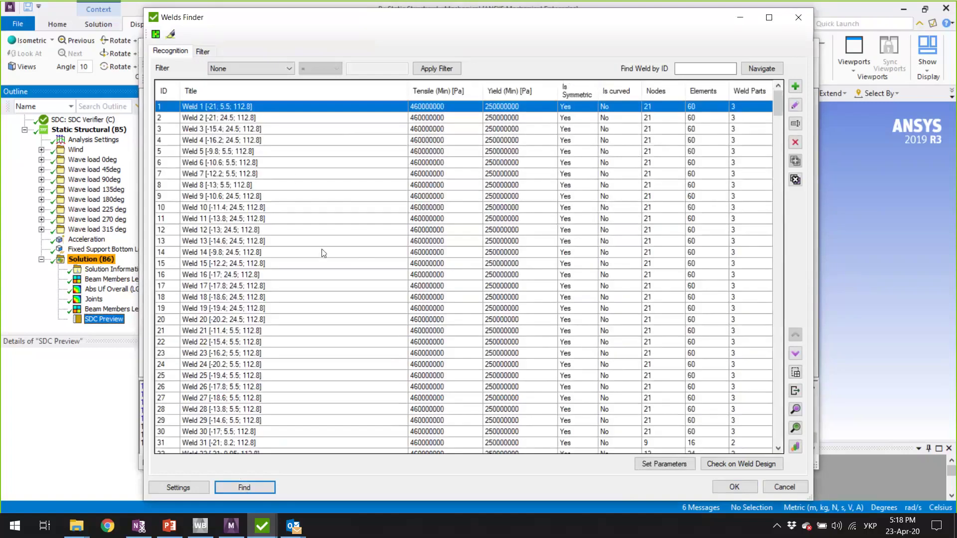
Select all recognized welds in the list and preview them on the model
left_click(239, 172)
key("ctrl+a")
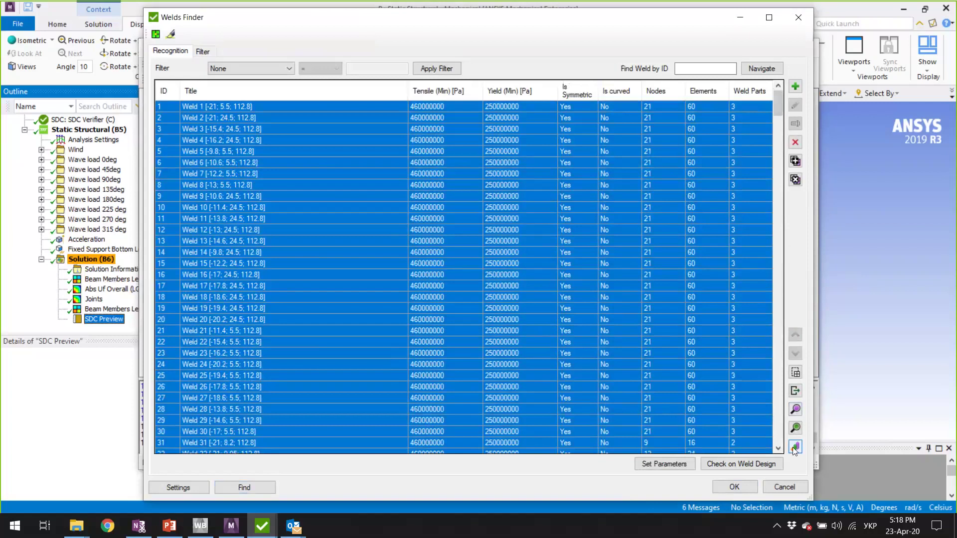
left_click(795, 409)
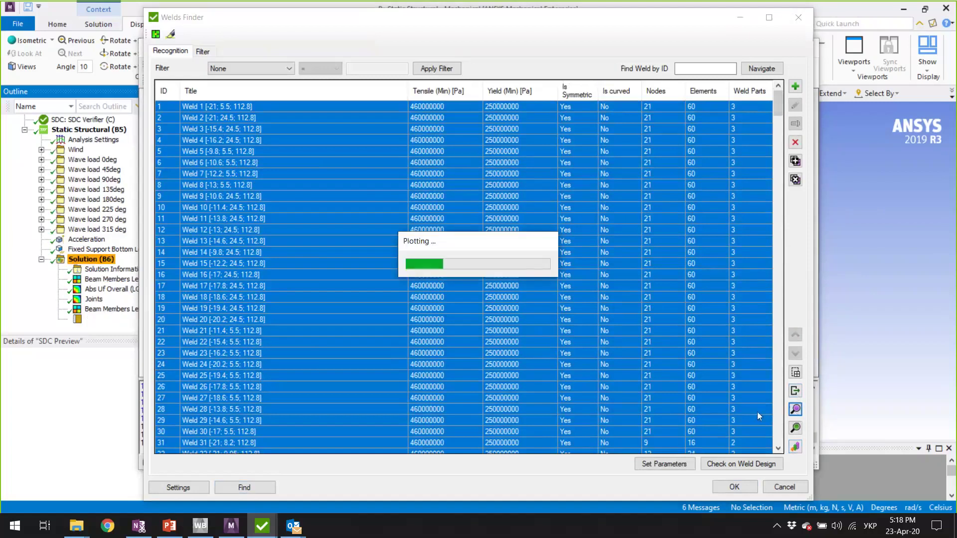
Switch to ANSYS Mechanical and examine the highlighted deck welds up close with the mesh shown
left_click(848, 252)
middle_click_drag(592, 205, 616, 207)
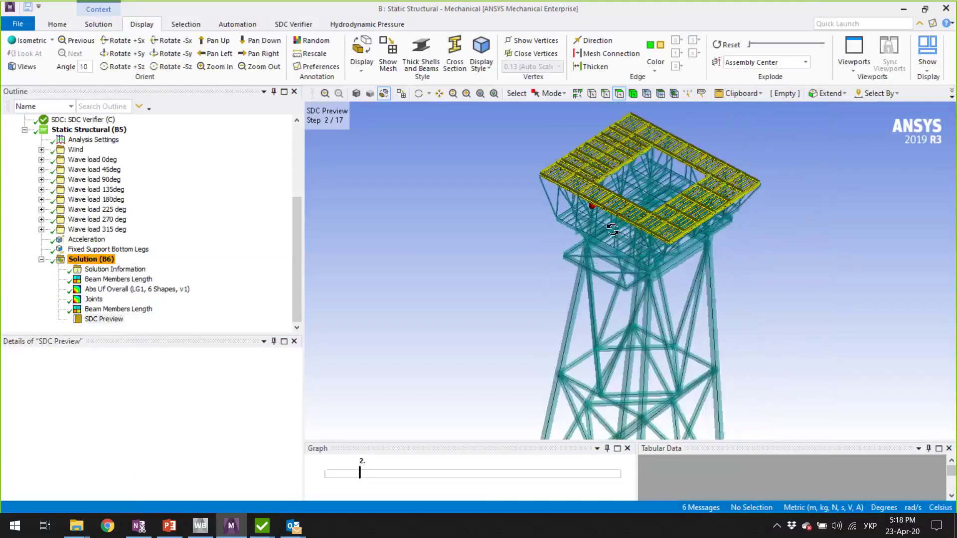
scroll(648, 299, "up", 6)
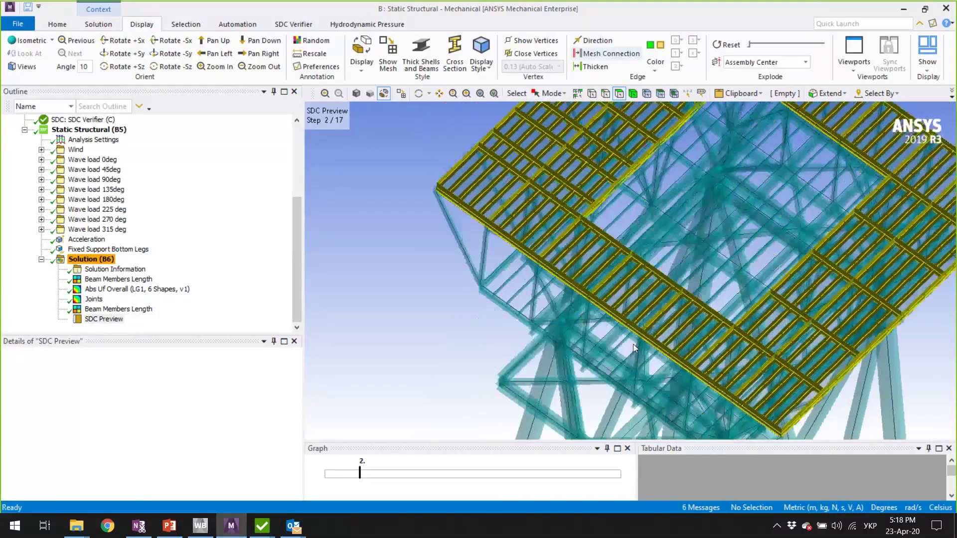
scroll(582, 217, "up", 6)
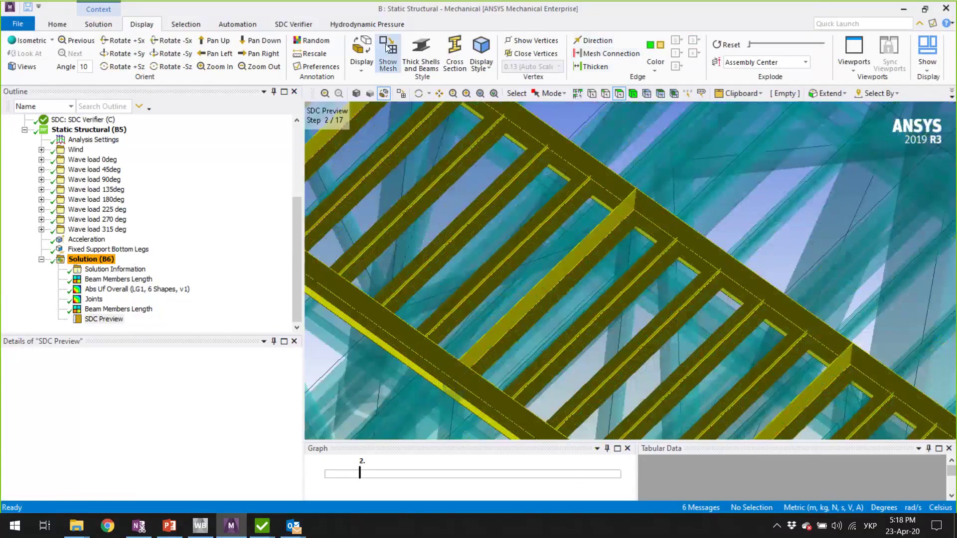
left_click(388, 59)
middle_click_drag(678, 305, 725, 305)
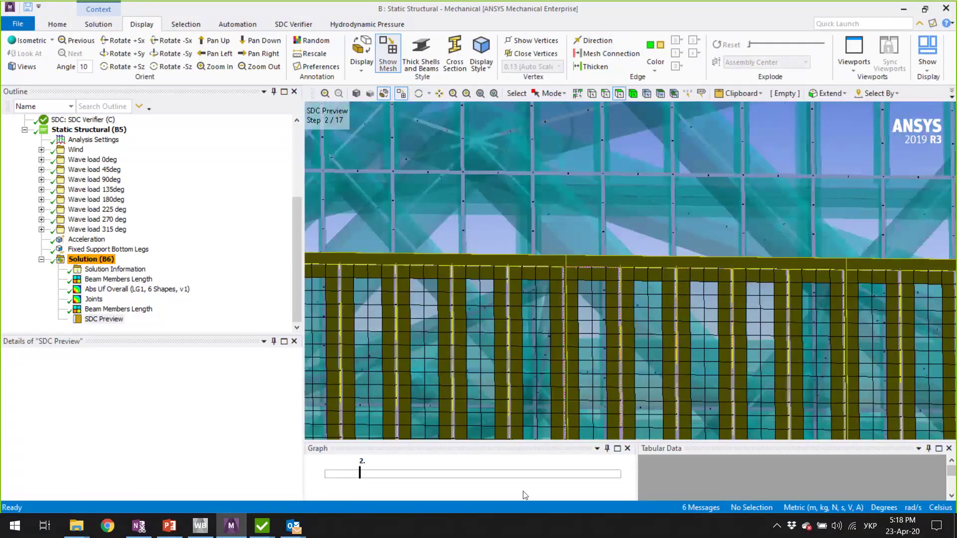
middle_click_drag(526, 321, 440, 311)
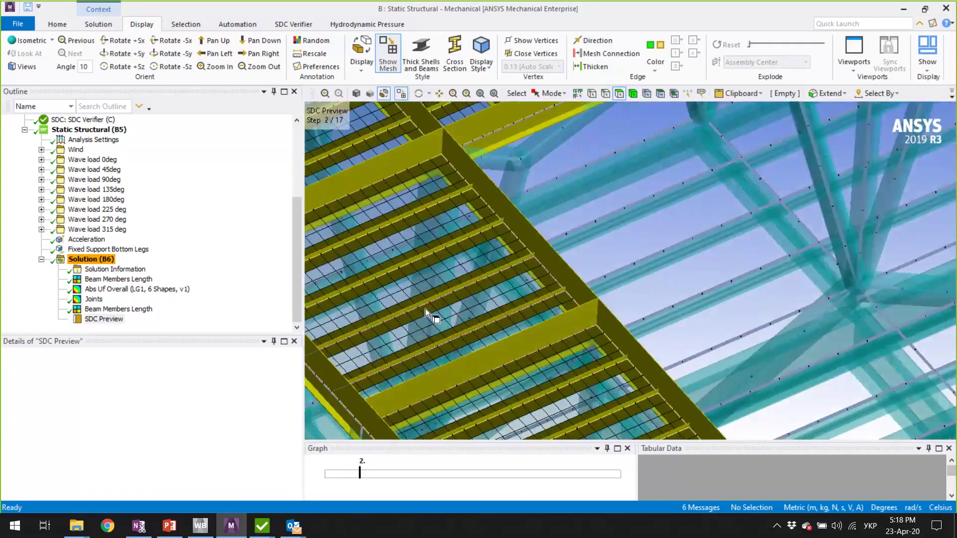
Switch to the PowerPoint presentation and view slide 5 about welds
left_click(169, 526)
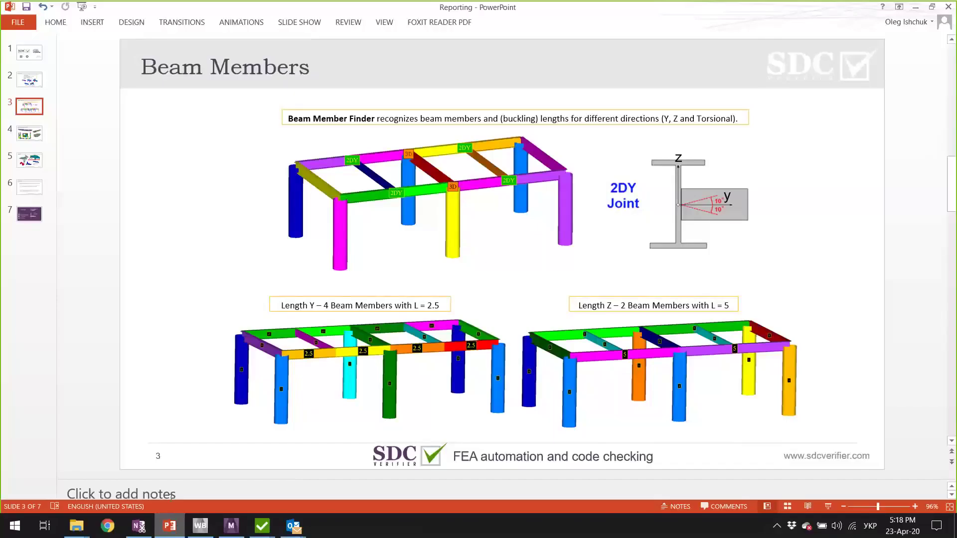
left_click(31, 135)
left_click(29, 161)
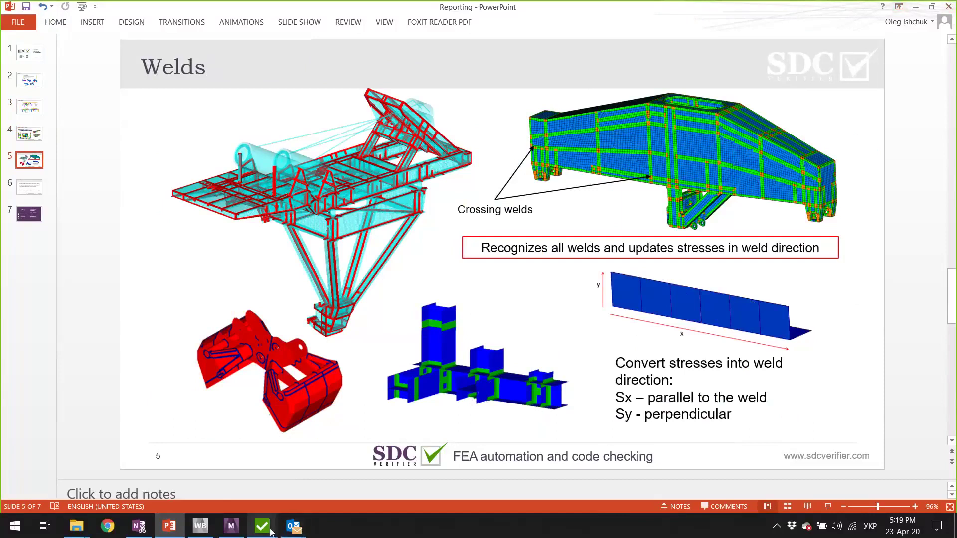
left_click(294, 532)
left_click(354, 489)
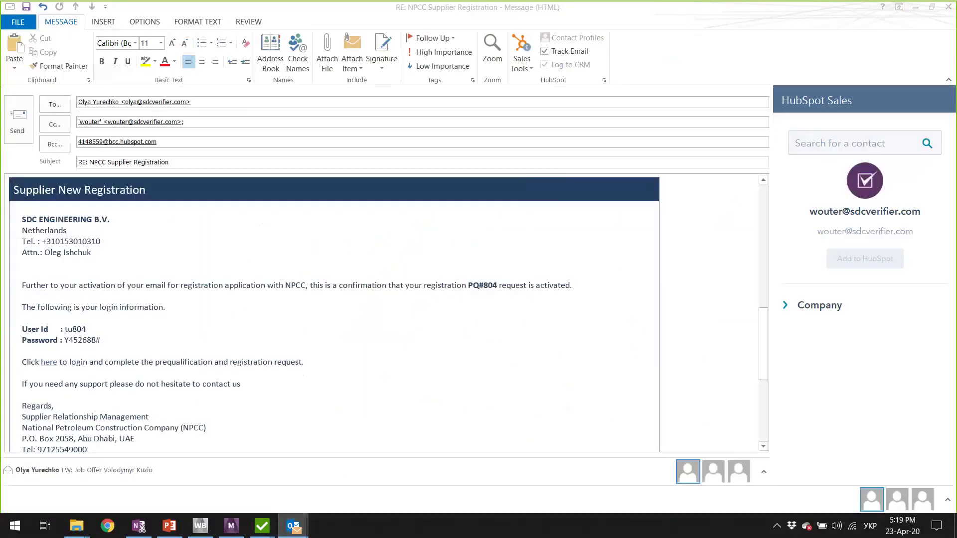
left_click(916, 8)
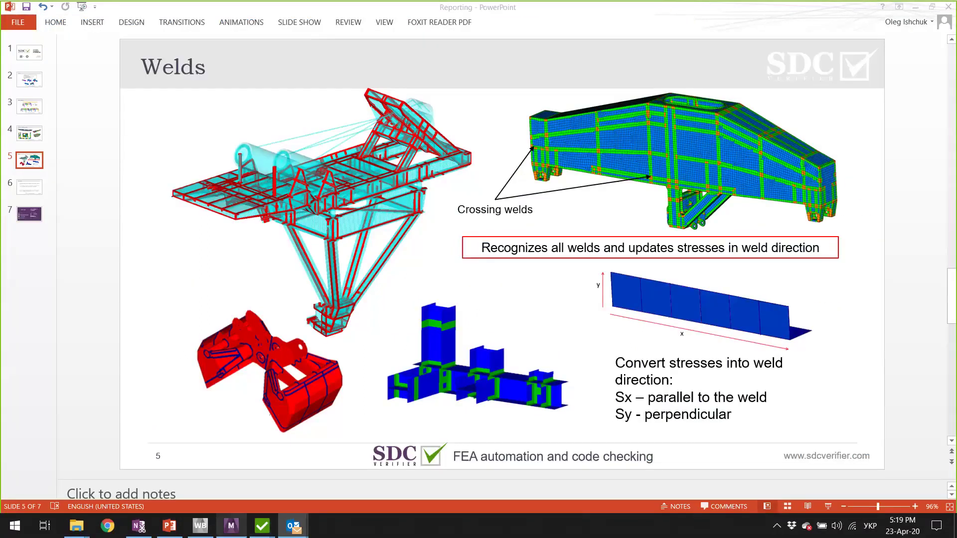
Return to the Welds Finder in SDC Verifier, accept the recognized welds and open the Panel Finder
mouse_move(234, 529)
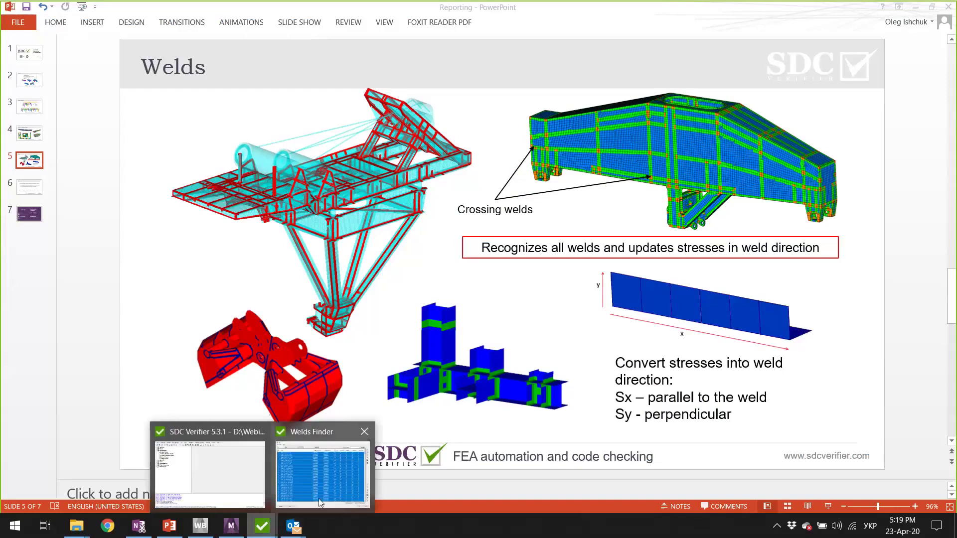
left_click(320, 501)
left_click(735, 487)
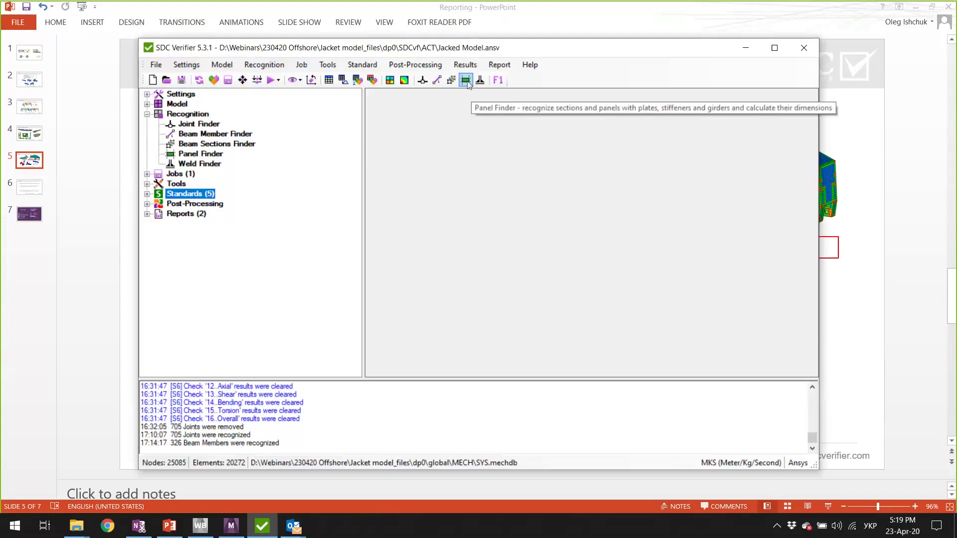
left_click(466, 81)
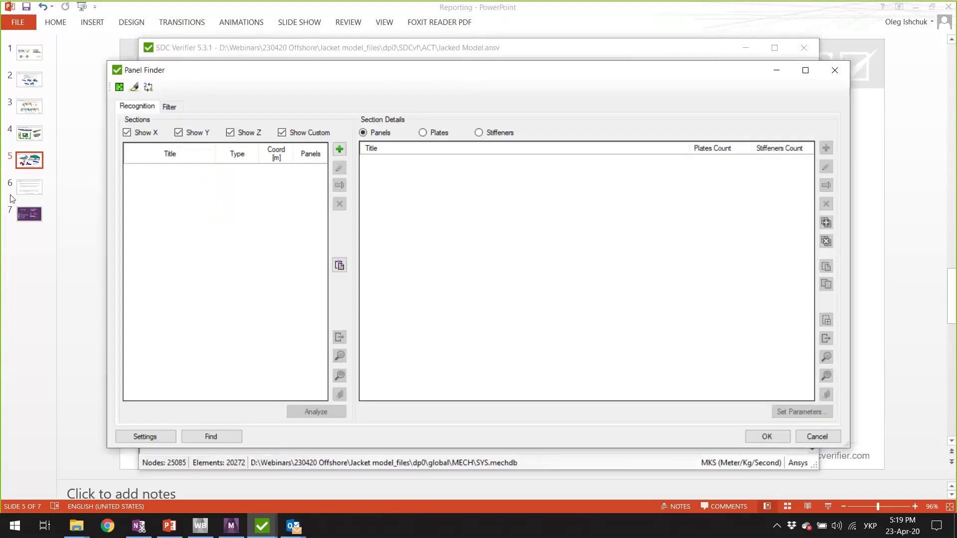
Switch back to the presentation and view slide 4, Sections / Panels / Plates
left_click(25, 136)
left_click(26, 135)
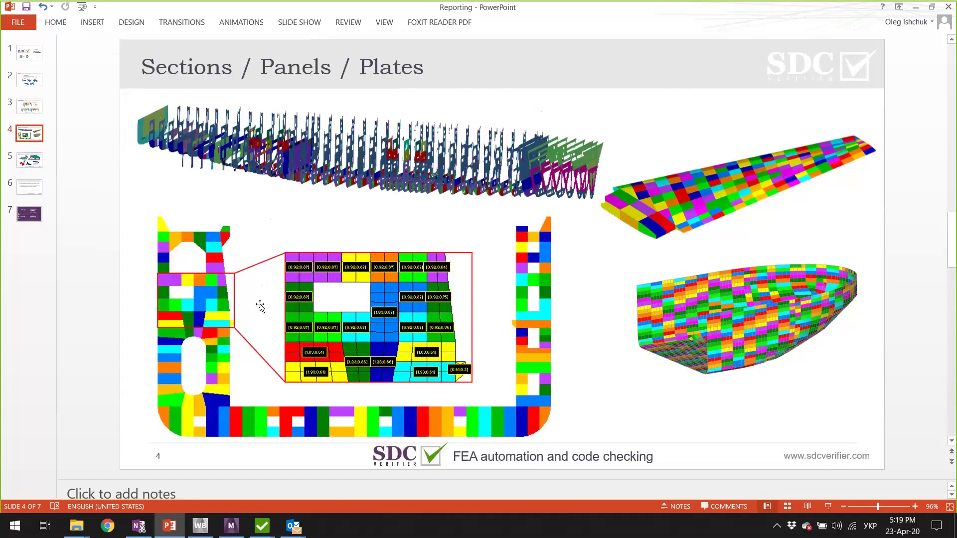
Return to the Panel Finder and recognize the model's sections, panels and plates
mouse_move(262, 526)
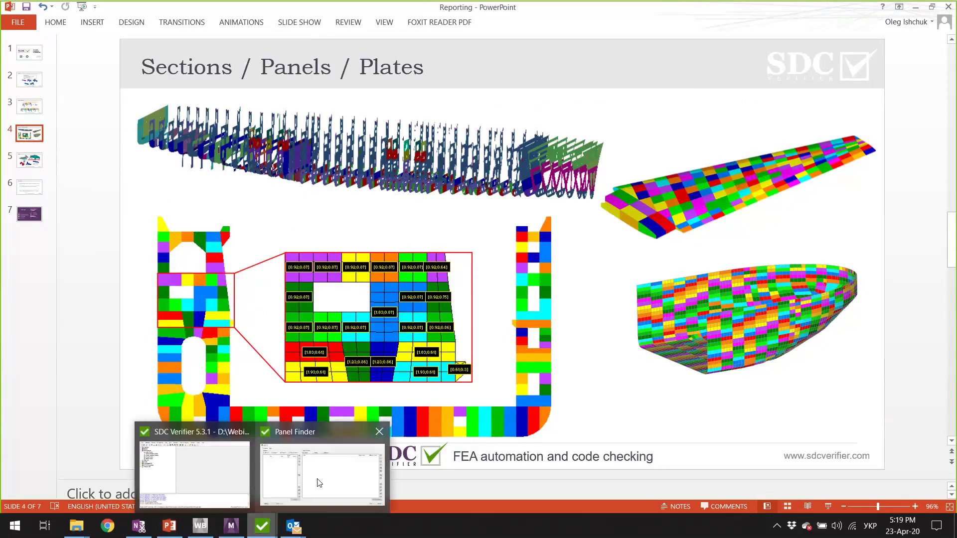
left_click(314, 482)
left_click(211, 436)
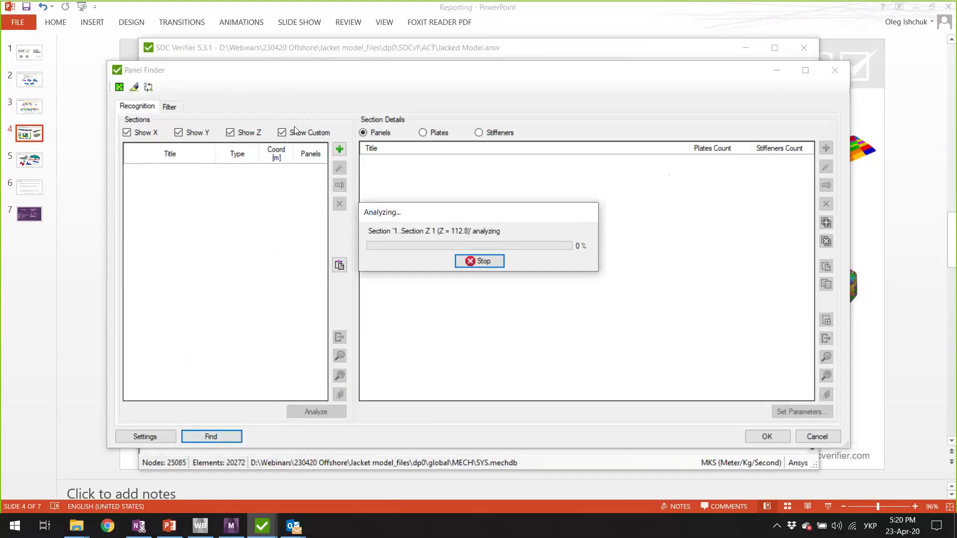
Select Section Z 1 (Z = 112.8) and review its panels, plates and stiffeners
left_click(137, 170)
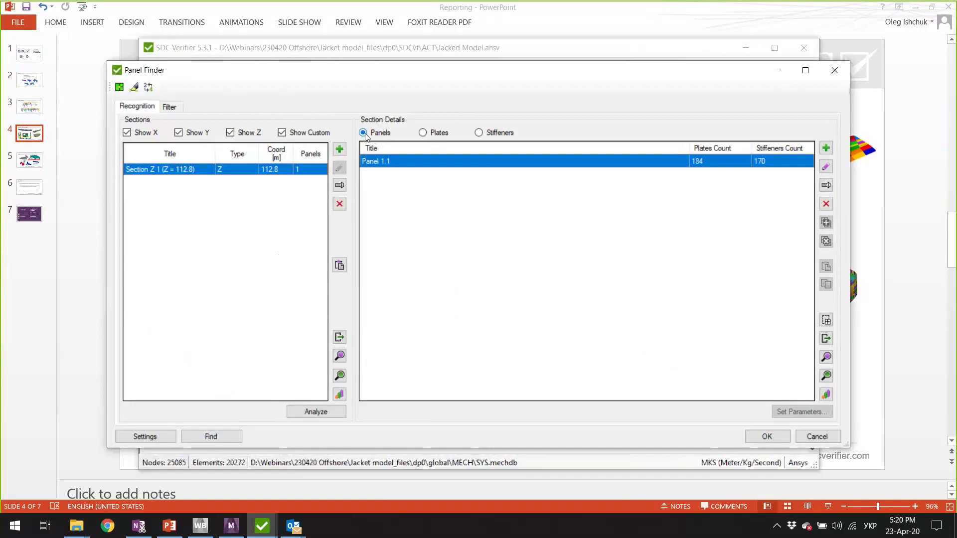
left_click(426, 136)
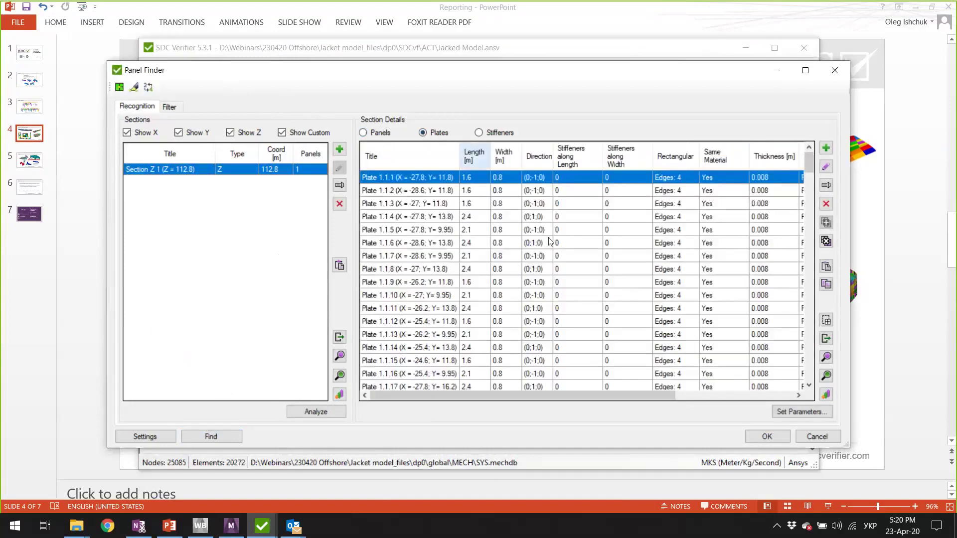
left_click(477, 133)
left_click(425, 134)
Plot all plates of the section with the Colors Only option and examine the colored deck in ANSYS Mechanical
left_click(441, 243)
key("ctrl+a")
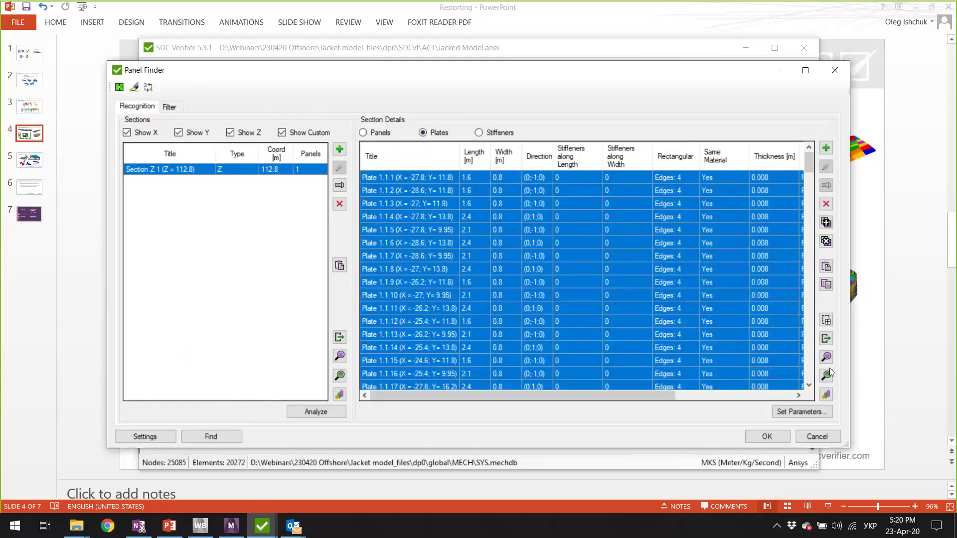
left_click(826, 394)
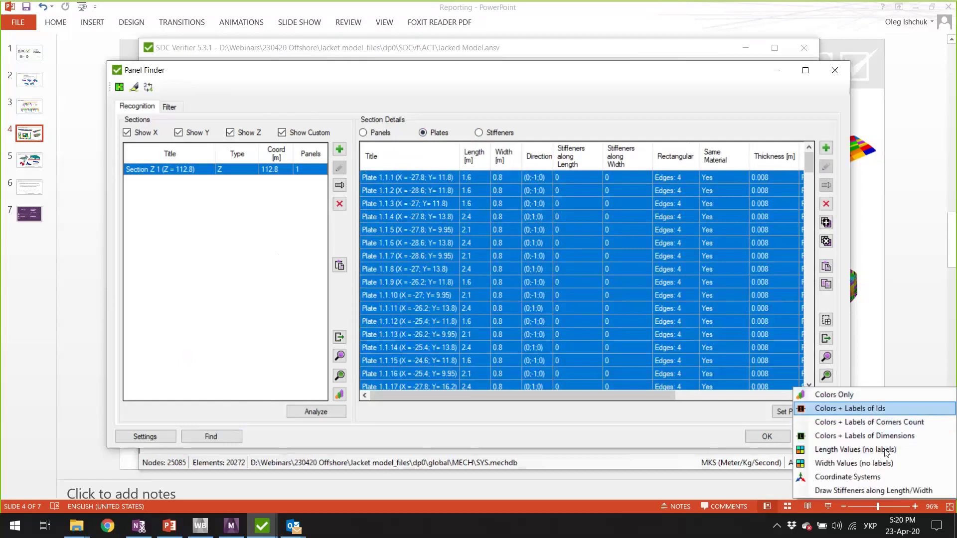
left_click(846, 397)
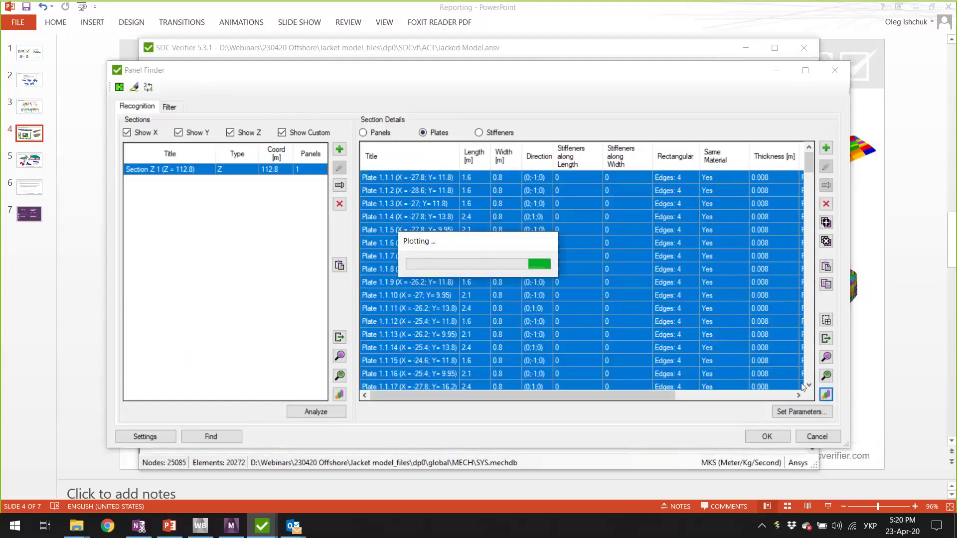
left_click(231, 525)
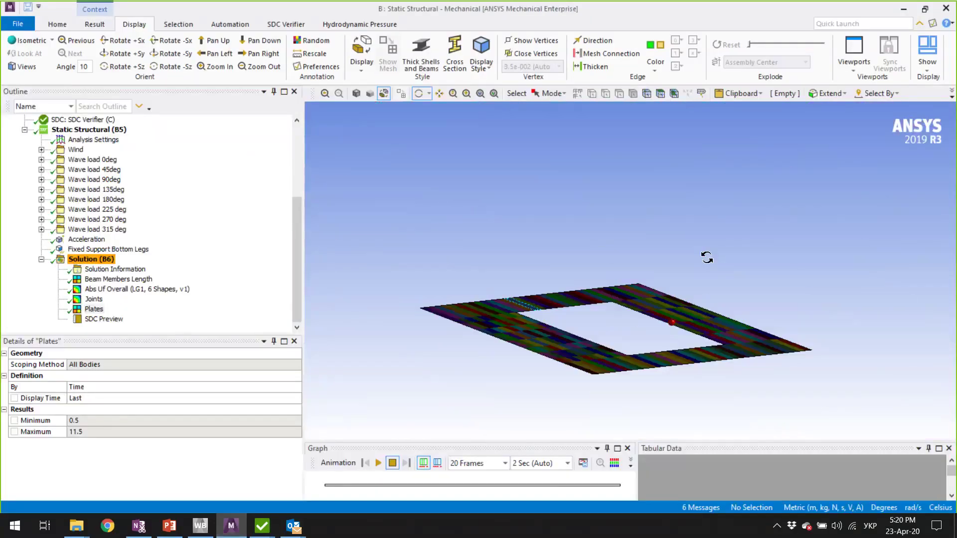
left_click_drag(706, 257, 500, 300)
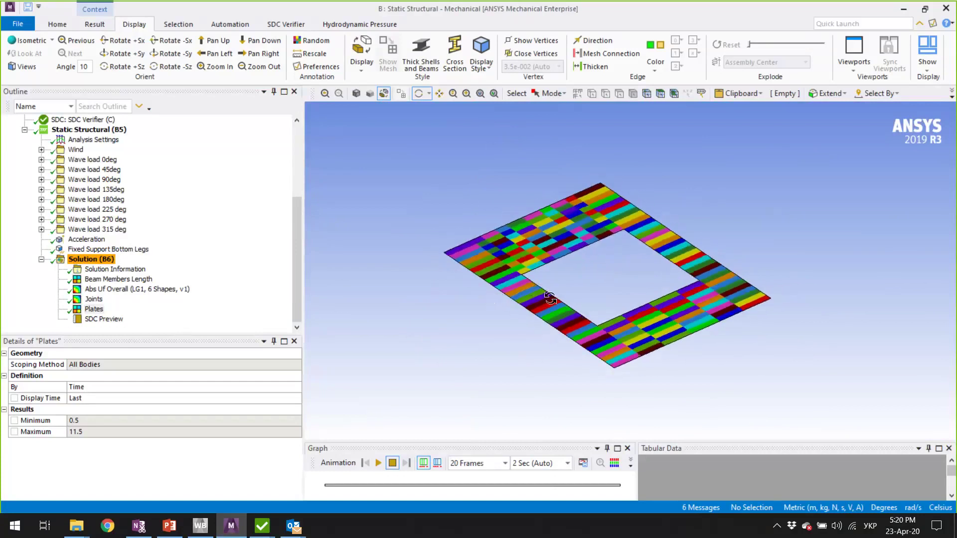
Return to the Panel Finder and accept the recognized sections and plates
mouse_move(262, 526)
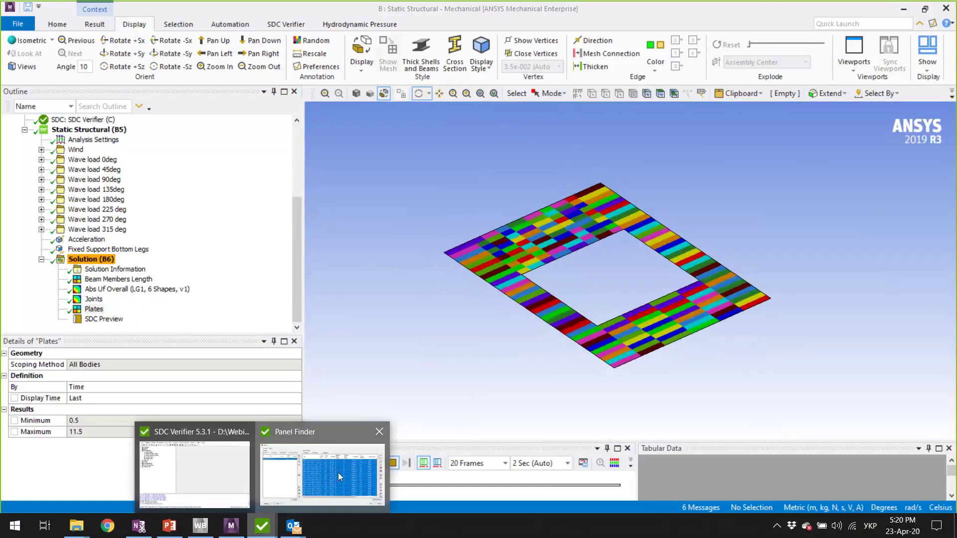
left_click(356, 468)
left_click(757, 440)
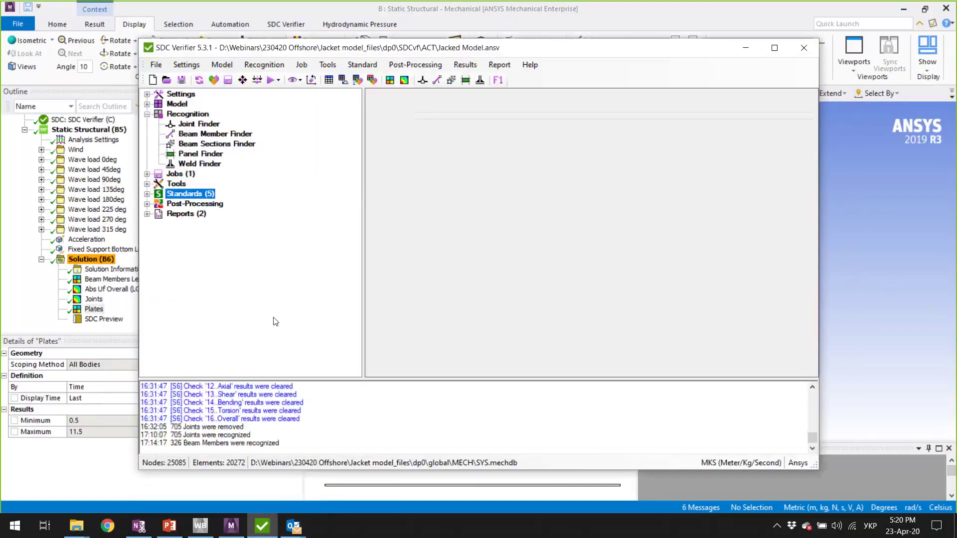
Examine the existing standards and the predefined standards available to add, including the DNV group
left_click(147, 115)
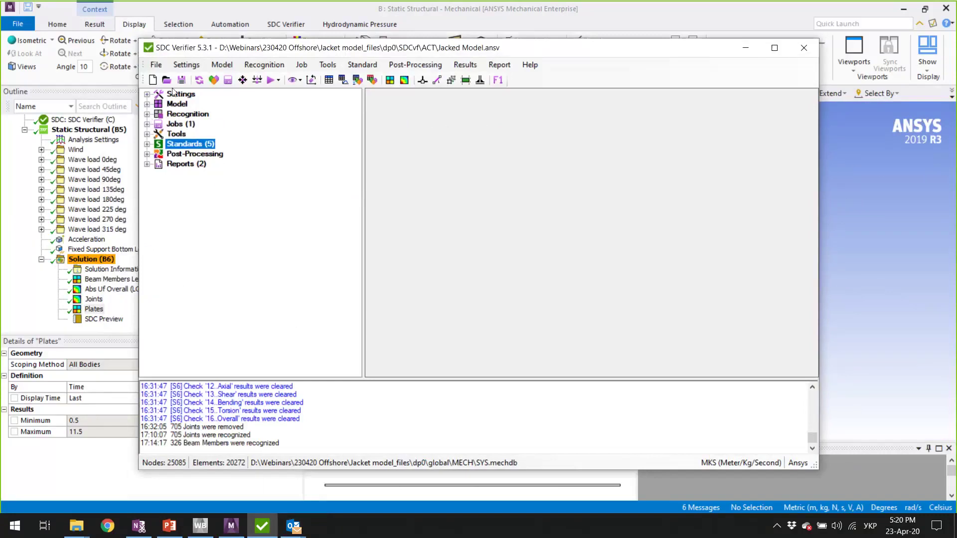
left_click(147, 144)
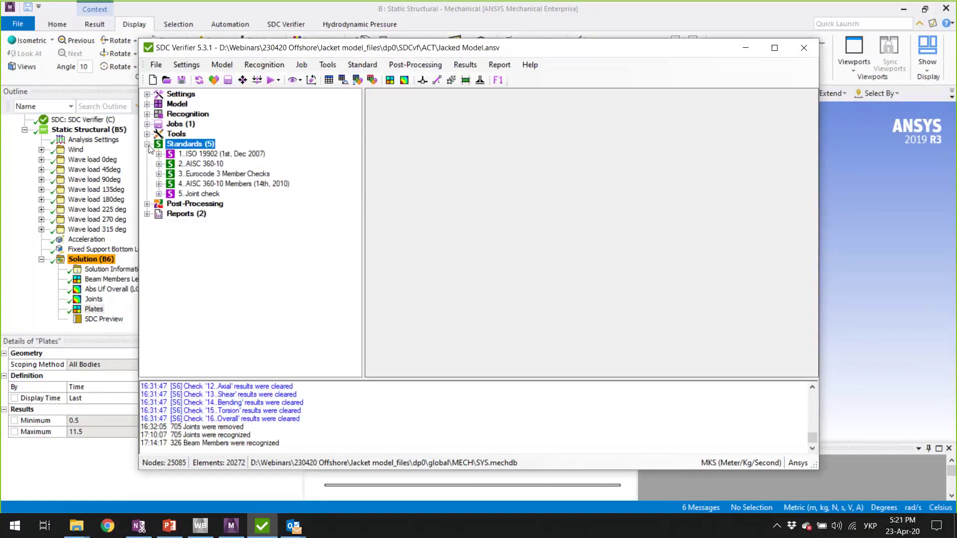
right_click(196, 146)
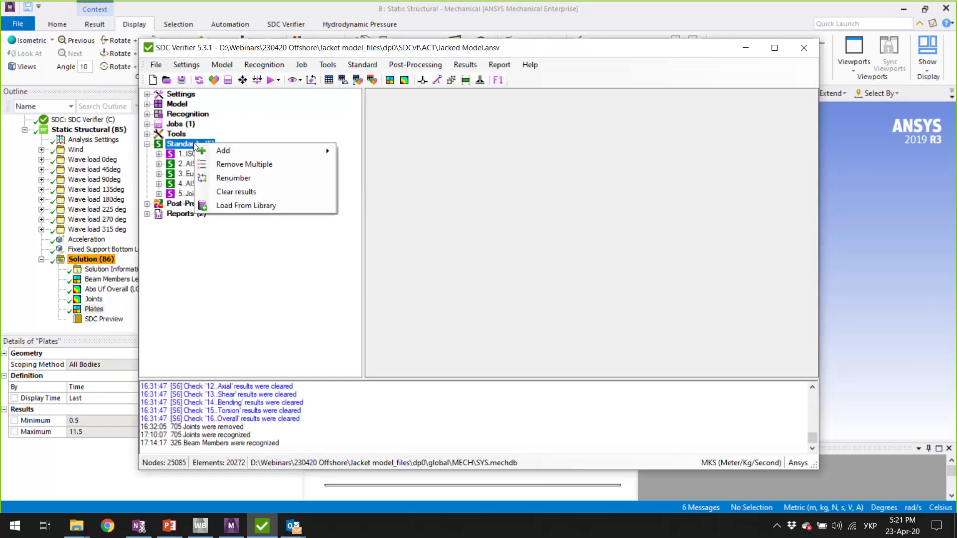
mouse_move(213, 151)
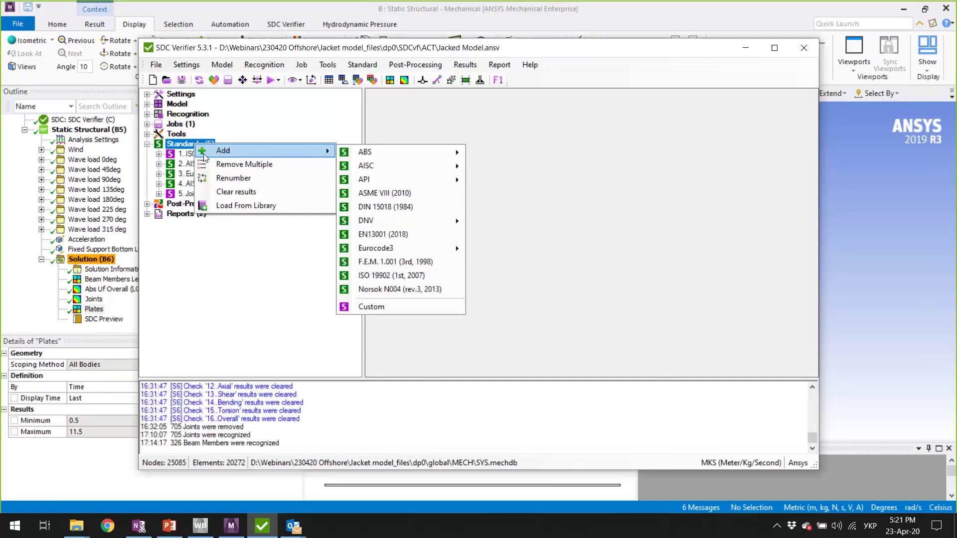
mouse_move(357, 158)
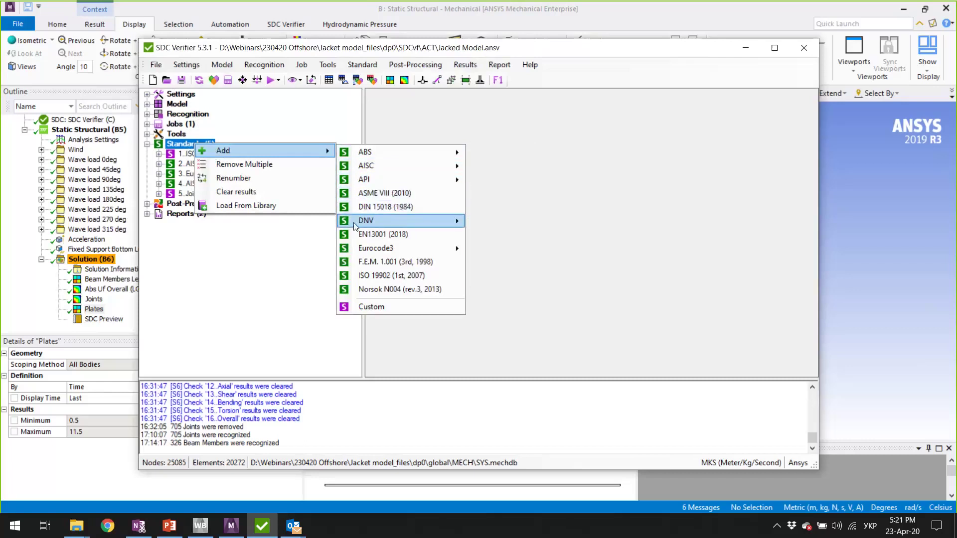
mouse_move(355, 225)
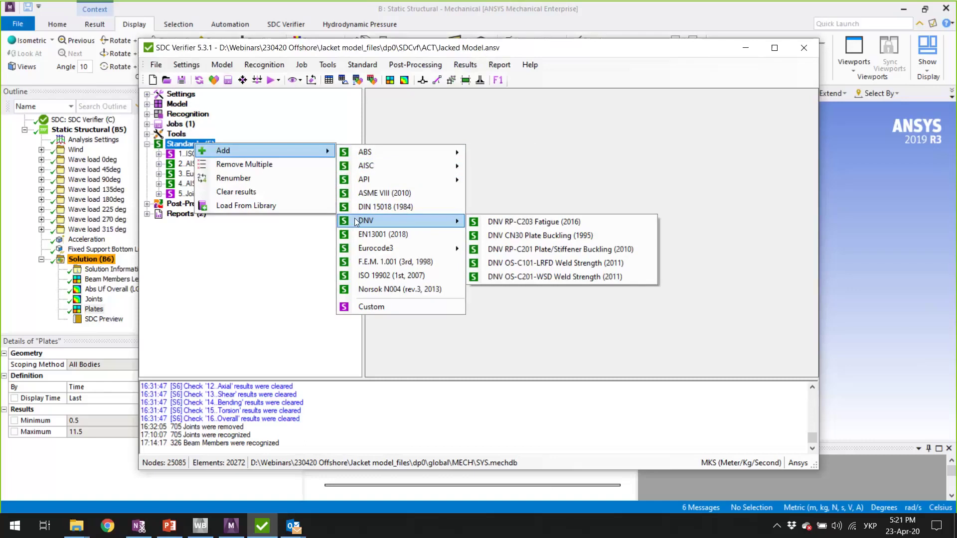
mouse_move(385, 250)
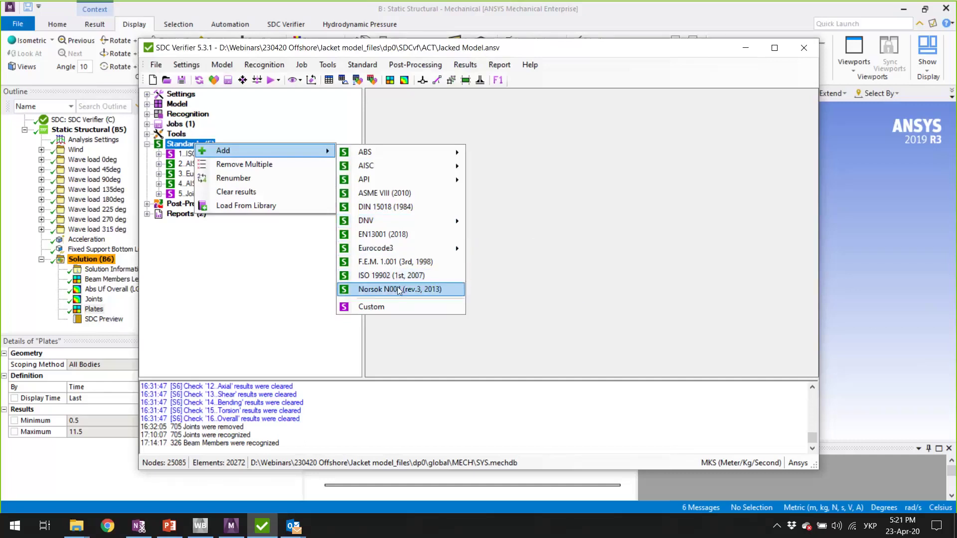
left_click(209, 301)
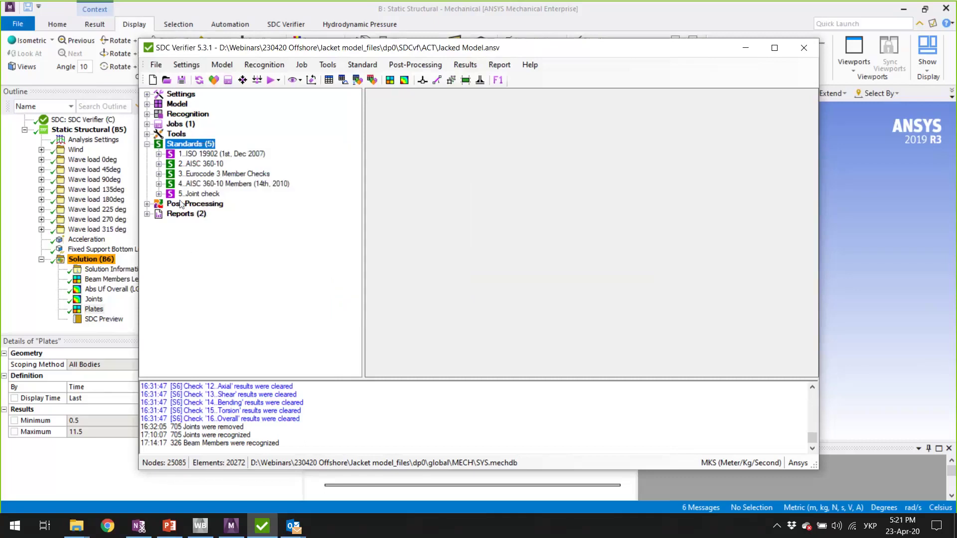
right_click(209, 150)
left_click(267, 349)
Start adding an AISC 360-10 Members (14th, 2010) standard and keep LRFD as the resistance factors
right_click(199, 145)
mouse_move(255, 153)
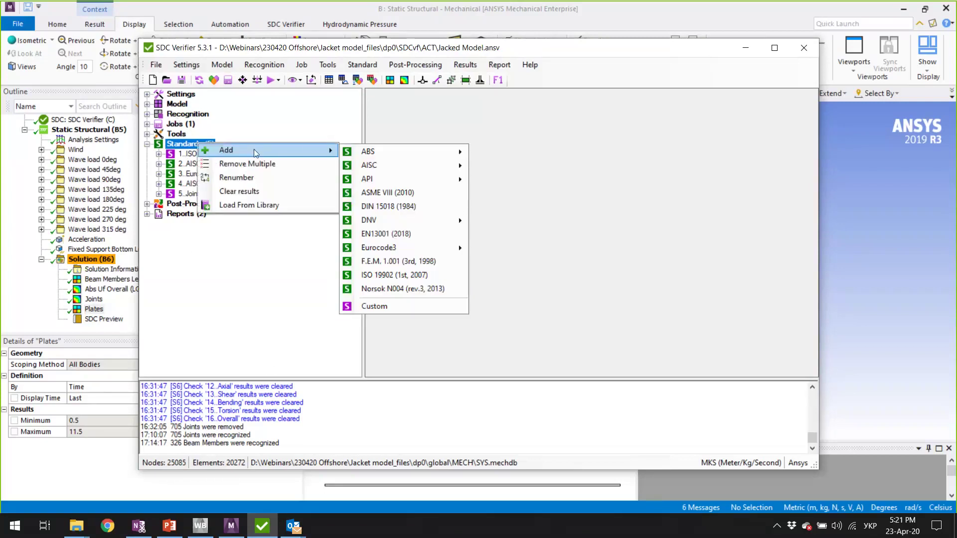
mouse_move(427, 162)
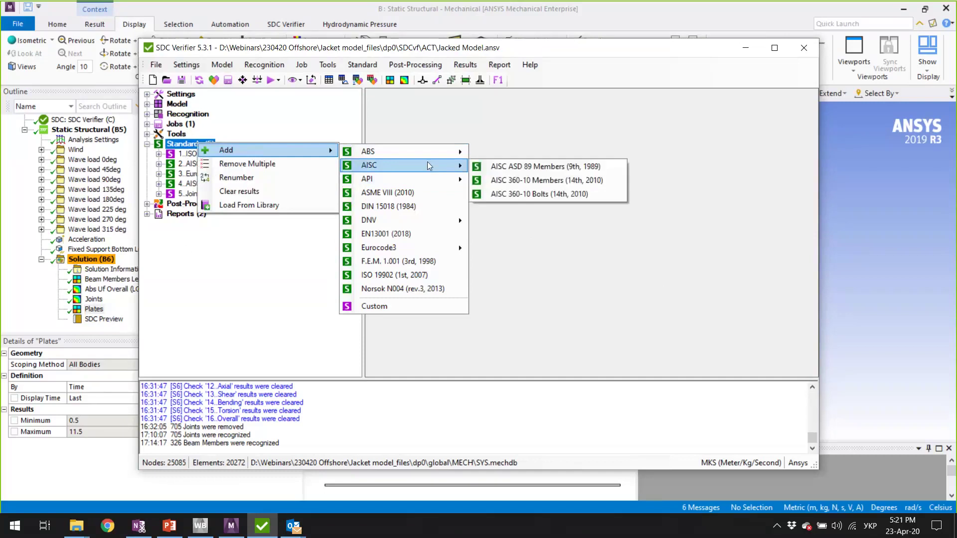
left_click(515, 182)
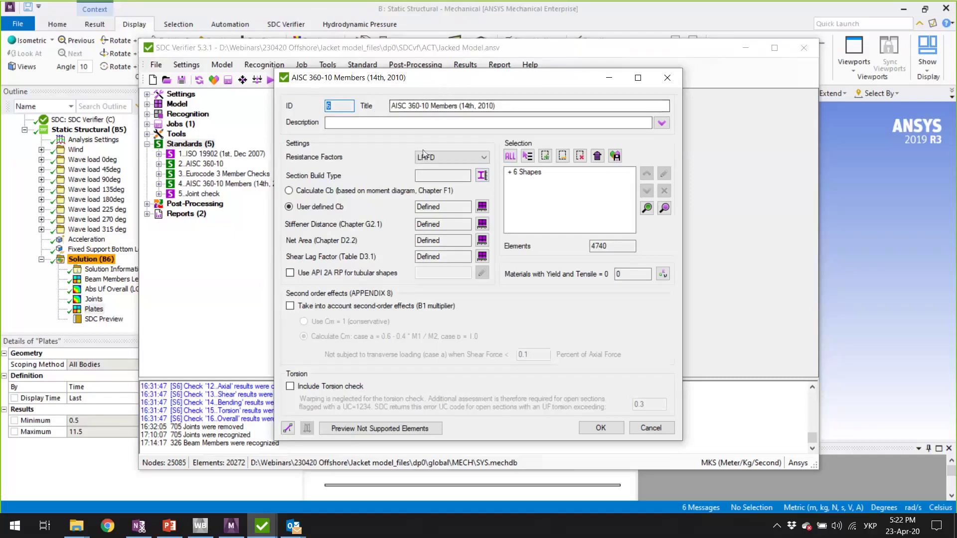
left_click(442, 157)
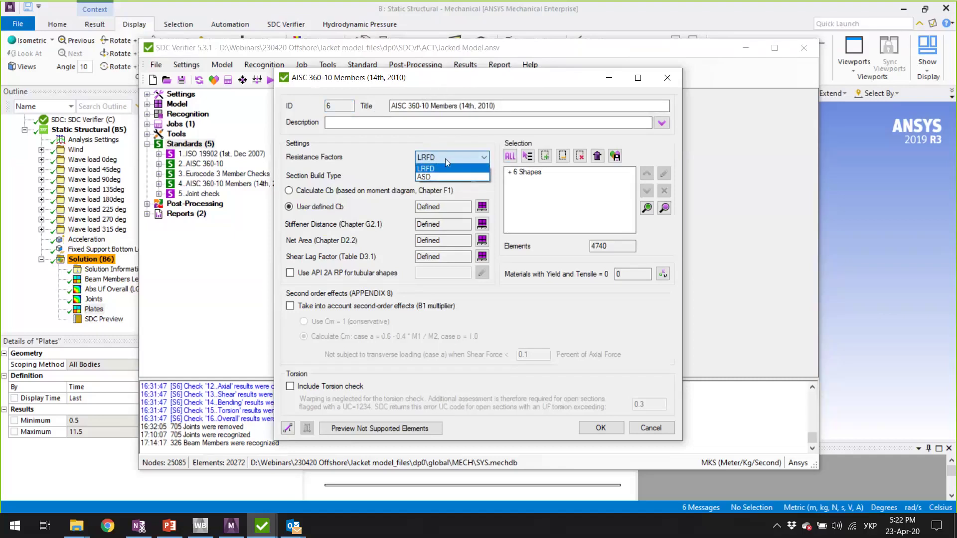
left_click(451, 158)
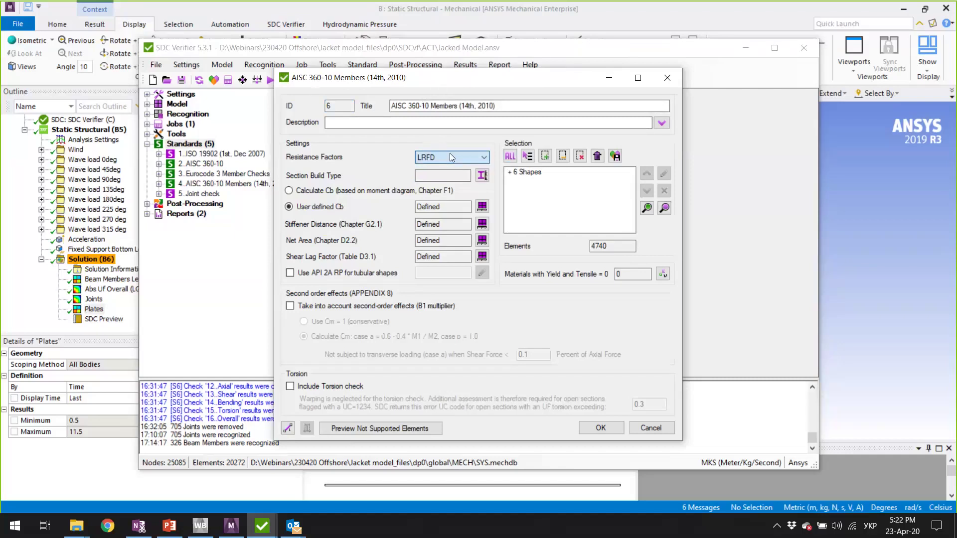
Define the section build type as Rolled for all properties
left_click(482, 175)
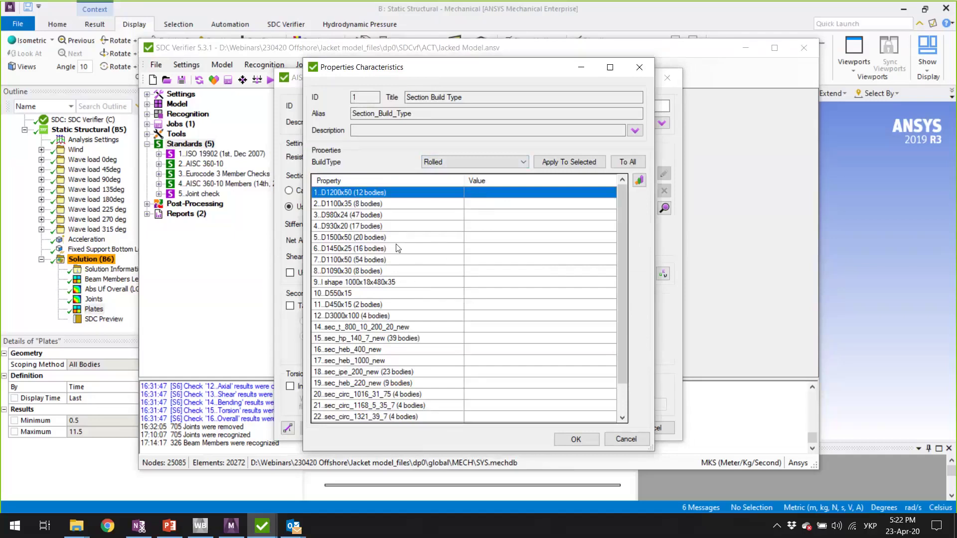
key("ctrl+a")
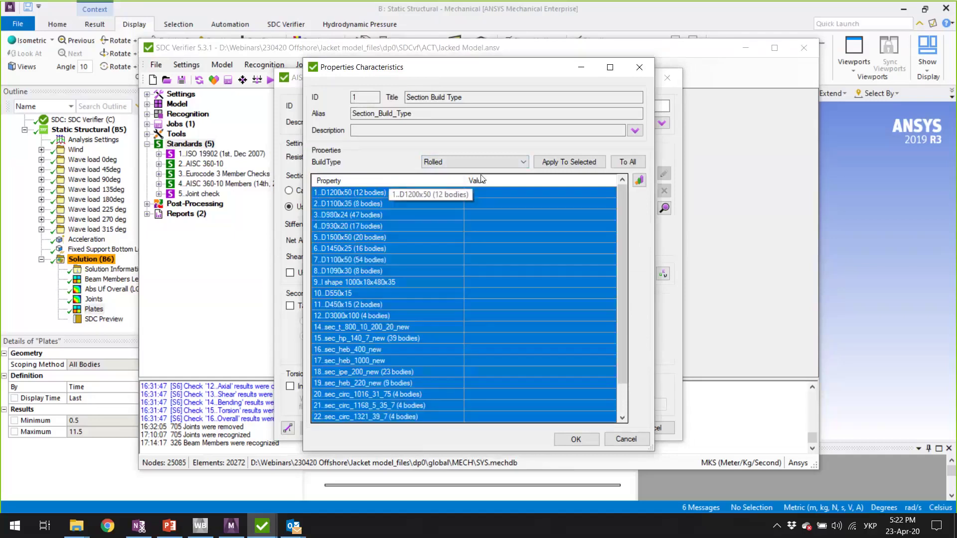
left_click(471, 162)
left_click(447, 174)
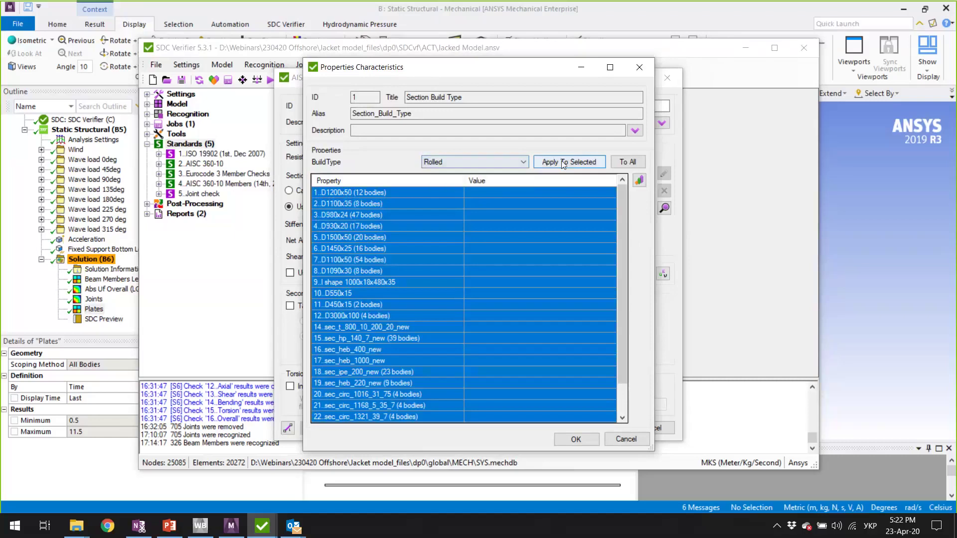
left_click(626, 164)
left_click(481, 165)
left_click(480, 163)
left_click(480, 164)
left_click(451, 159)
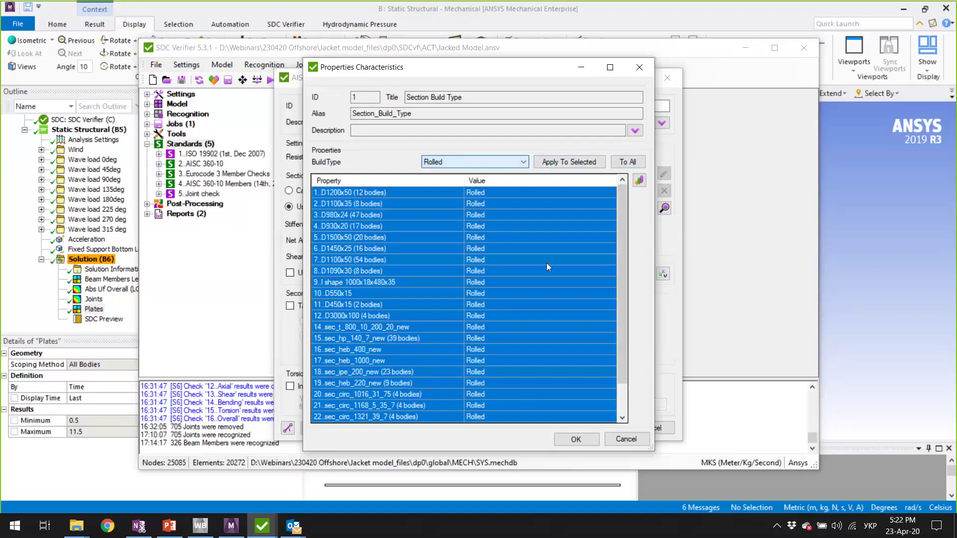
left_click(576, 439)
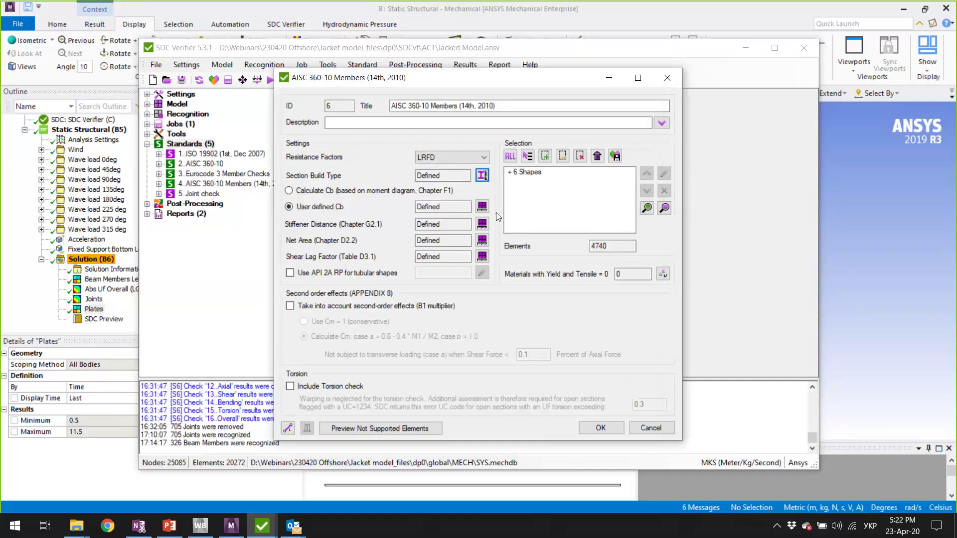
Review the user-defined Cb and the stiffener distances of the beam members, accepting both definitions
left_click(482, 207)
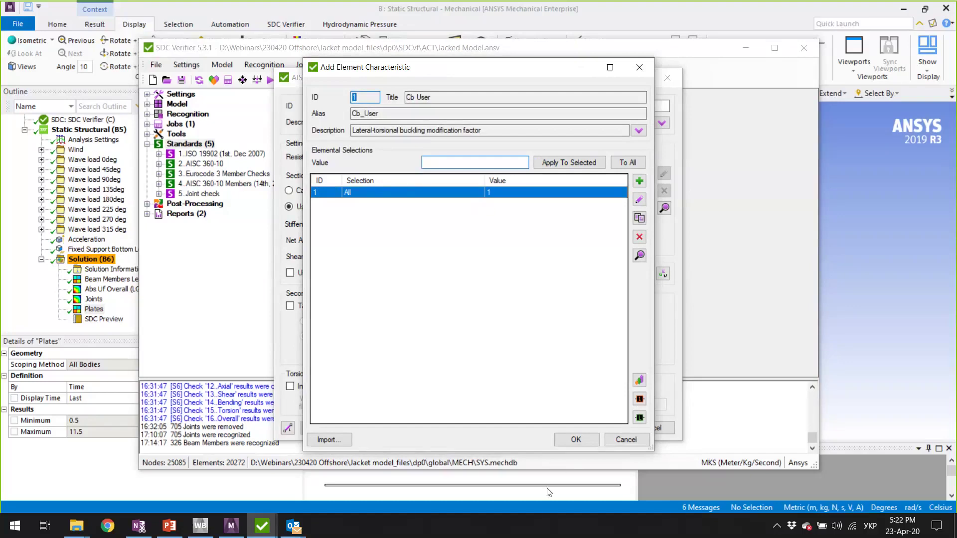
left_click(568, 443)
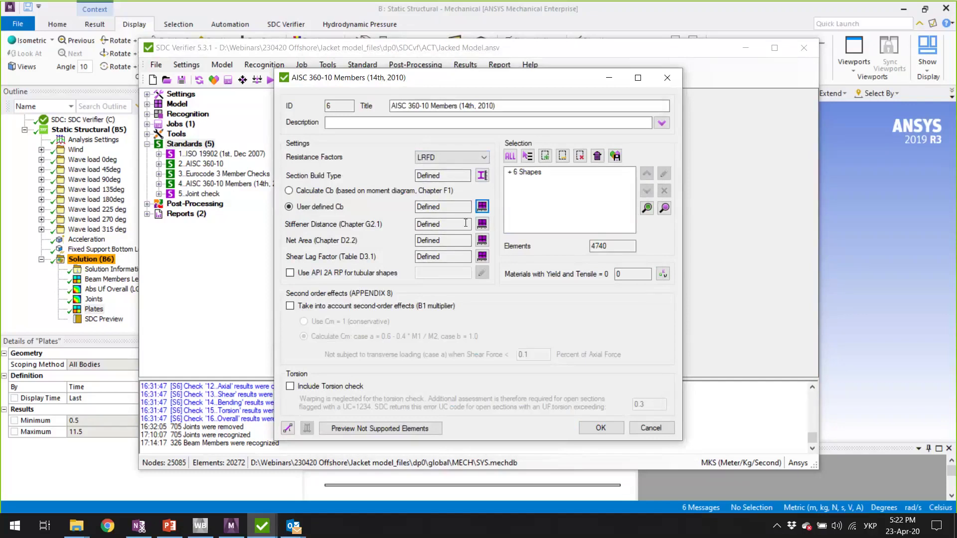
left_click(482, 223)
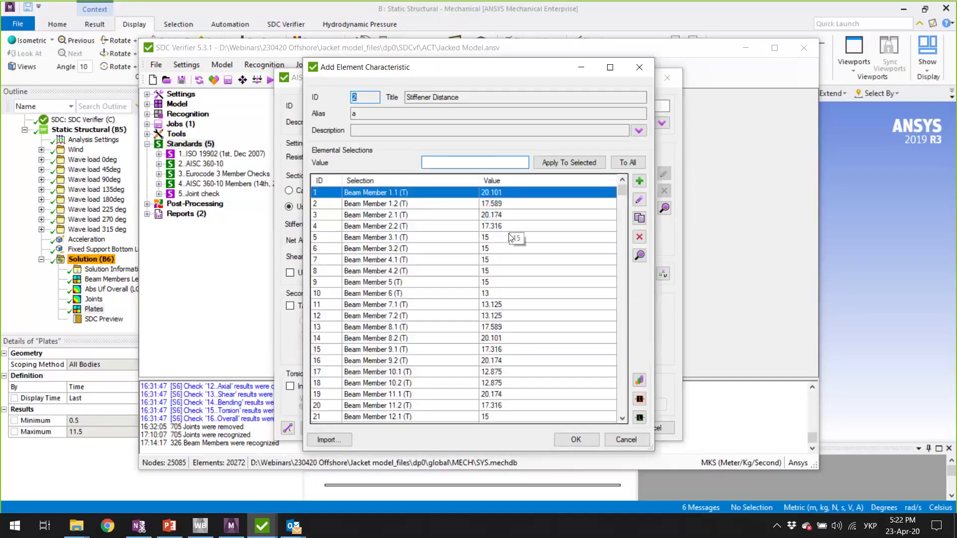
mouse_move(624, 195)
left_mouse_down()
mouse_move(629, 305)
mouse_move(622, 193)
left_mouse_up()
left_click(615, 194)
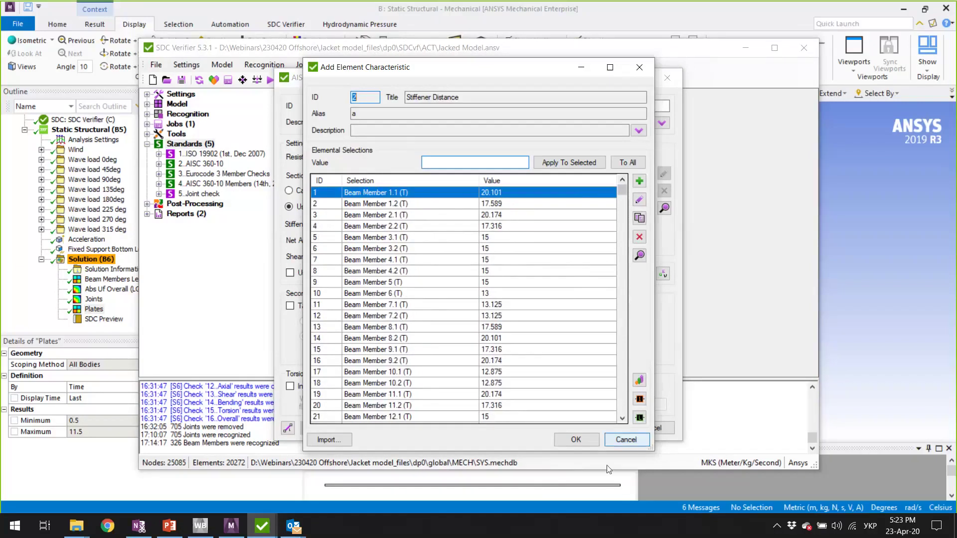
left_click(574, 443)
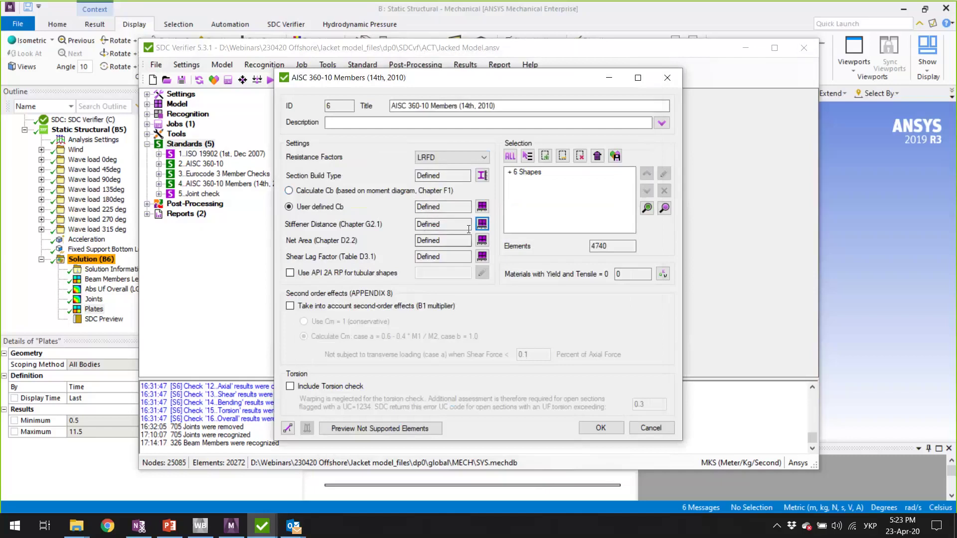
Review the Shear Lag Factor characteristic and its description, and accept it
left_click(481, 257)
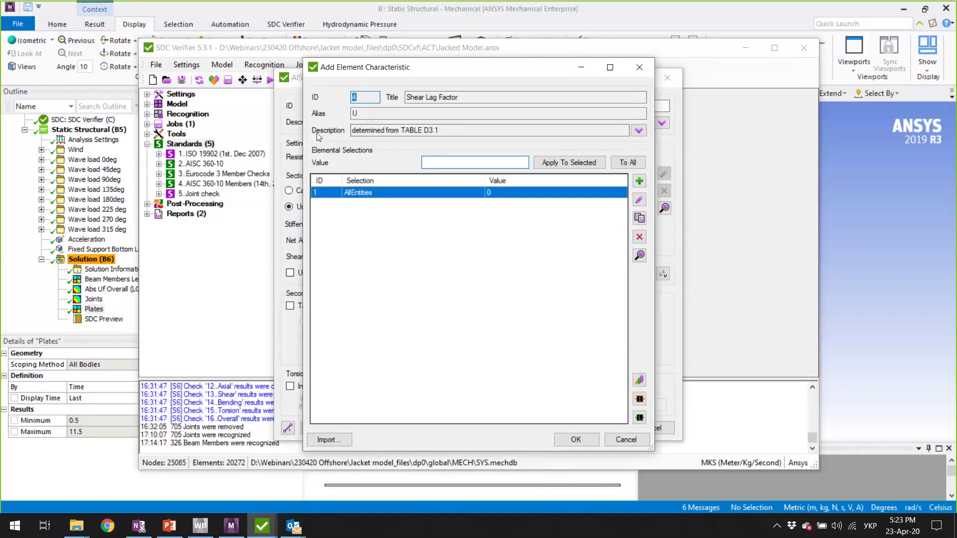
left_click(411, 131)
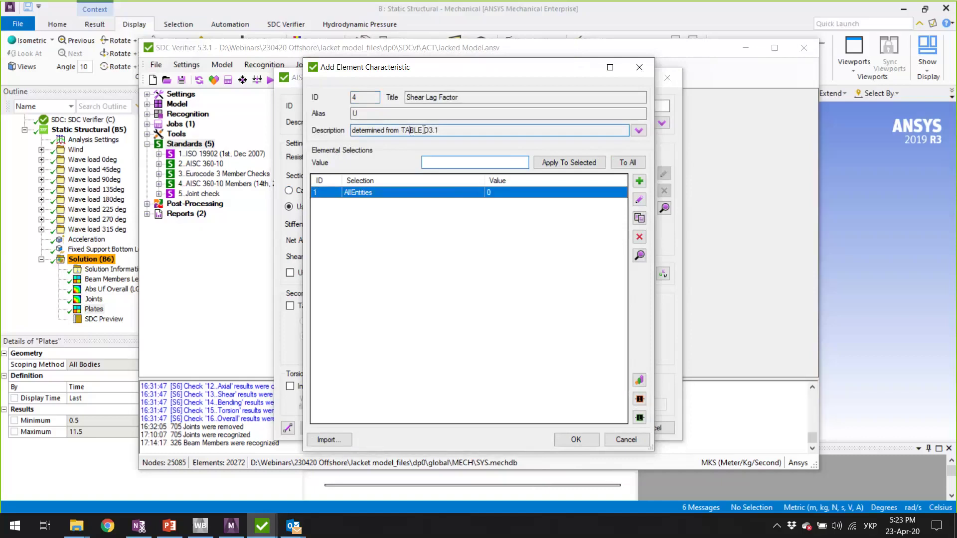
left_click(638, 130)
left_click(639, 131)
left_click(577, 439)
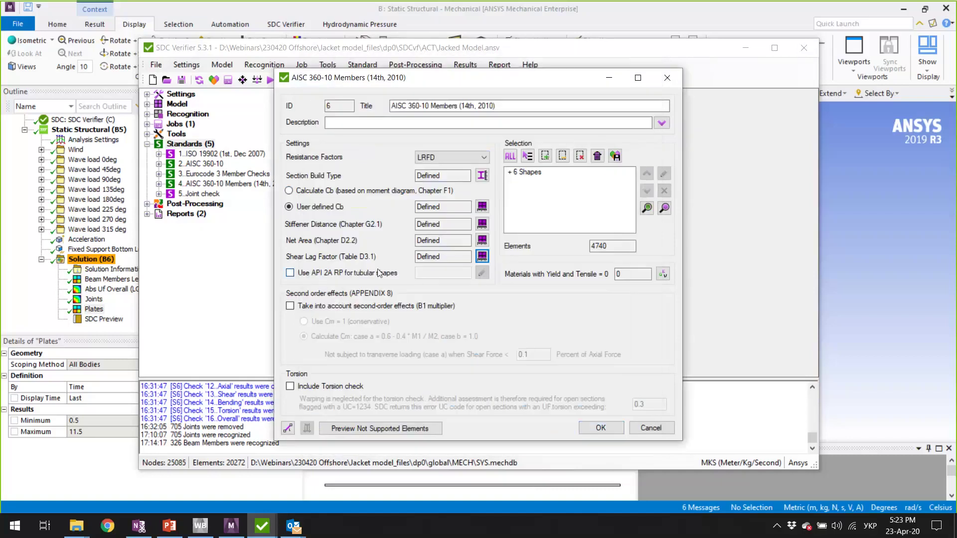
Inspect the shapes included in the standard's selection and the materials' tensile strength and yield stress
left_click(531, 174)
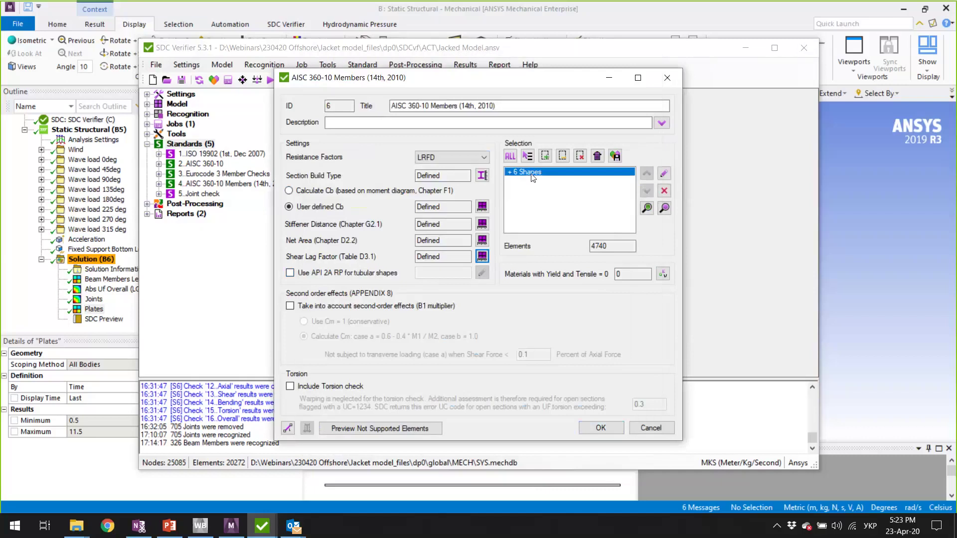
left_click(663, 173)
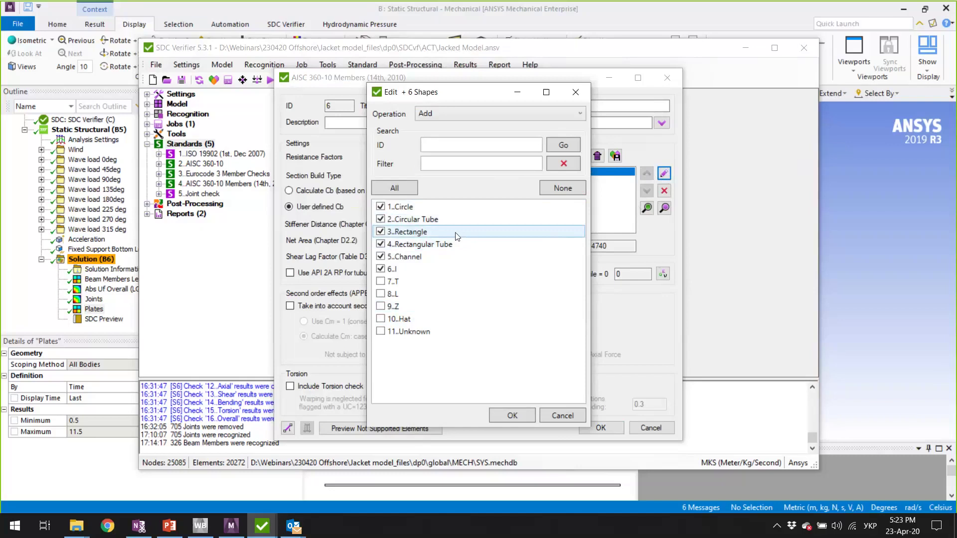
left_click(561, 417)
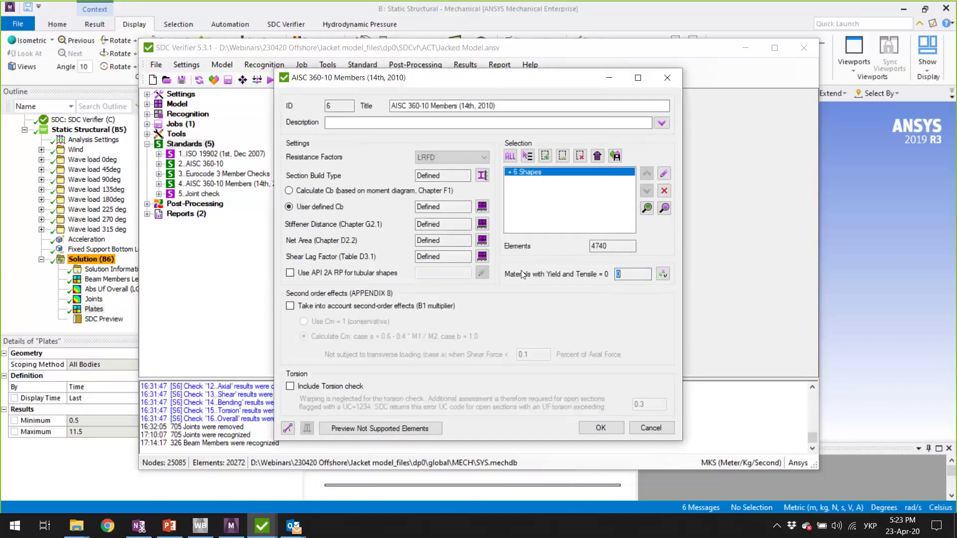
left_click(663, 274)
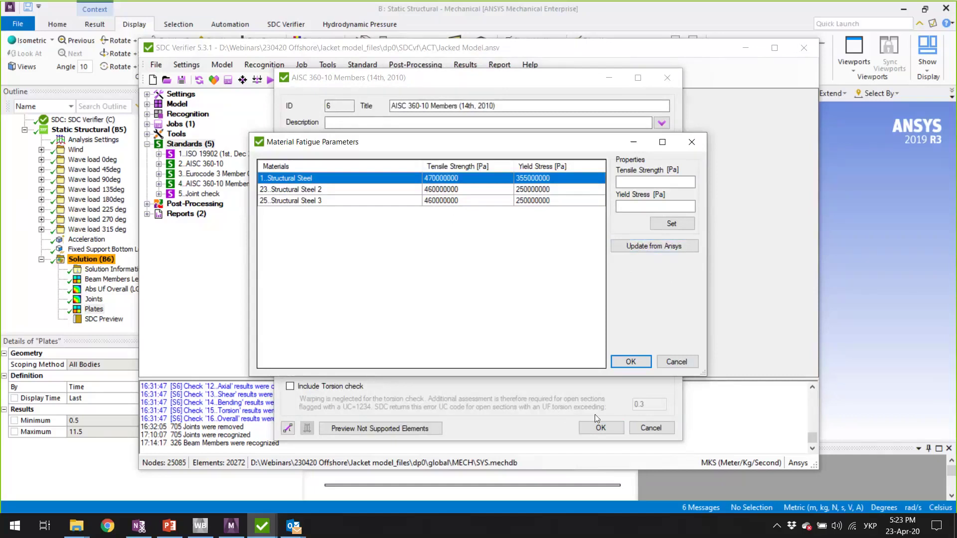
left_click(630, 362)
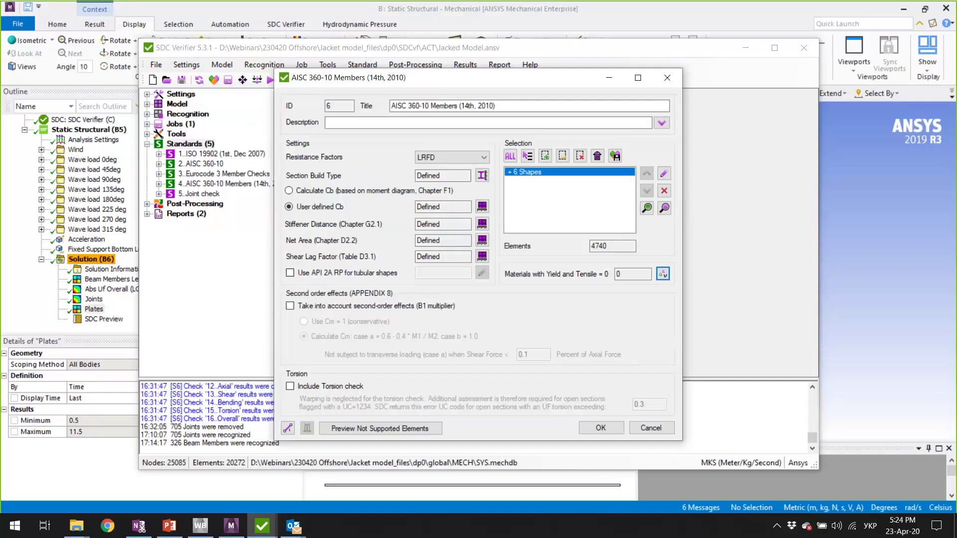
Create the AISC 360-10 Members standard and expand its list of checks down to Overall
left_click(601, 428)
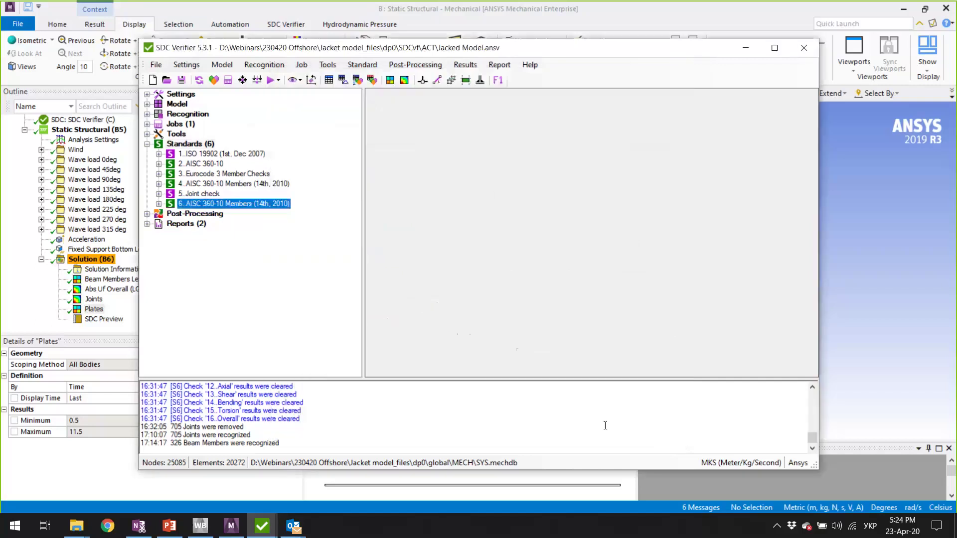
left_click(159, 205)
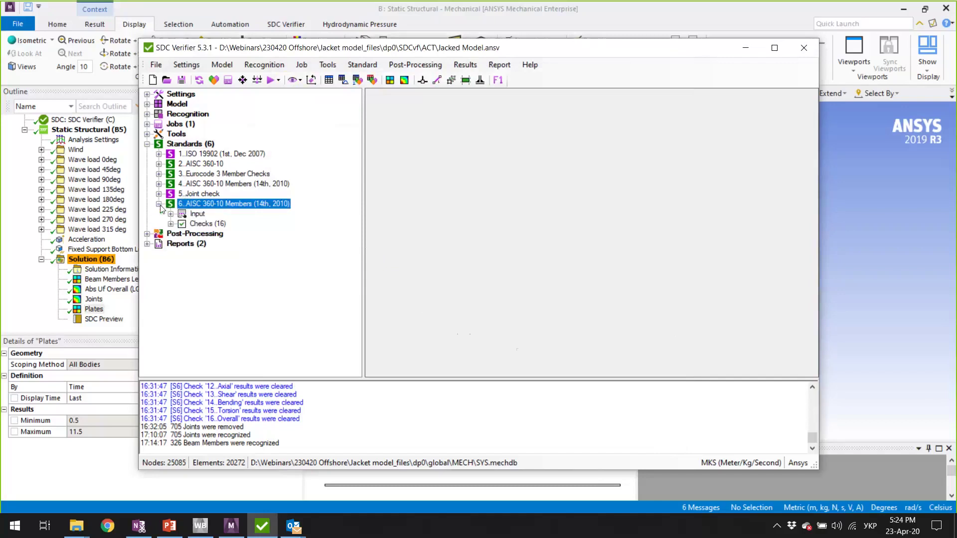
left_click(170, 224)
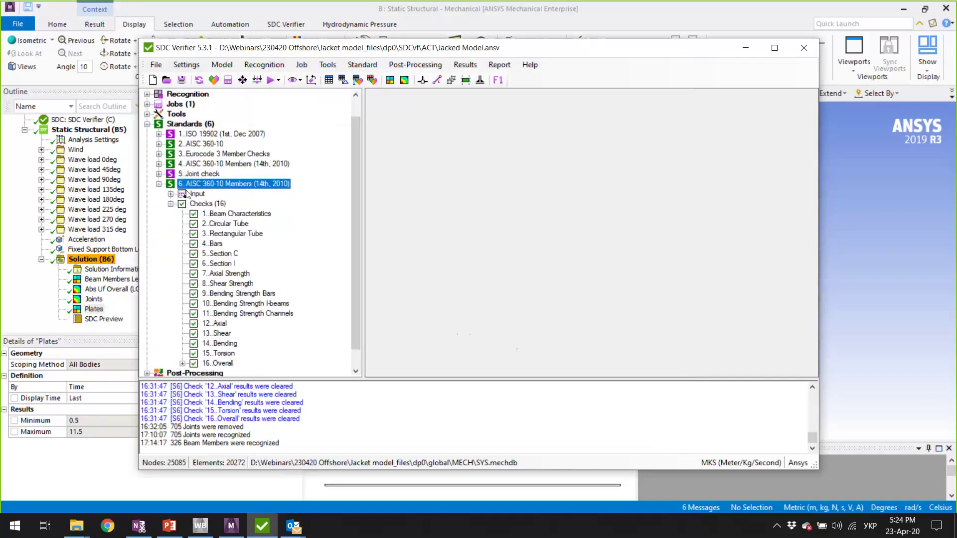
scroll(242, 243, "down", 1)
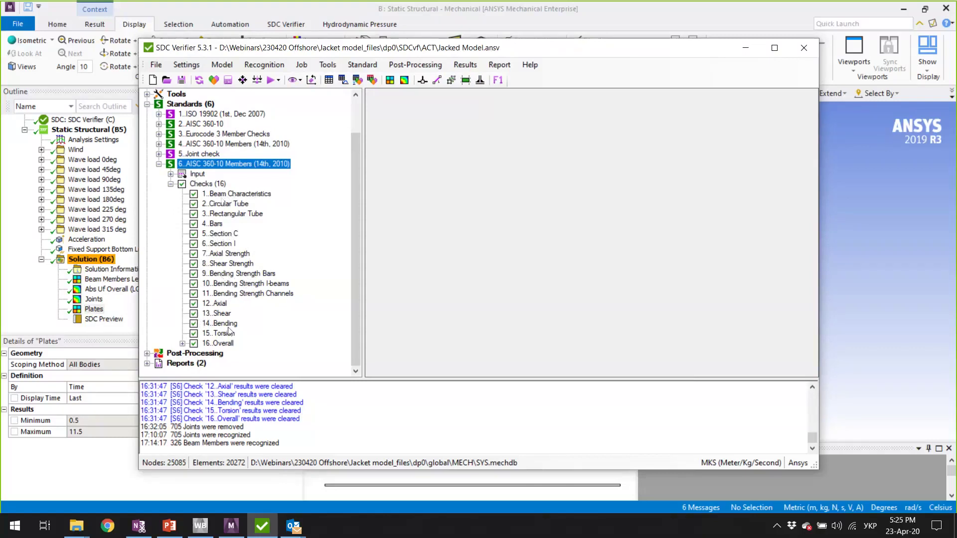
Inspect the formulas of the Axial check, including the design tensile strength description, and close it without changes
right_click(220, 304)
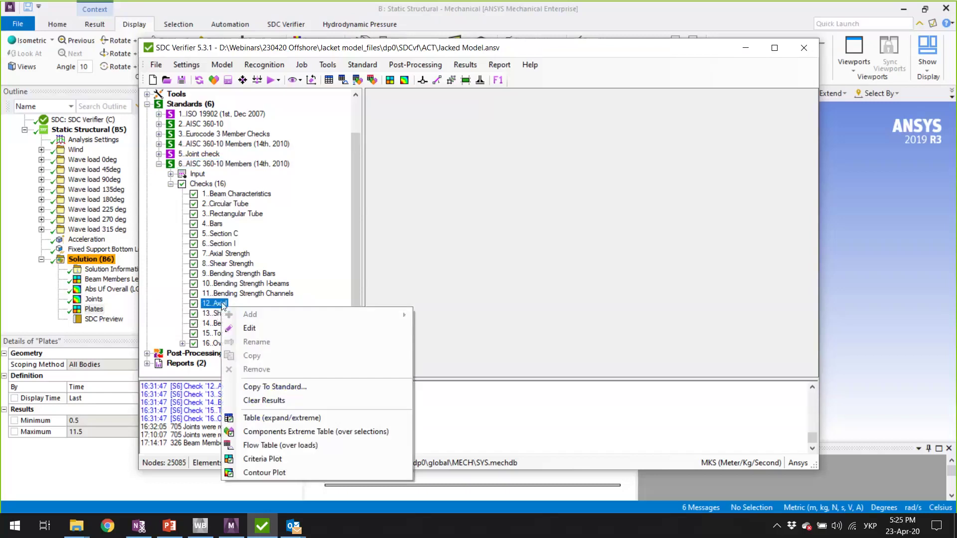
left_click(273, 328)
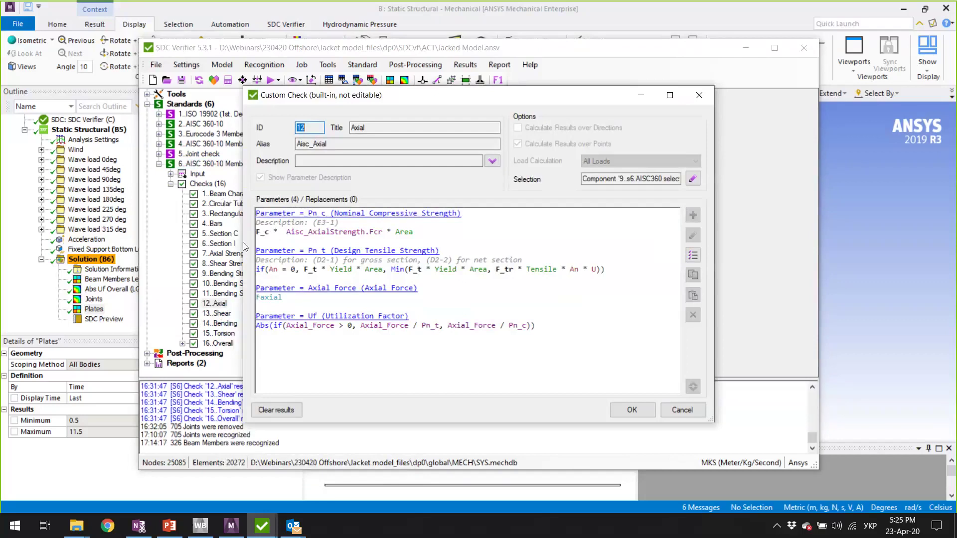
left_click(258, 260)
left_click_drag(258, 260, 370, 259)
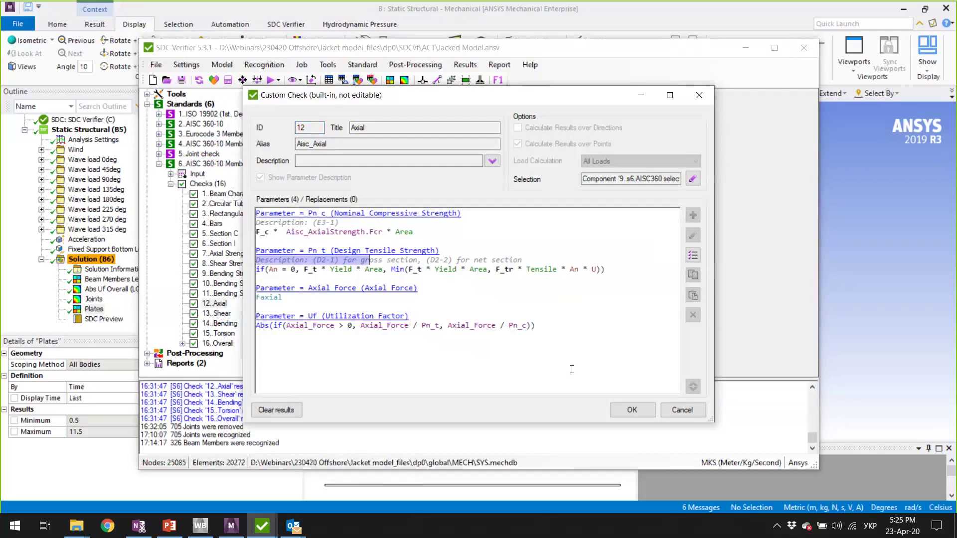
left_click(681, 410)
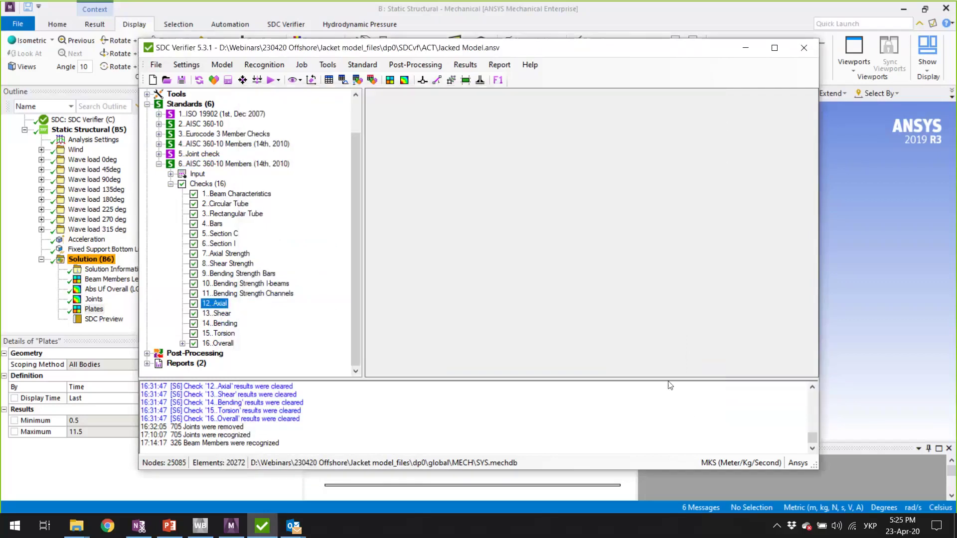
Review the Section Build Type characteristic under the standard's input, including its build type options, and close it unchanged
left_click(170, 174)
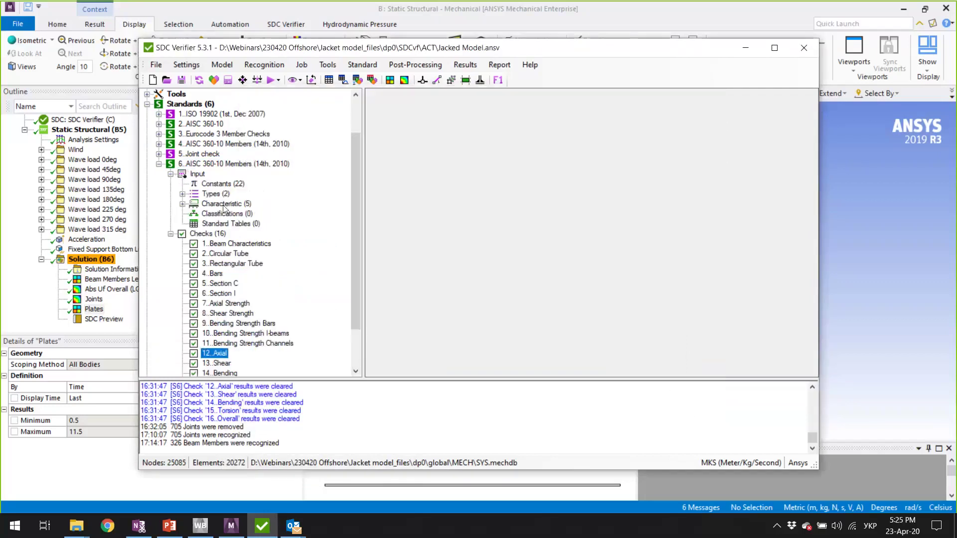
left_click(182, 204)
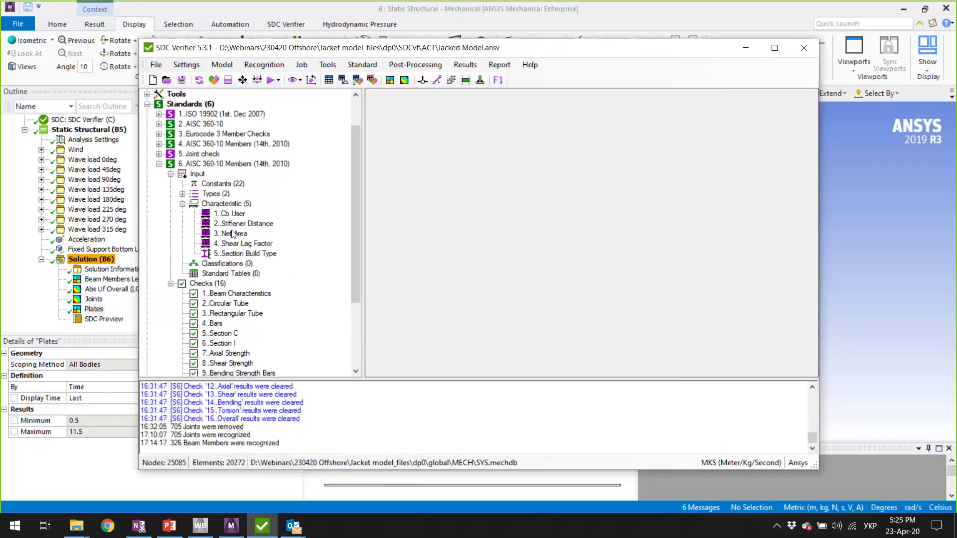
left_click(245, 254)
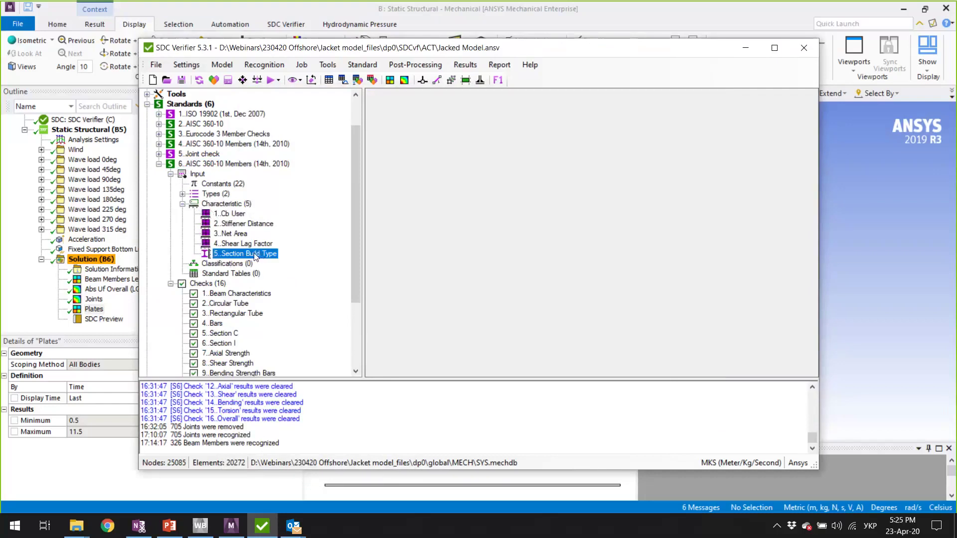
right_click(257, 255)
left_click(285, 275)
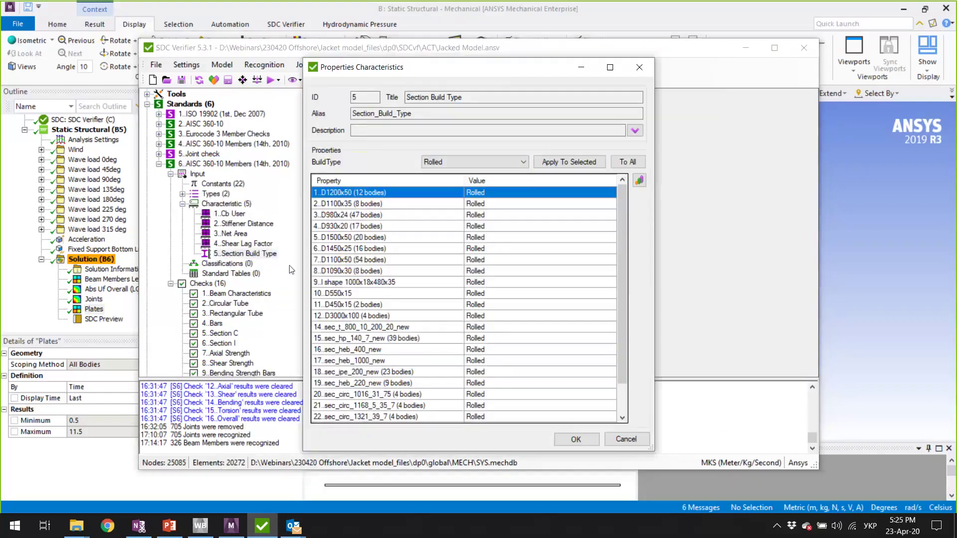
left_click(488, 162)
left_click(485, 161)
left_click(639, 67)
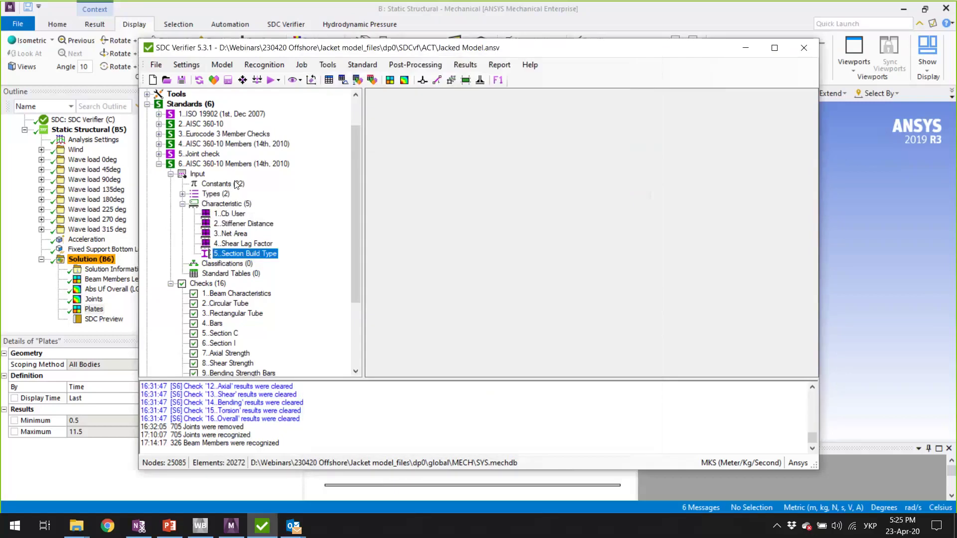
Expand the Overall check in the standard's list of checks and look over the tables and plots it offers
scroll(236, 184, "down", 4)
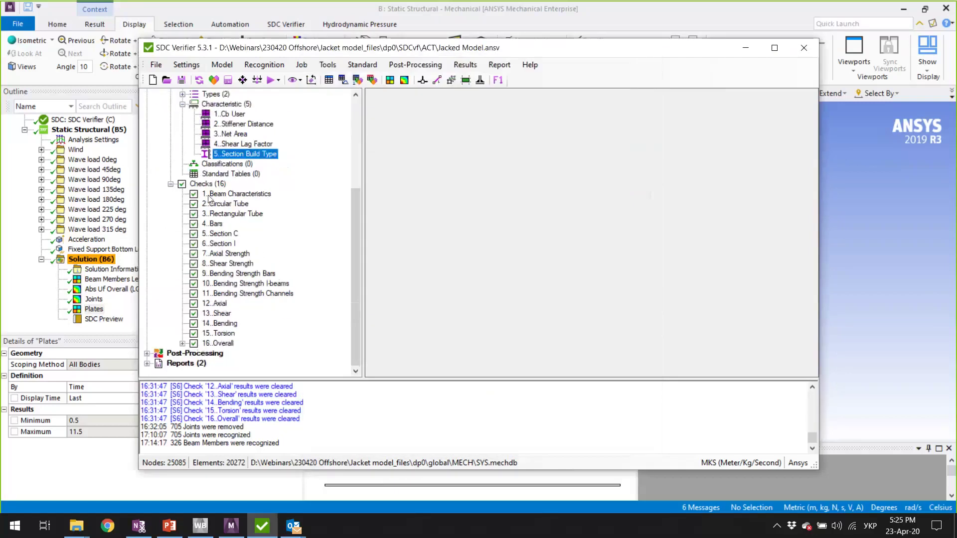
left_click(171, 184)
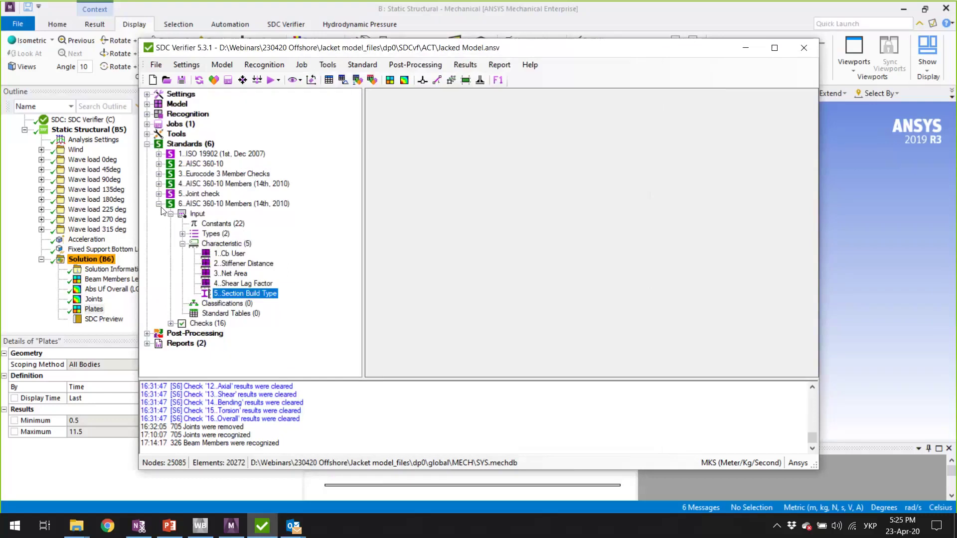
left_click(159, 204)
left_click(159, 204)
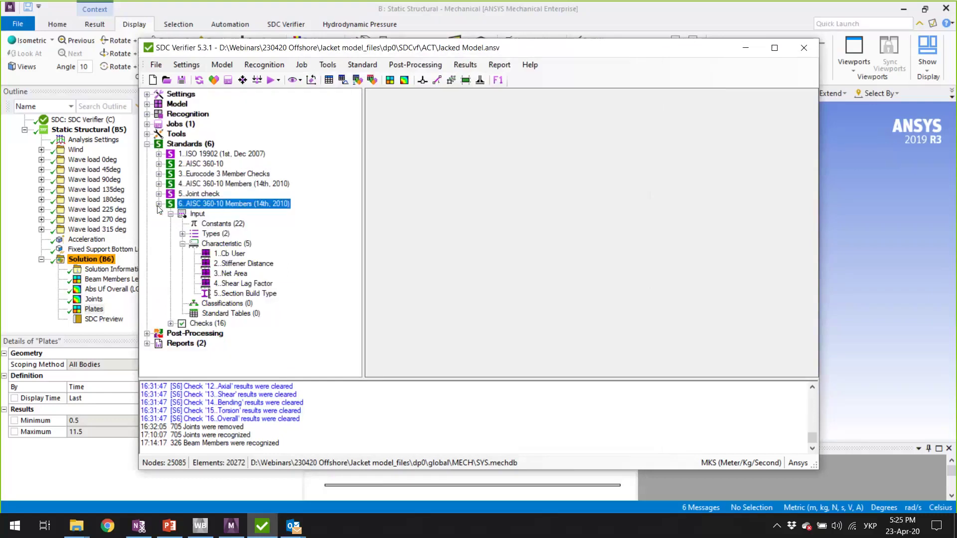
left_click(171, 324)
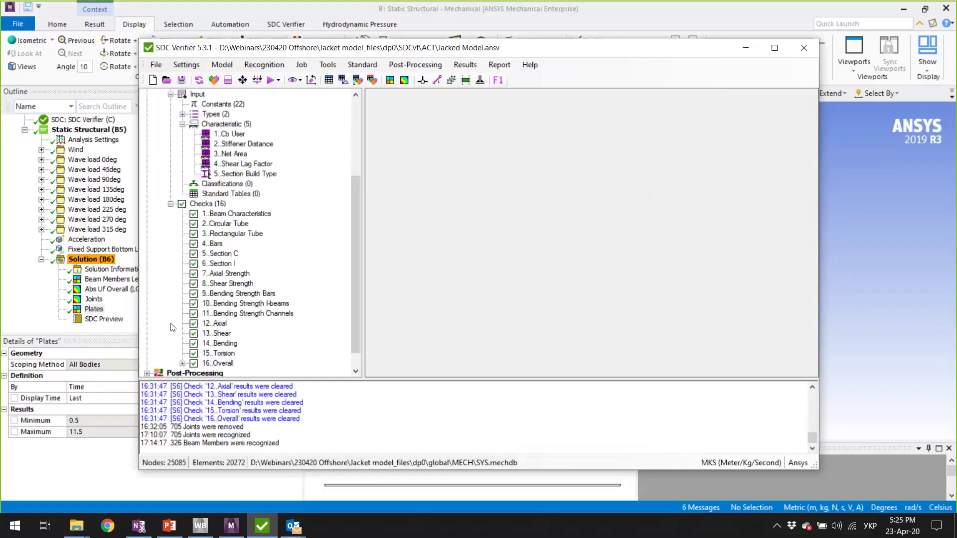
left_click(183, 364)
scroll(185, 366, "down", 1)
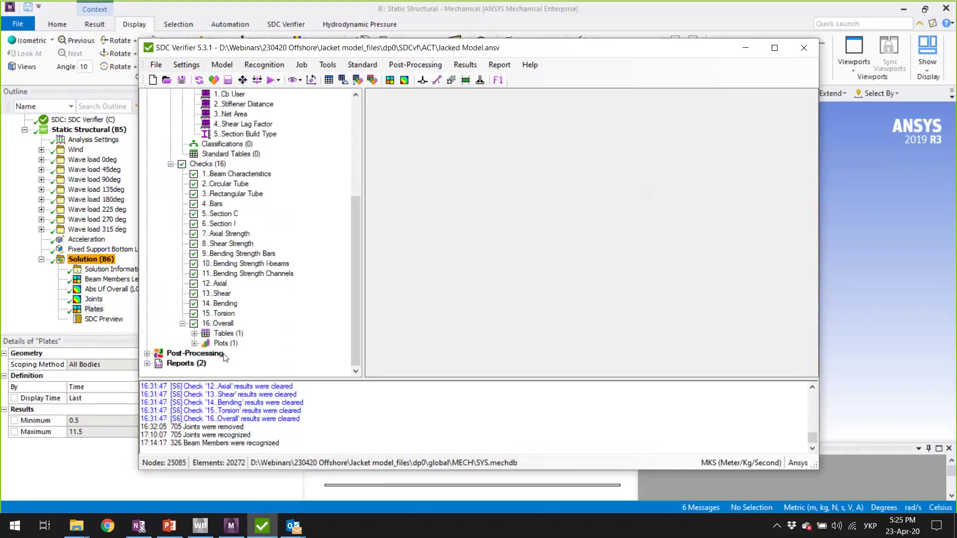
right_click(217, 324)
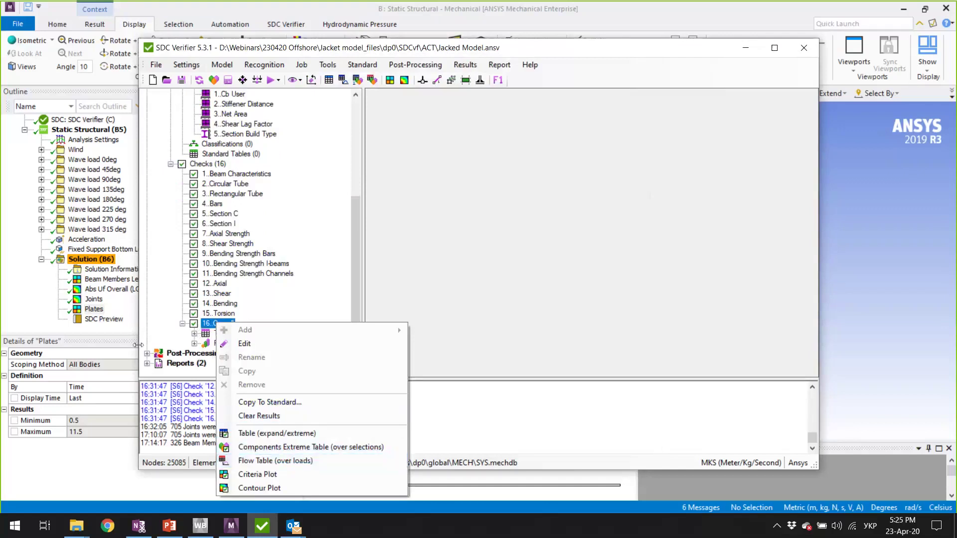
left_click(165, 293)
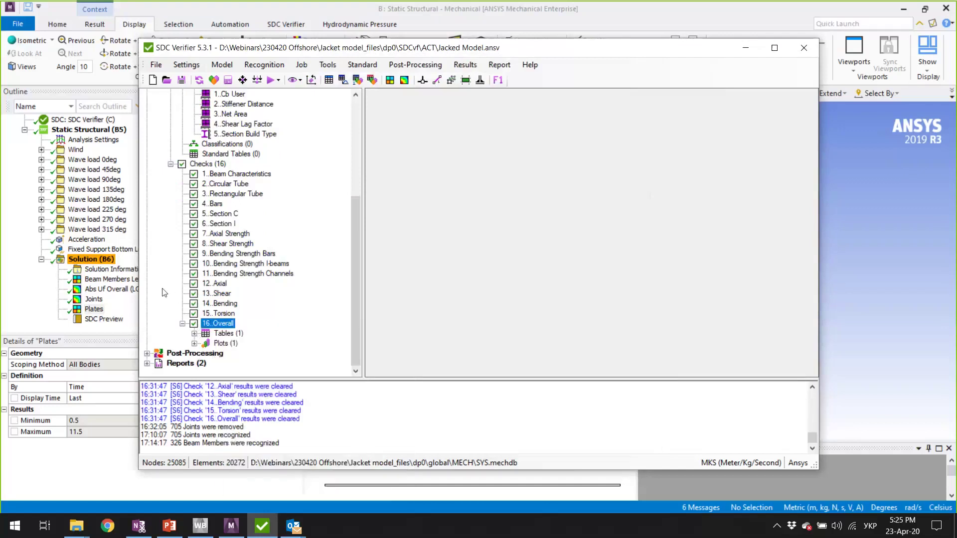
Open the Abs Uf Overall contour plot of the Overall check and preview it for load group 1..Overall with the Default View
left_click(194, 344)
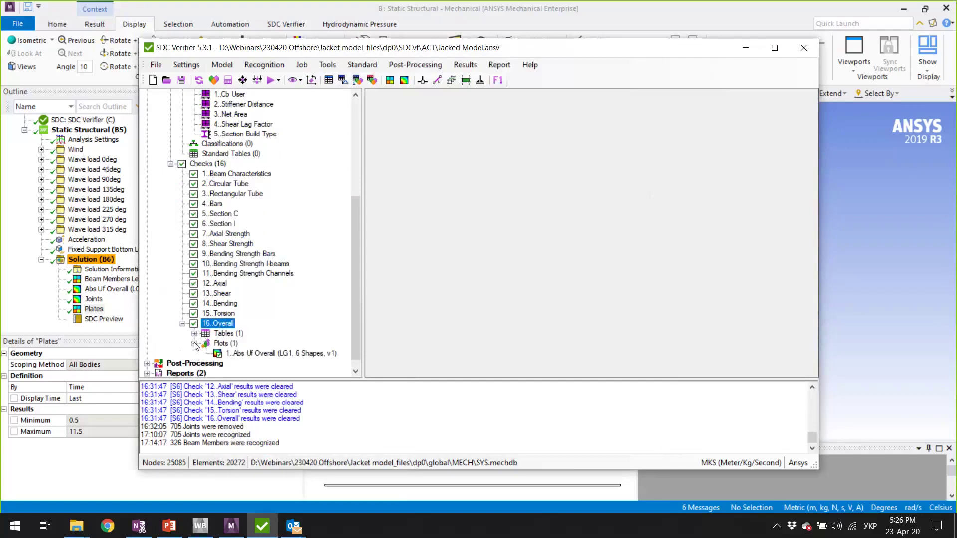
left_click(279, 343)
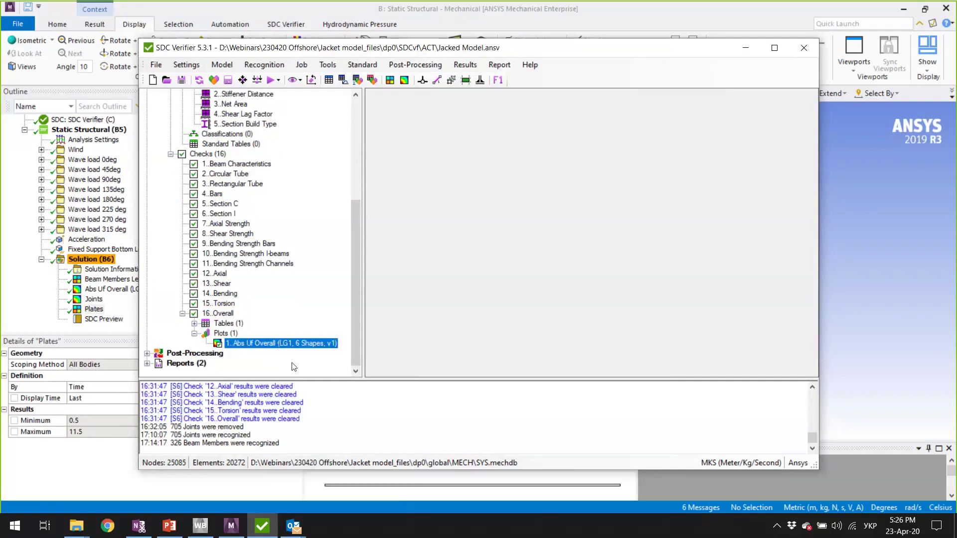
right_click(291, 347)
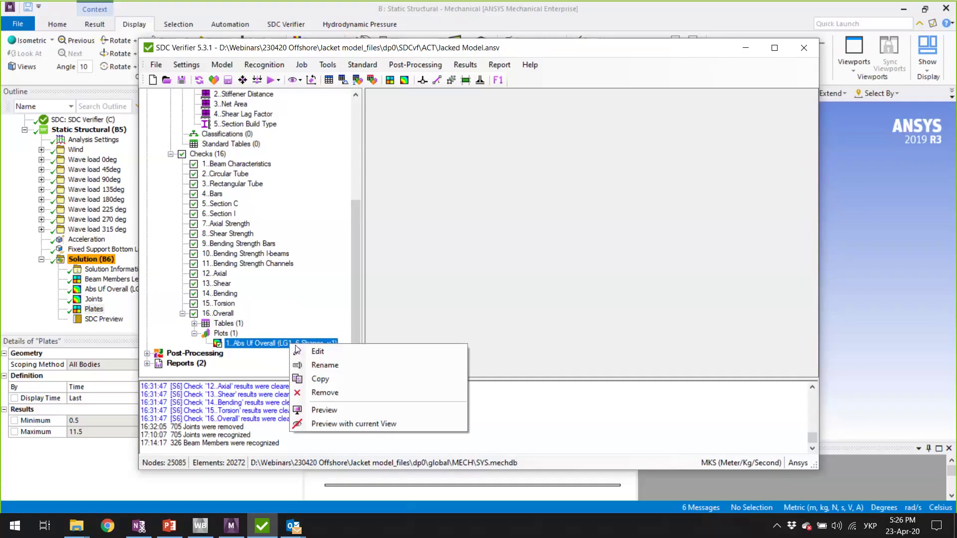
left_click(328, 354)
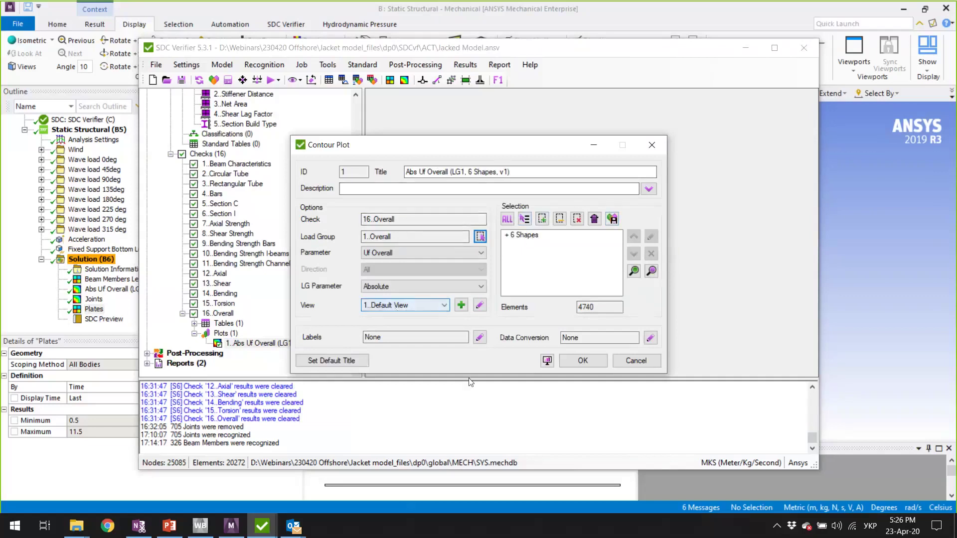
left_click(547, 361)
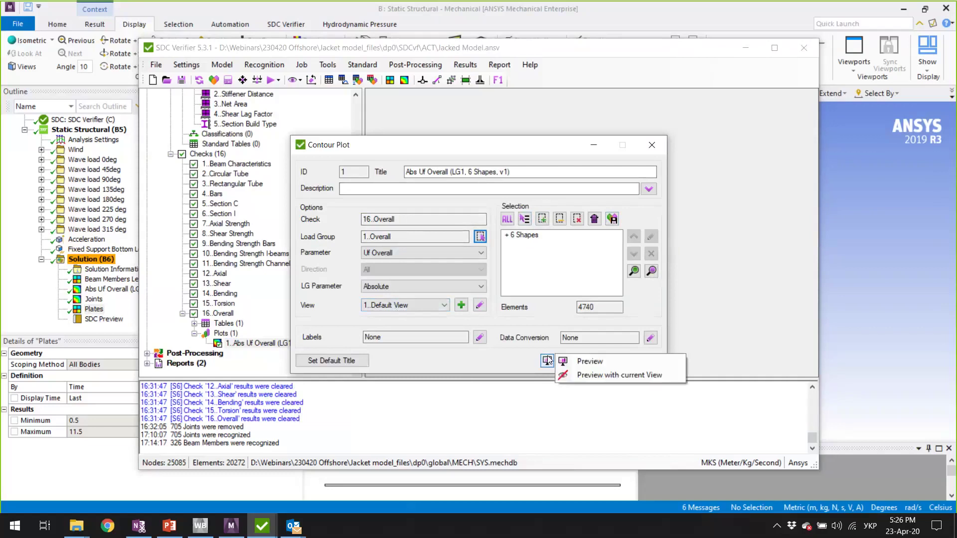
left_click(578, 361)
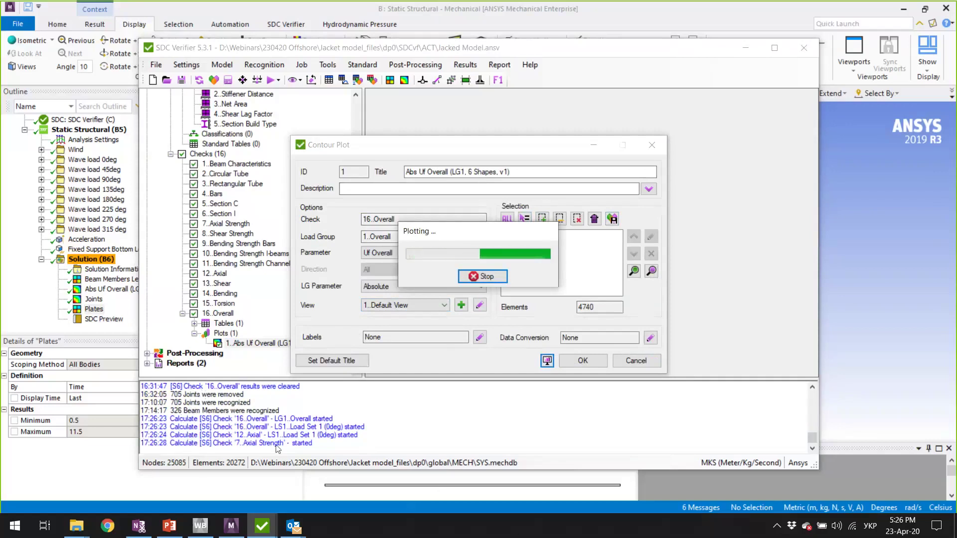
Switch to the PowerPoint presentation showing the Next events slide
left_click(169, 528)
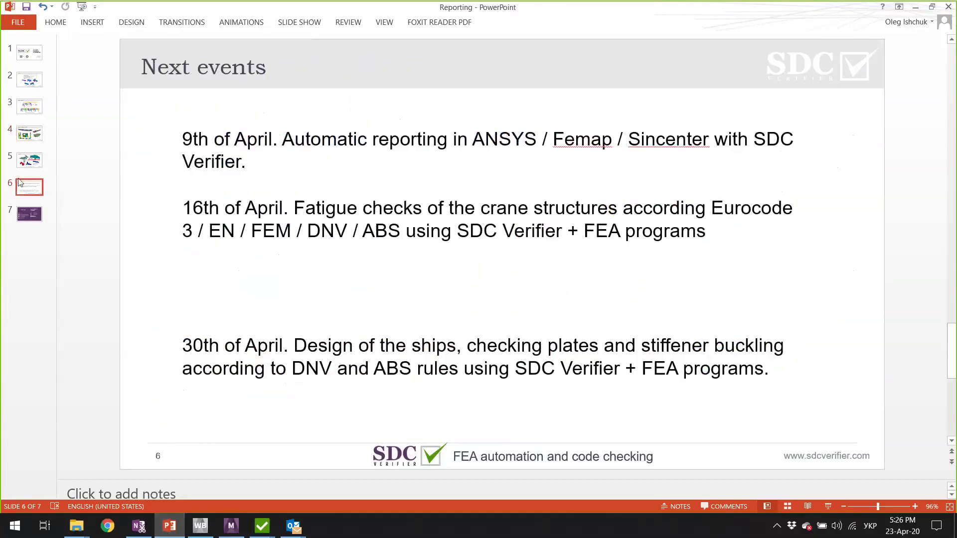
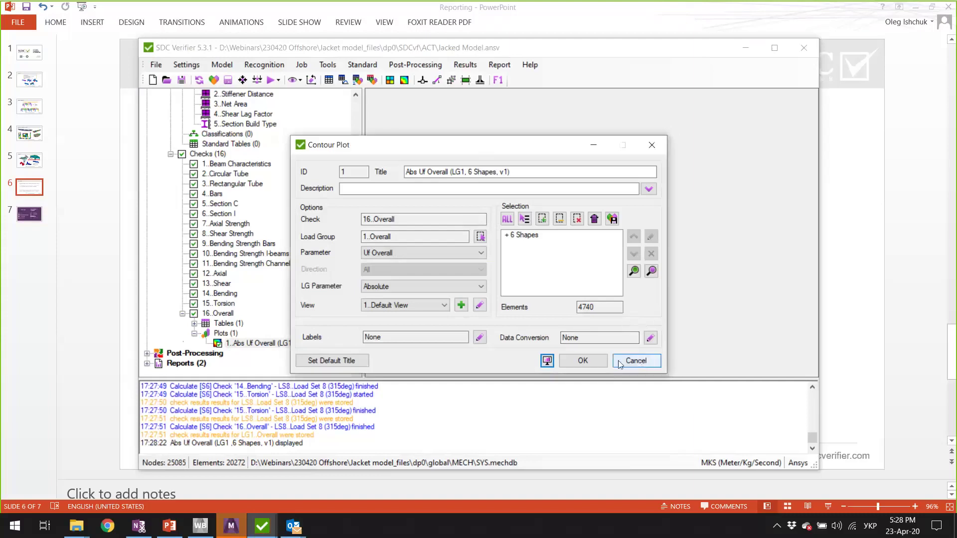
Close the contour plot settings without changes and review the calculation log of the checks through to its latest entry
left_click(636, 361)
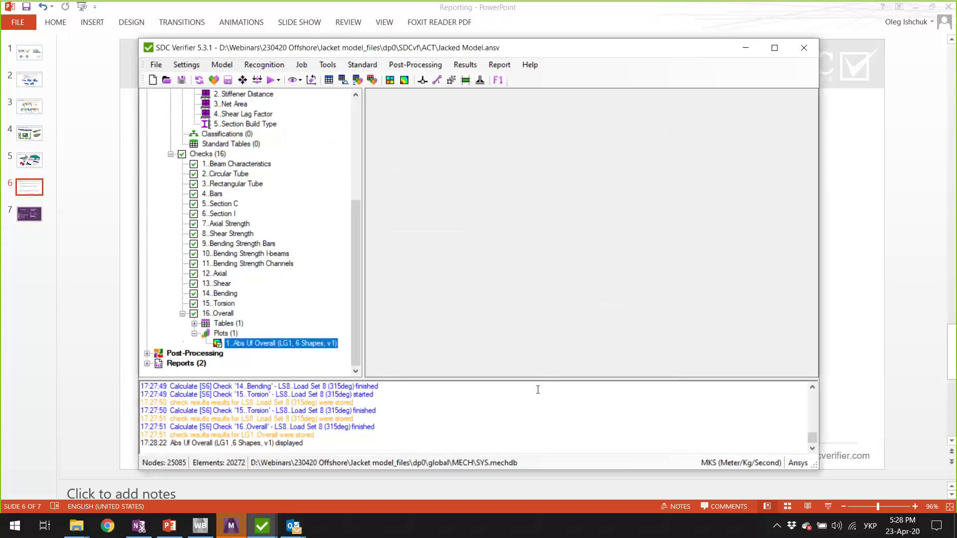
scroll(492, 429, "up", 5)
scroll(491, 429, "up", 10)
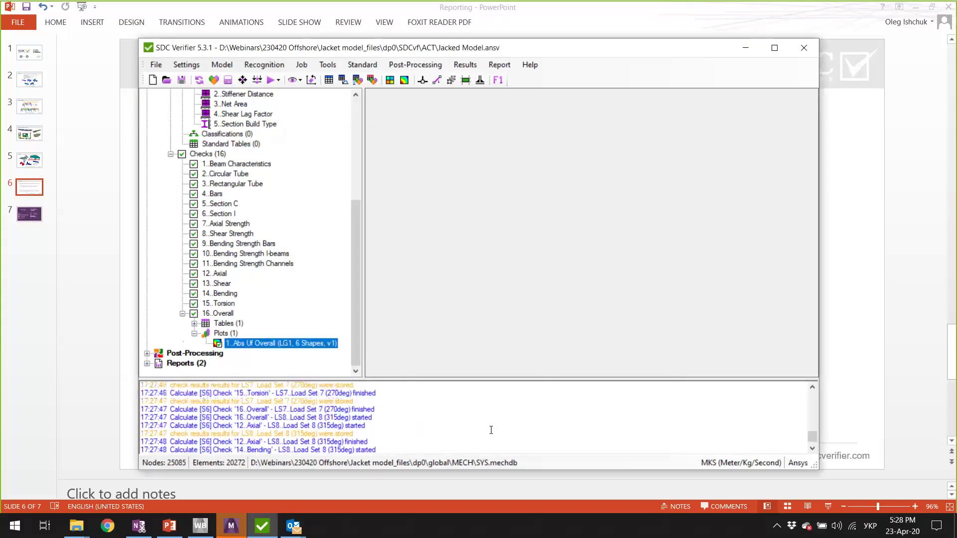
scroll(484, 427, "up", 10)
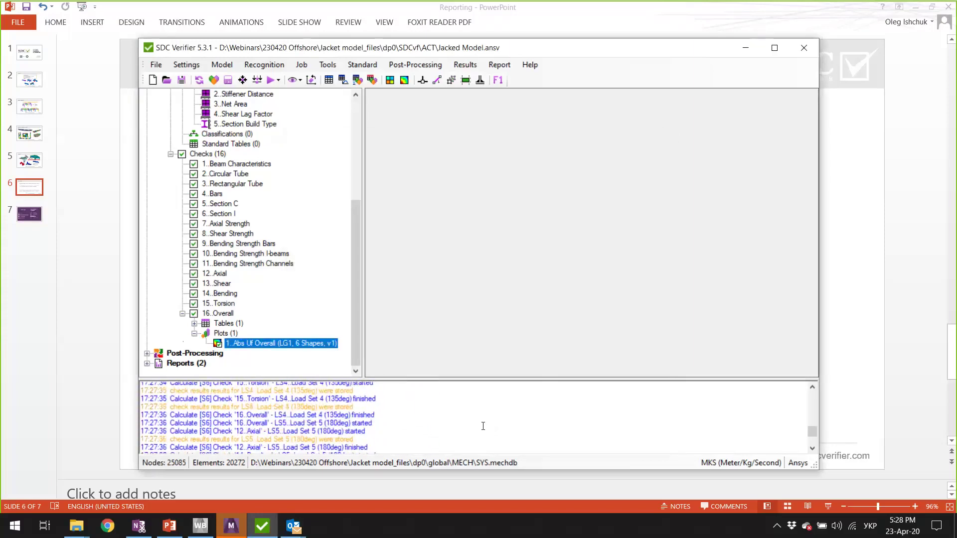
scroll(483, 419, "up", 15)
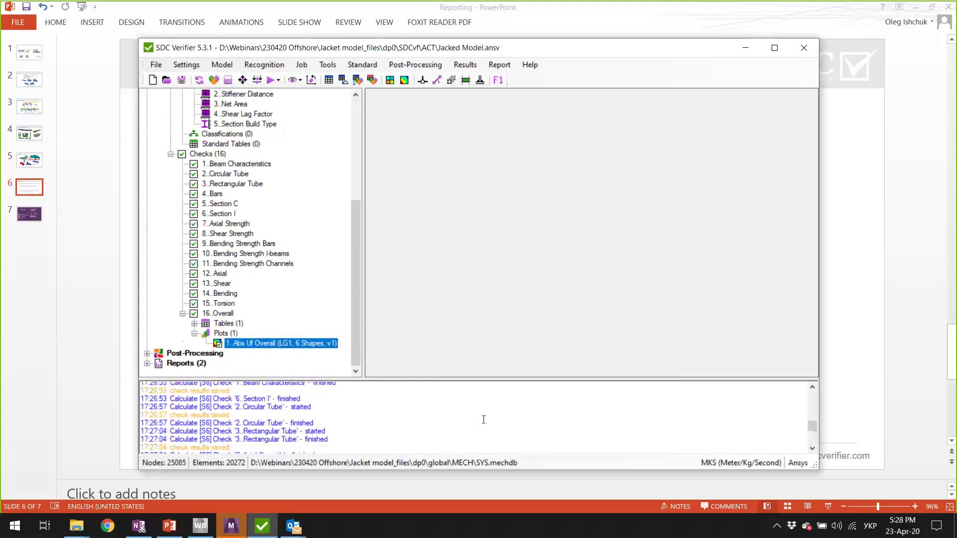
scroll(482, 418, "up", 15)
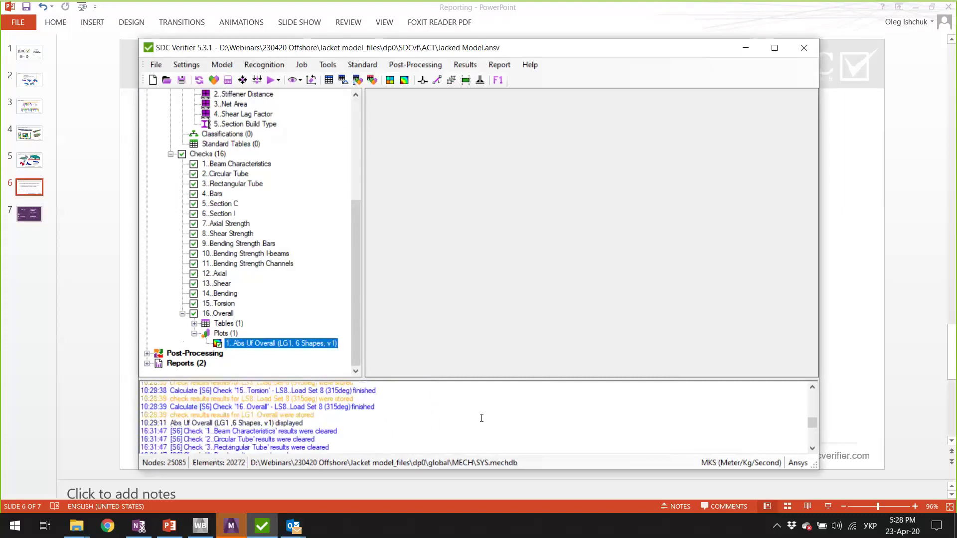
scroll(481, 418, "down", 6)
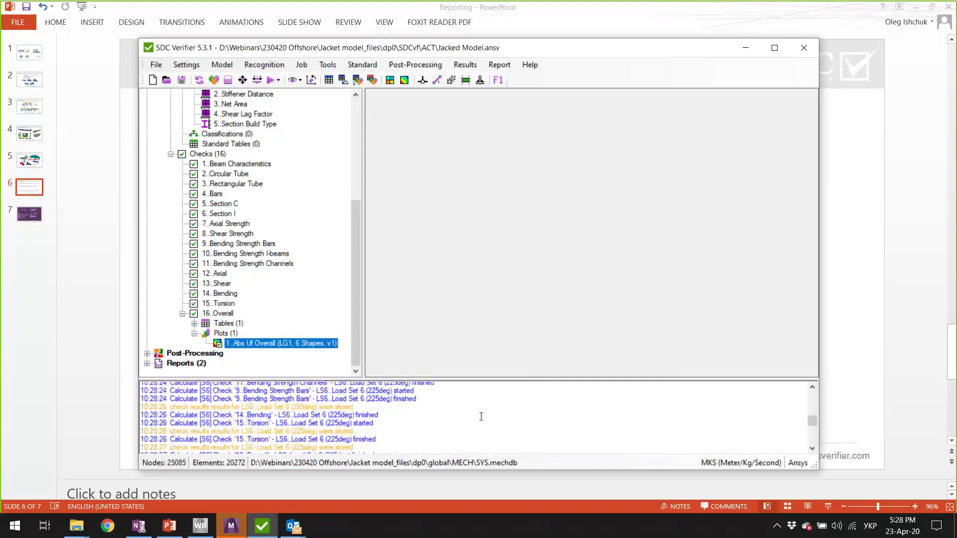
scroll(481, 417, "down", 10)
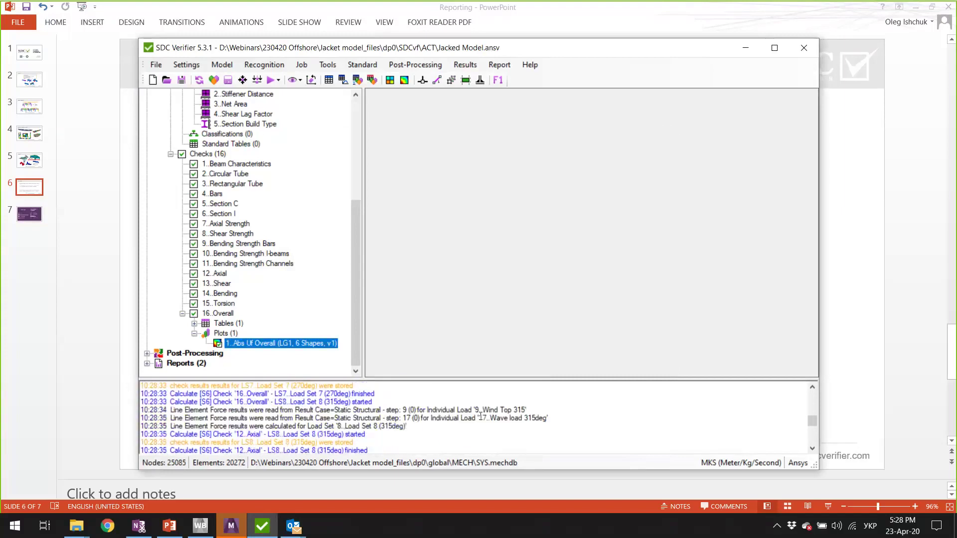
scroll(479, 417, "up", 2)
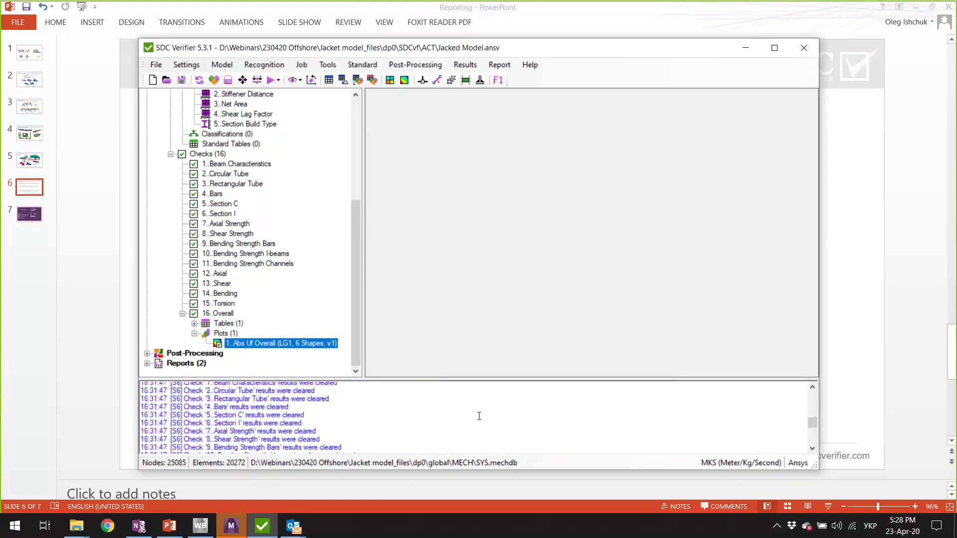
scroll(479, 416, "down", 5)
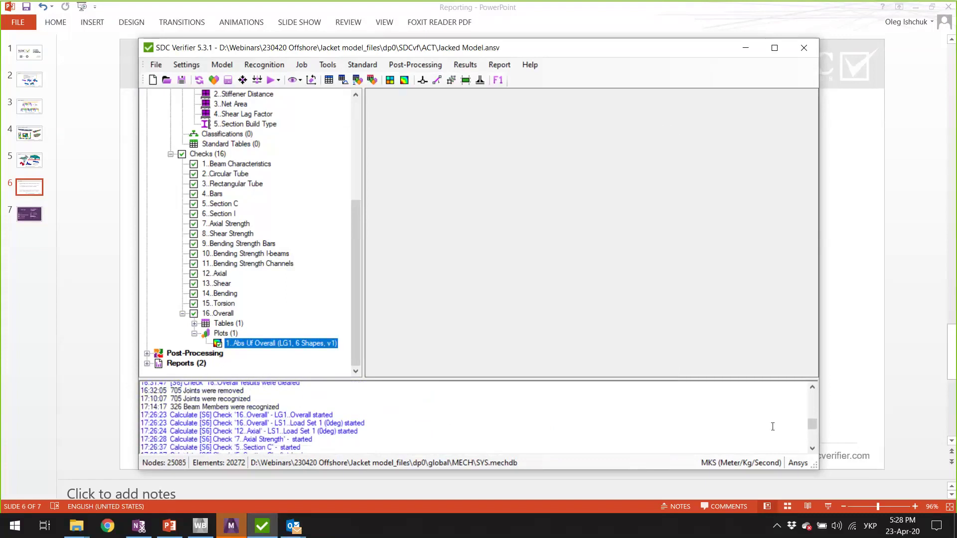
left_click_drag(813, 433, 814, 450)
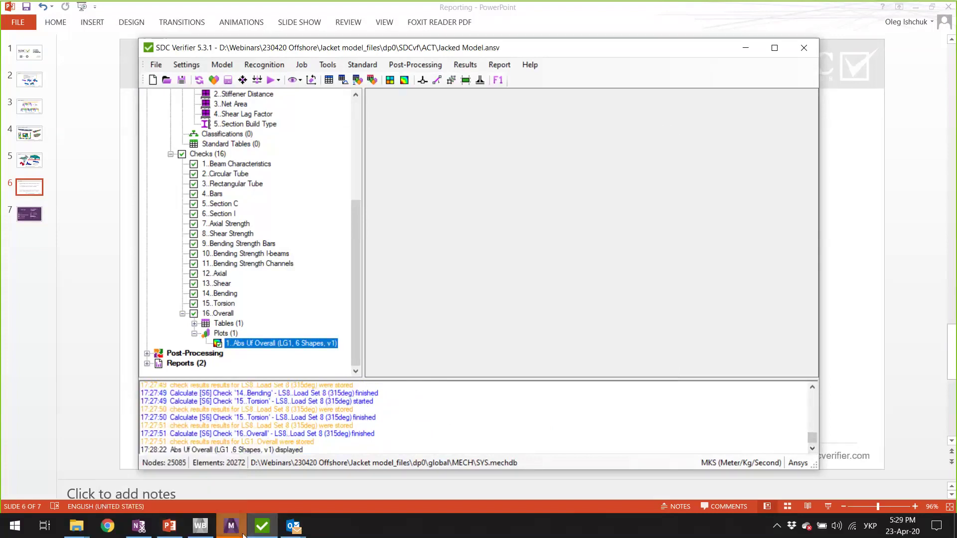
Switch to ANSYS Mechanical and examine the Abs Uf Overall plot on the whole jacket structure
mouse_move(240, 535)
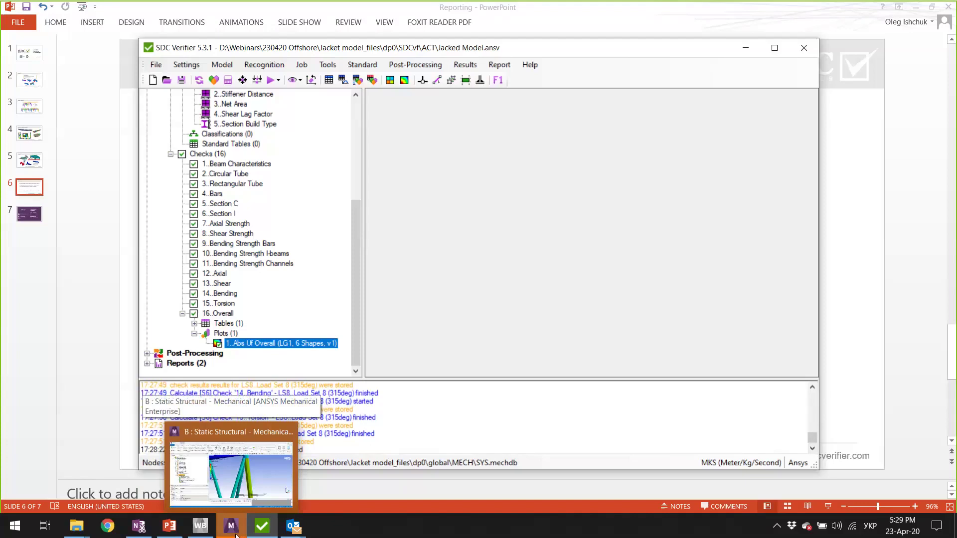
left_click(237, 534)
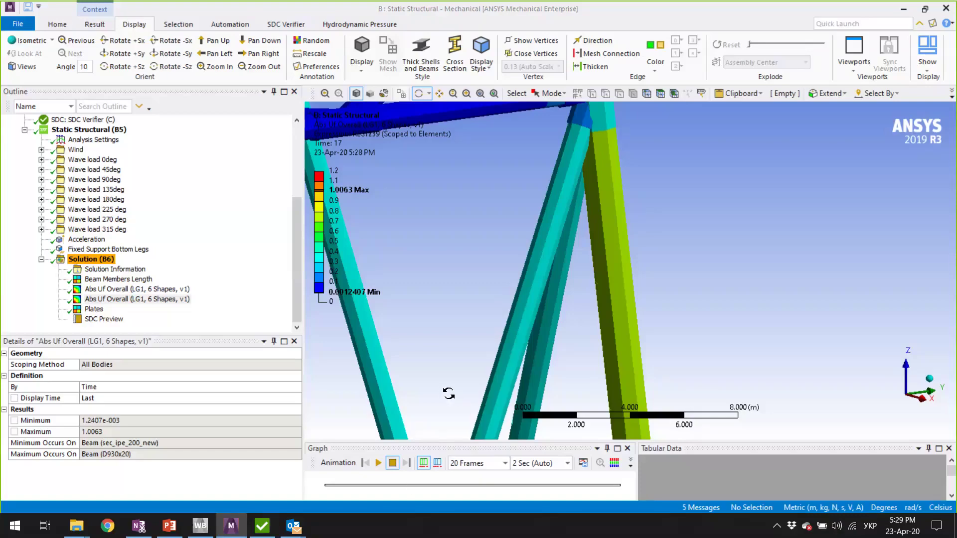
scroll(444, 392, "down", 10)
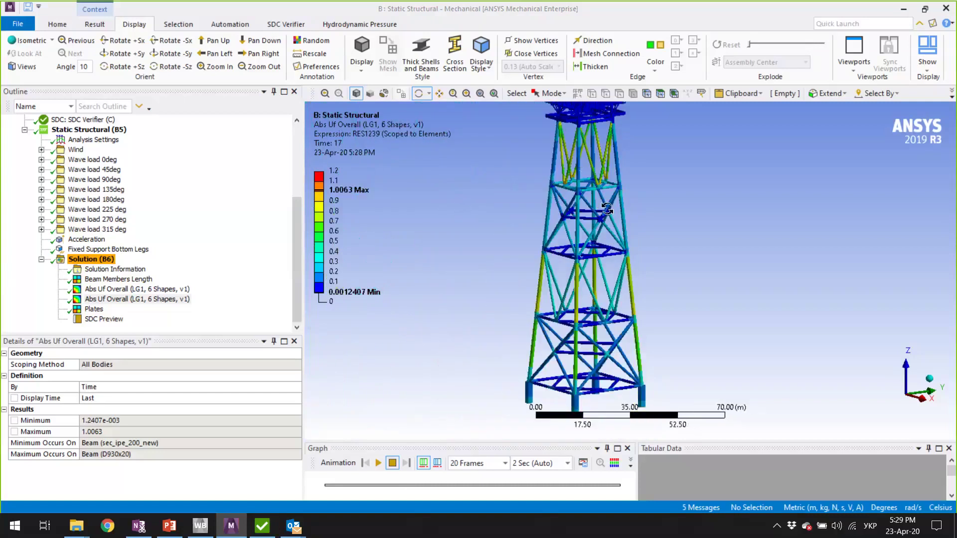
left_click_drag(609, 212, 626, 220)
scroll(626, 219, "down", 3)
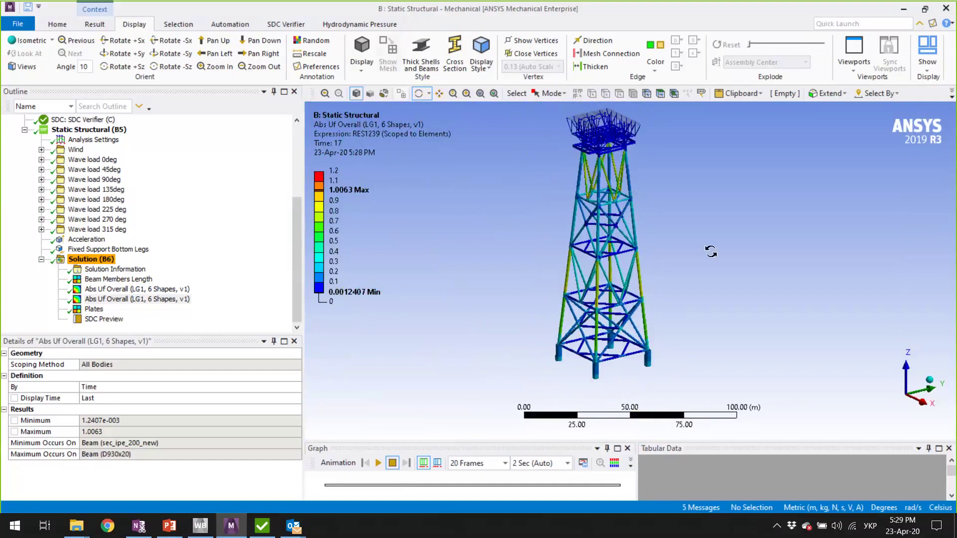
left_click_drag(676, 295, 678, 314)
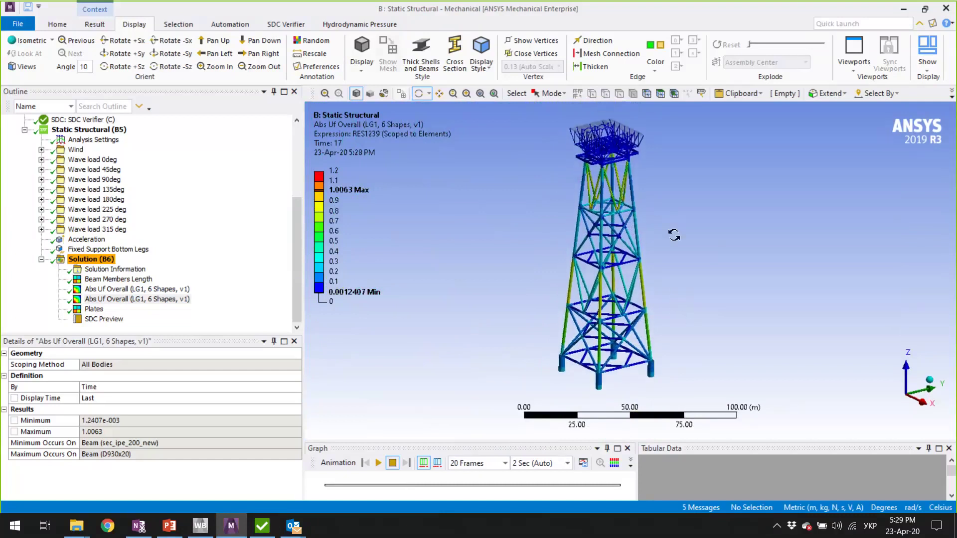
mouse_move(628, 288)
left_mouse_down()
mouse_move(627, 255)
mouse_move(639, 283)
left_mouse_up()
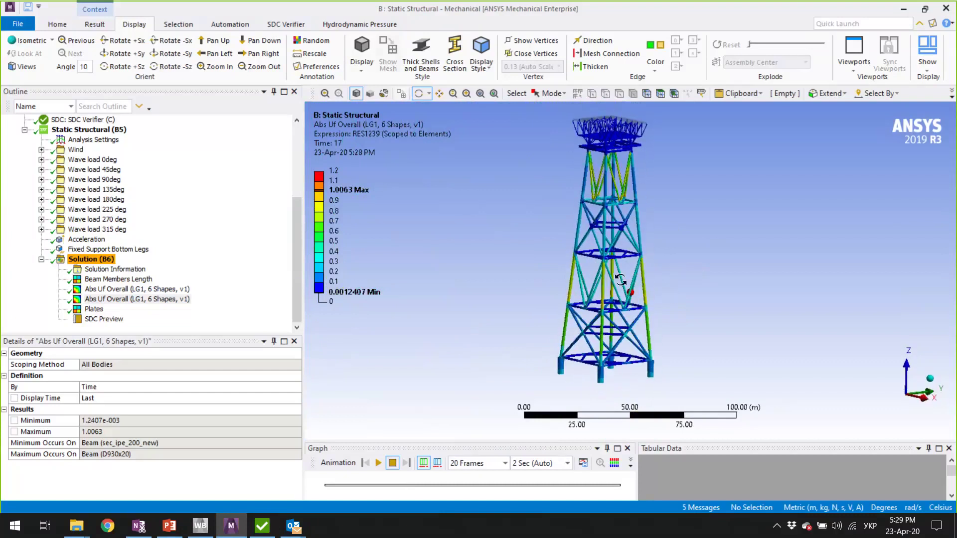
Compare the upper utilization bands of the legend with the V-braces and horizontal frame below the topside, leaving the legend values unchanged
left_click(333, 200)
key("Escape")
left_click(343, 203)
key("Escape")
scroll(635, 185, "up", 5)
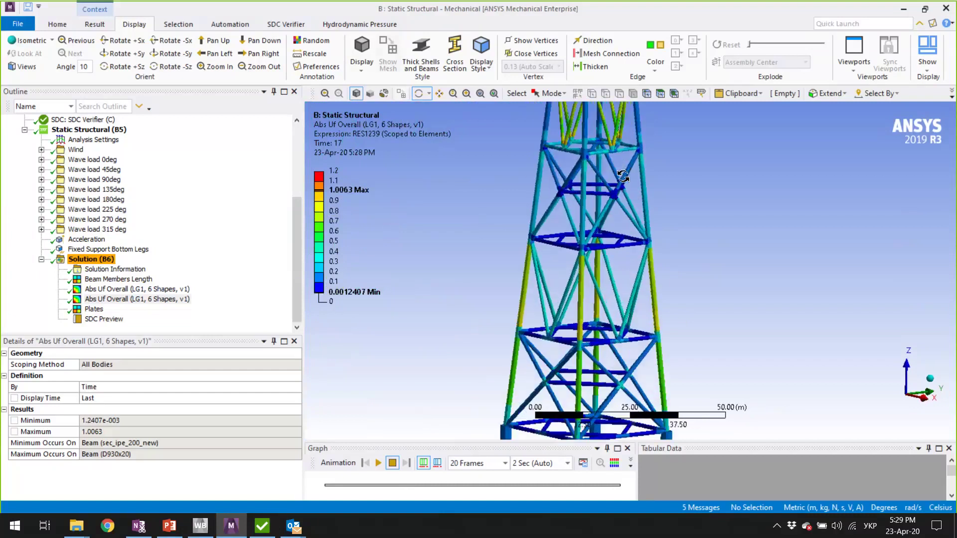
scroll(611, 160, "up", 8)
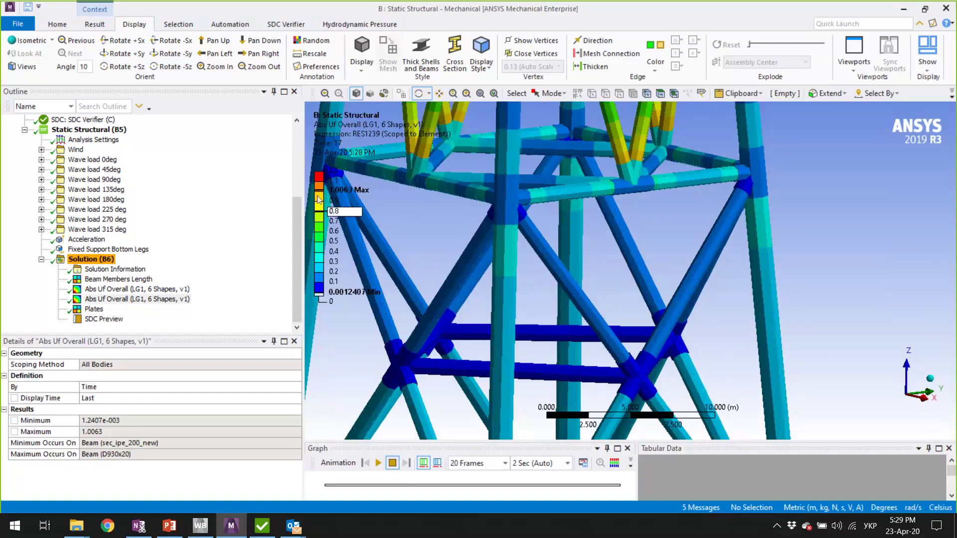
left_click(333, 190)
scroll(634, 159, "up", 2)
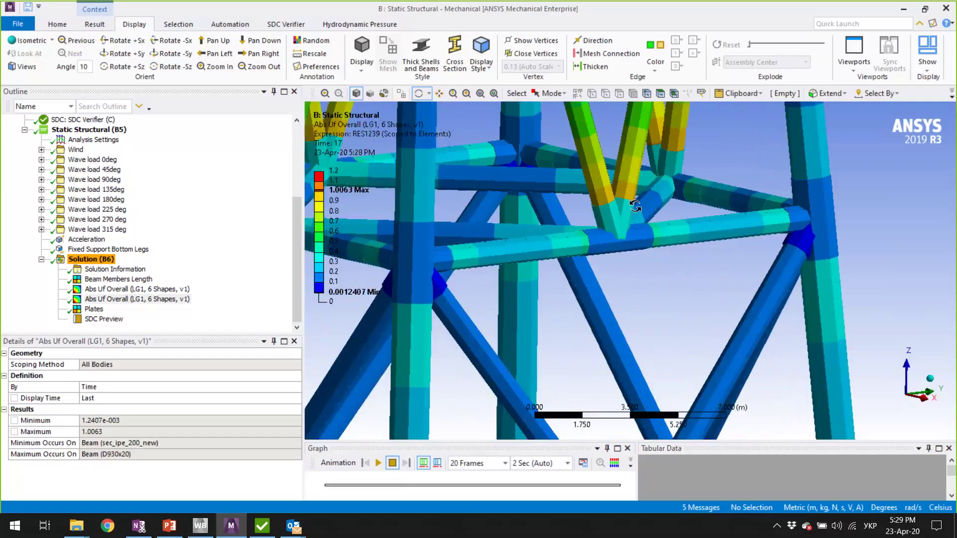
Examine the overall utilization factors along the legs and bracing of the jacket's lower bays down to the bottom supports
scroll(618, 246, "down", 3)
scroll(618, 246, "down", 8)
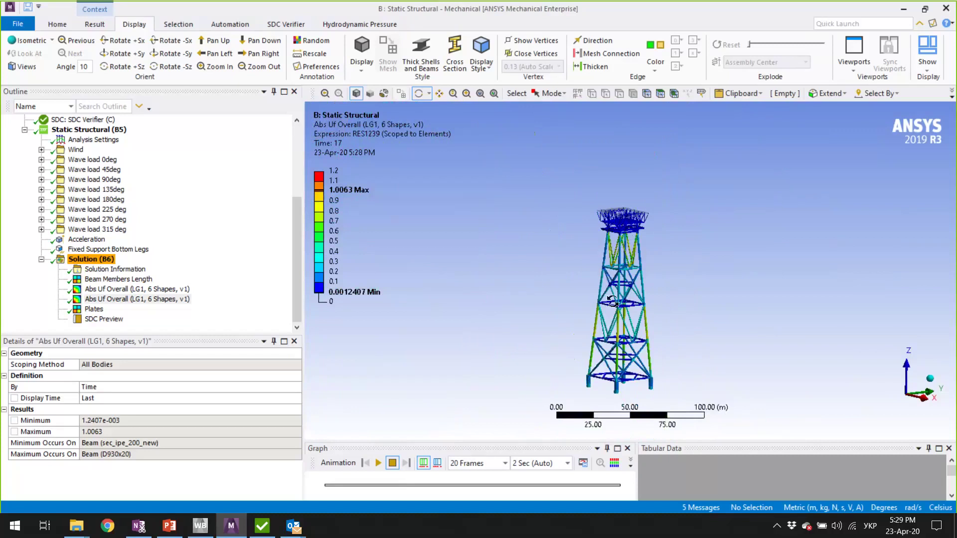
scroll(621, 255, "up", 3)
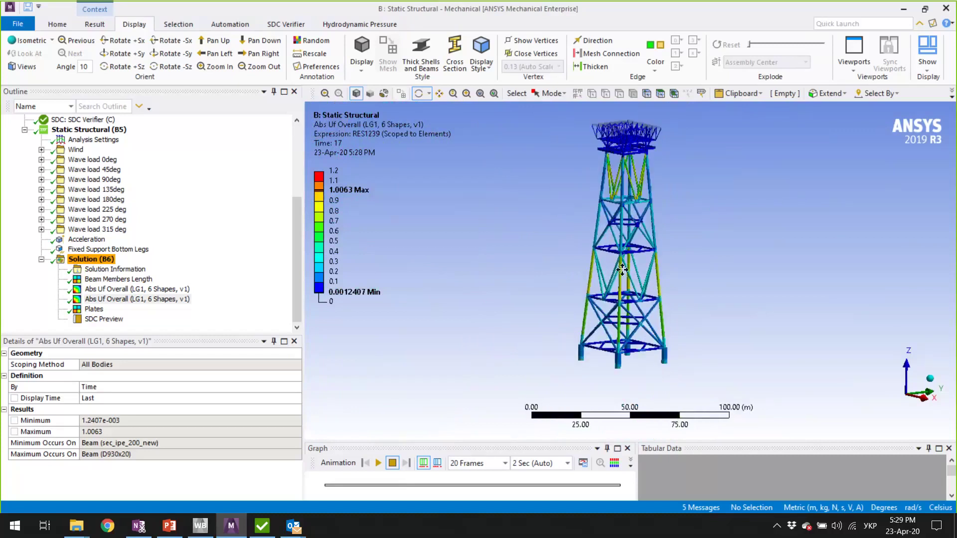
left_click_drag(620, 256, 609, 265)
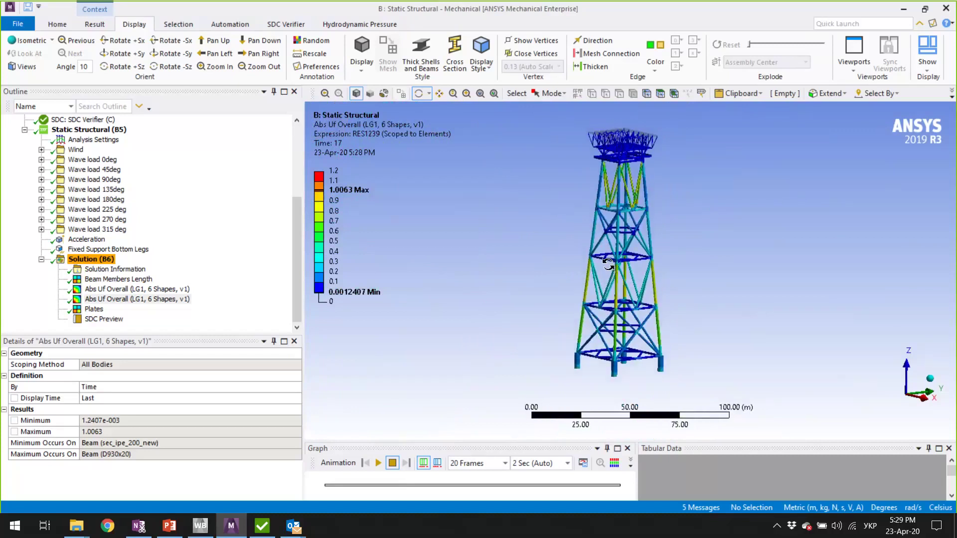
left_click_drag(643, 321, 663, 320)
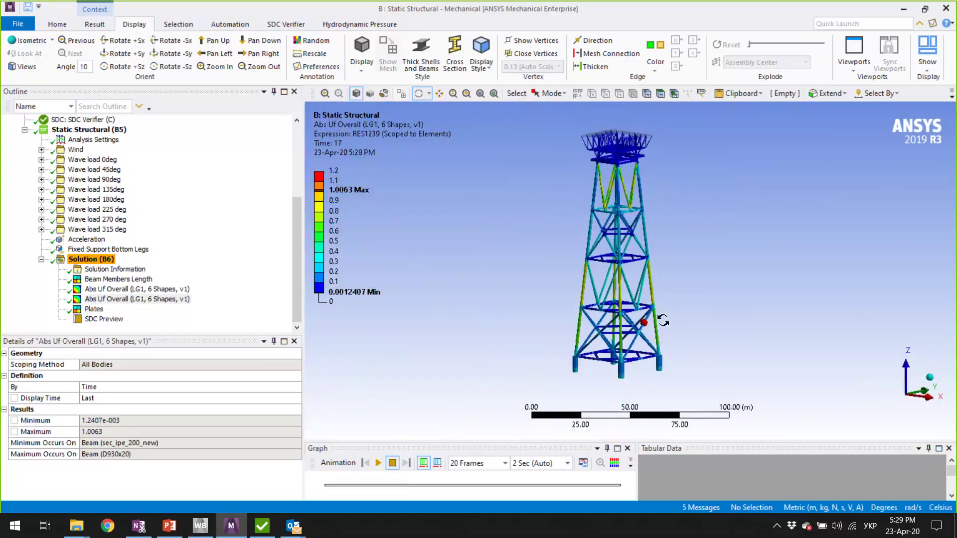
scroll(648, 299, "up", 5)
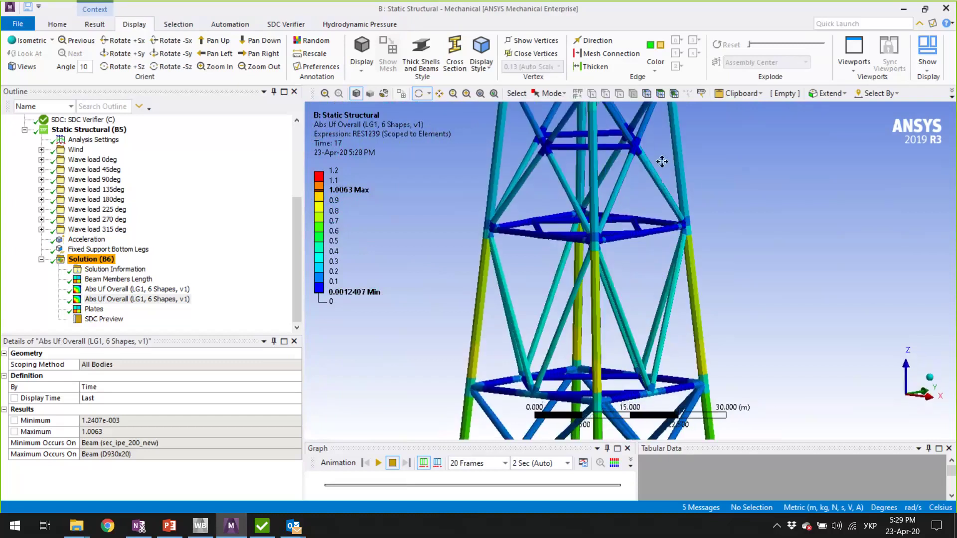
left_click_drag(662, 161, 628, 74)
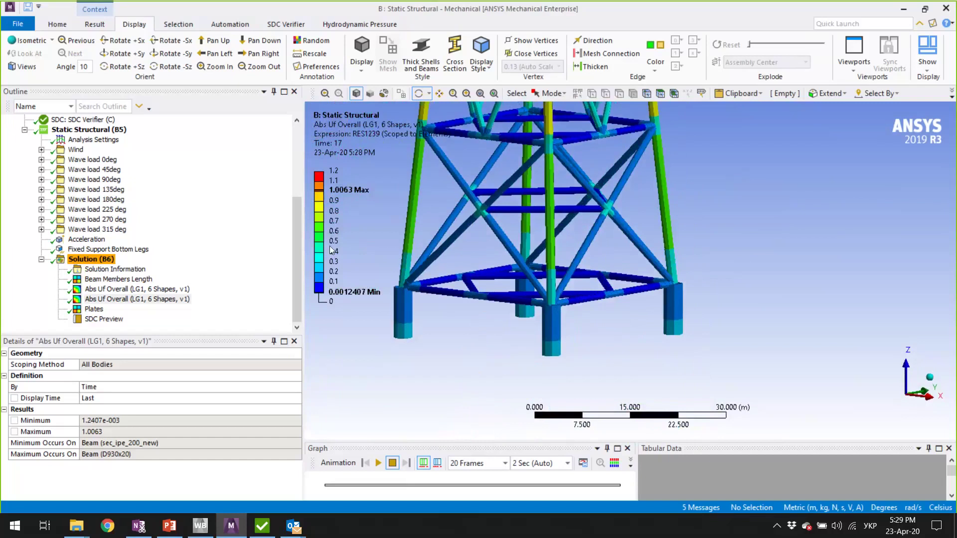
scroll(638, 209, "up", 3)
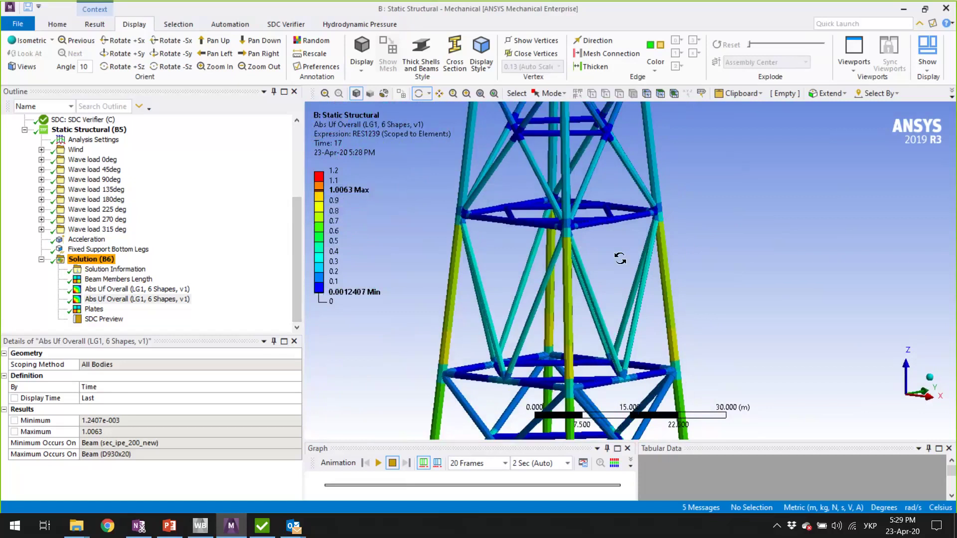
Inspect the plot on the jacket's middle and upper bays up to the topside, finishing with the complete structure in view
scroll(613, 253, "down", 6)
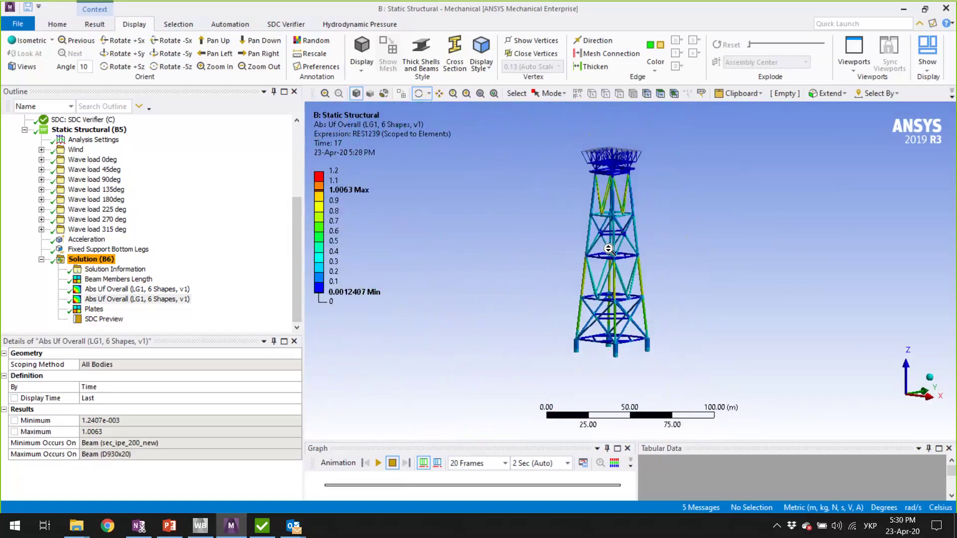
scroll(593, 214, "up", 6)
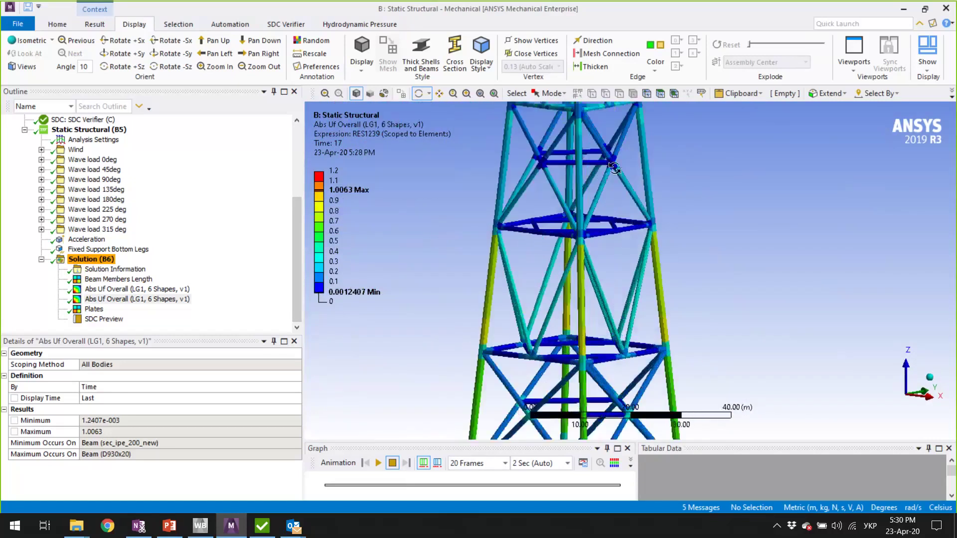
scroll(614, 169, "up", 5)
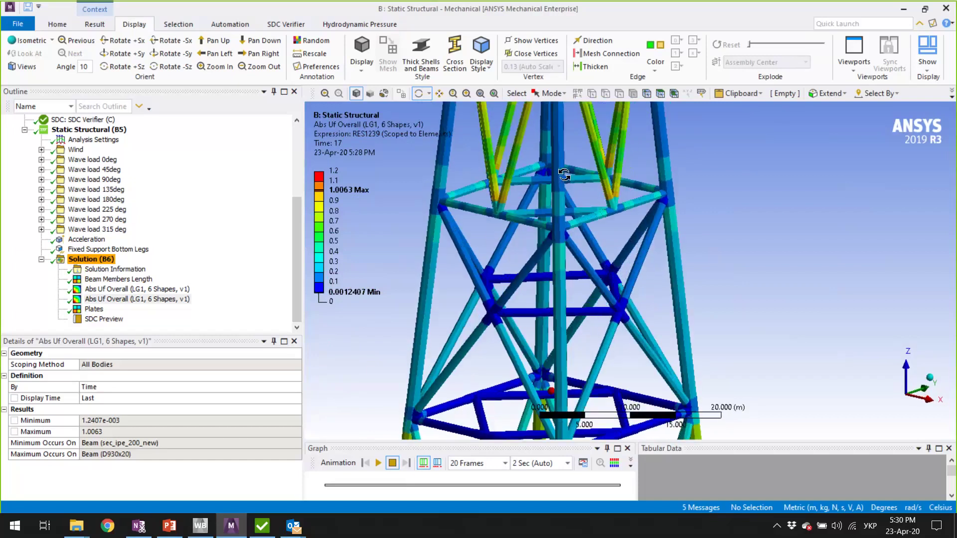
left_click_drag(564, 175, 562, 185)
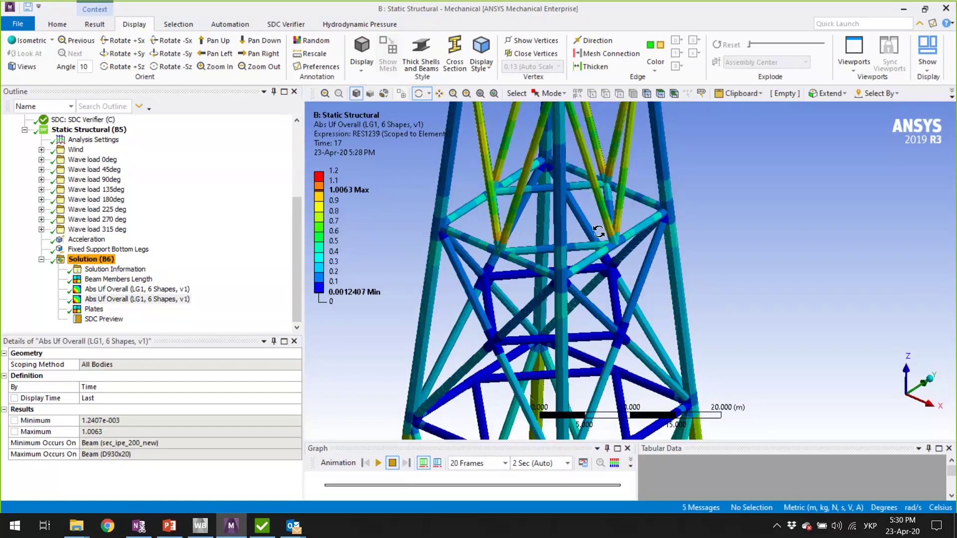
scroll(590, 309, "down", 2)
left_click_drag(590, 310, 591, 294)
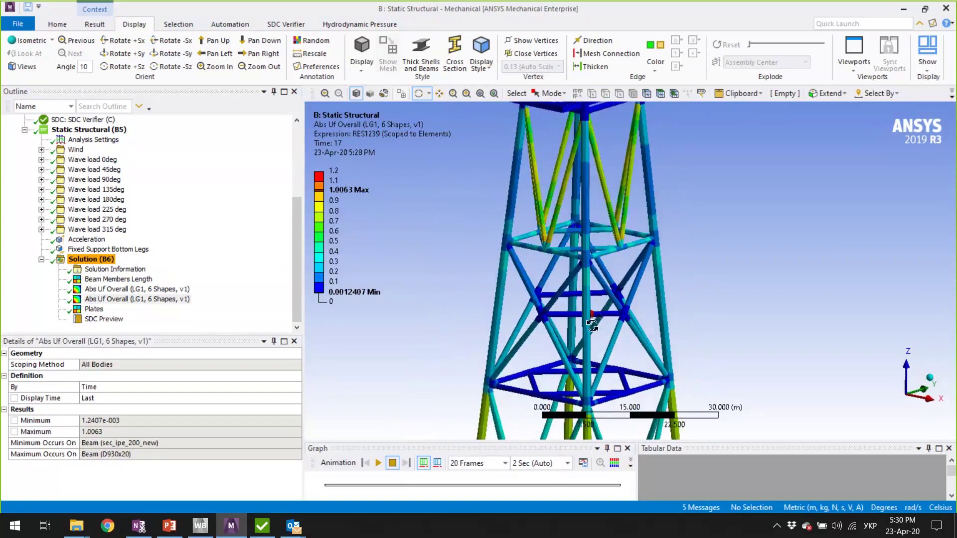
scroll(592, 324, "down", 3)
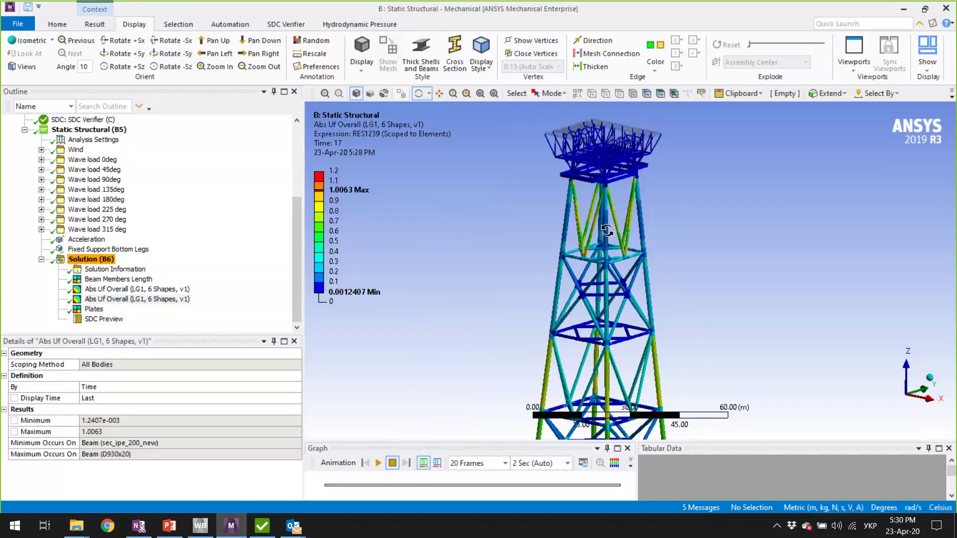
scroll(599, 284, "down", 1)
scroll(598, 284, "down", 3)
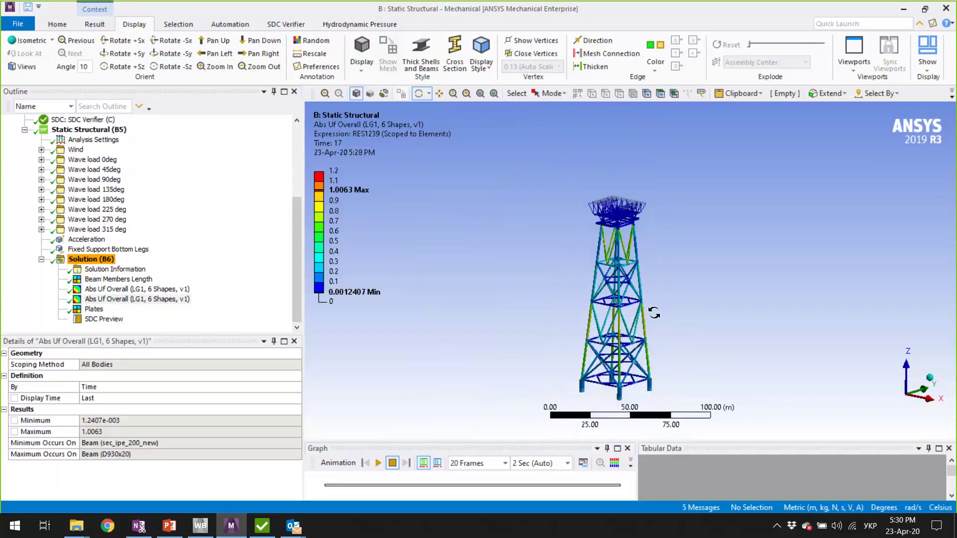
Switch to SDC Verifier, collapse the sixth standard, AISC 360-10 Members, and expand the Joint check standard
left_click(262, 527)
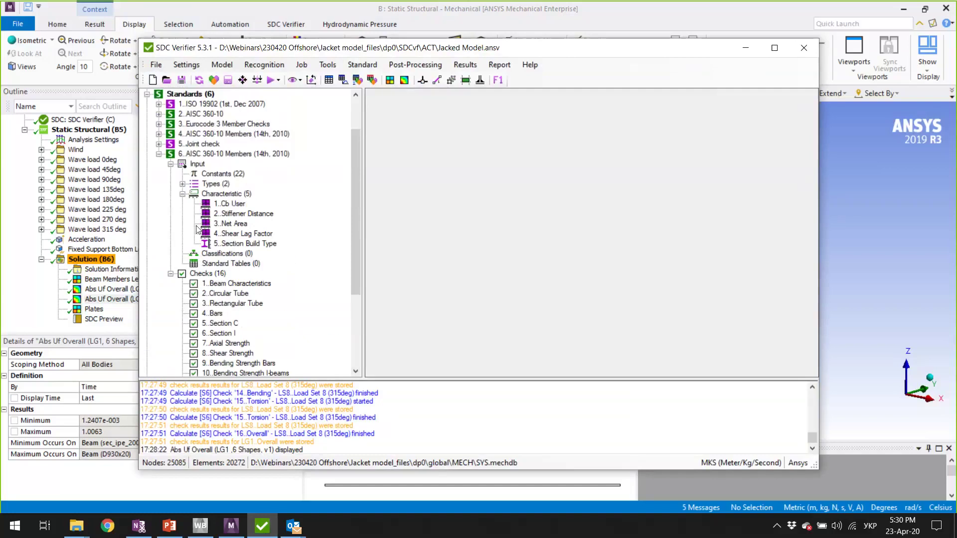
left_click(171, 273)
left_click(159, 206)
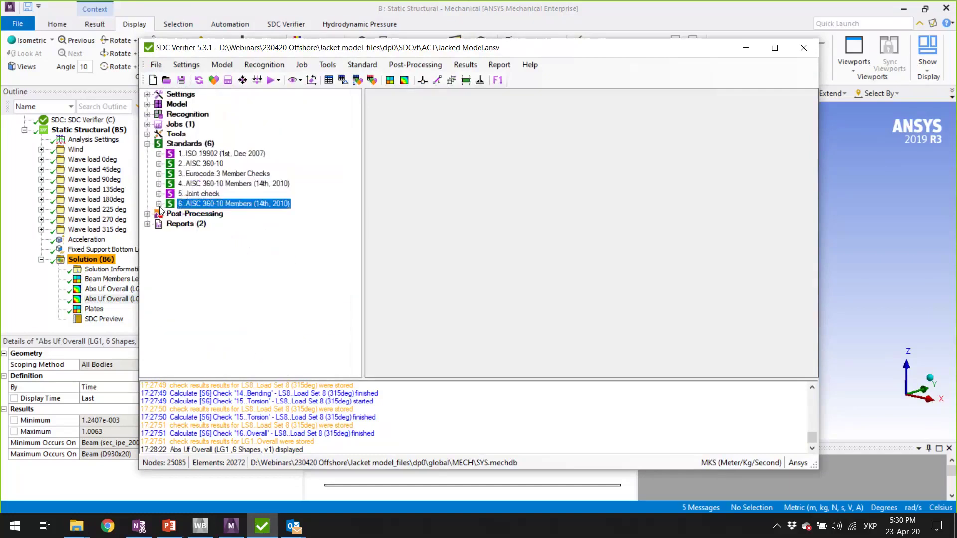
left_click(159, 194)
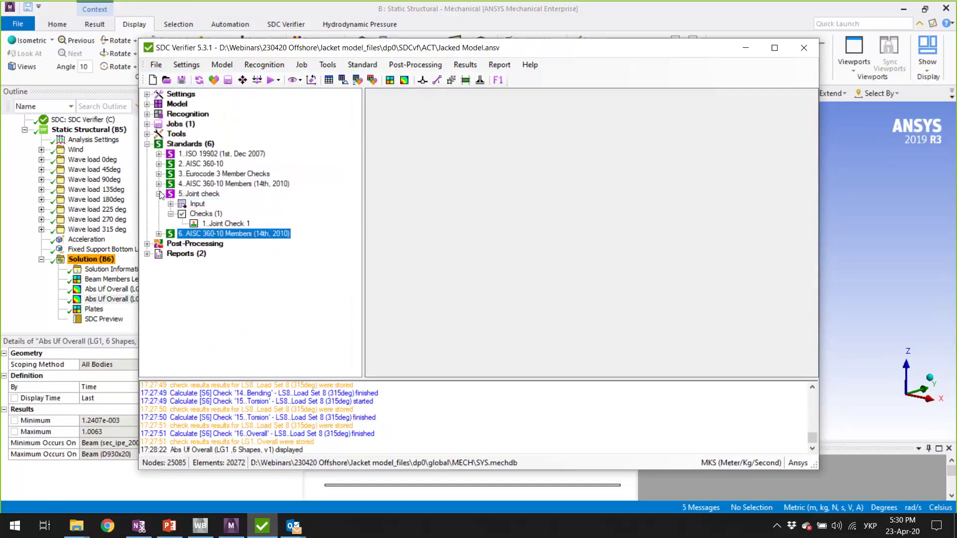
Create a Joint Check API LRFD (1st, 1993) on all entities, find its connections and expand the chord and braces of Connection 2
right_click(213, 214)
mouse_move(249, 218)
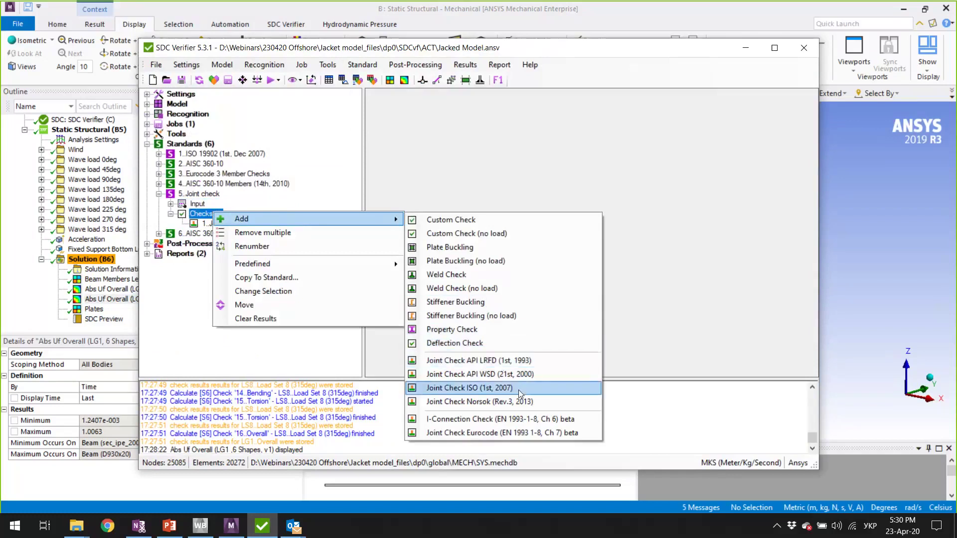
left_click(488, 361)
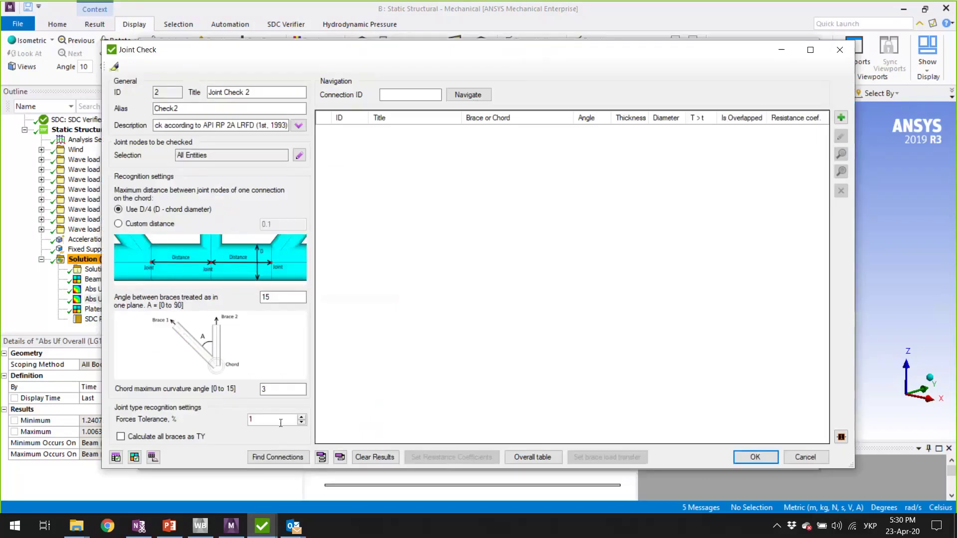
left_click(276, 456)
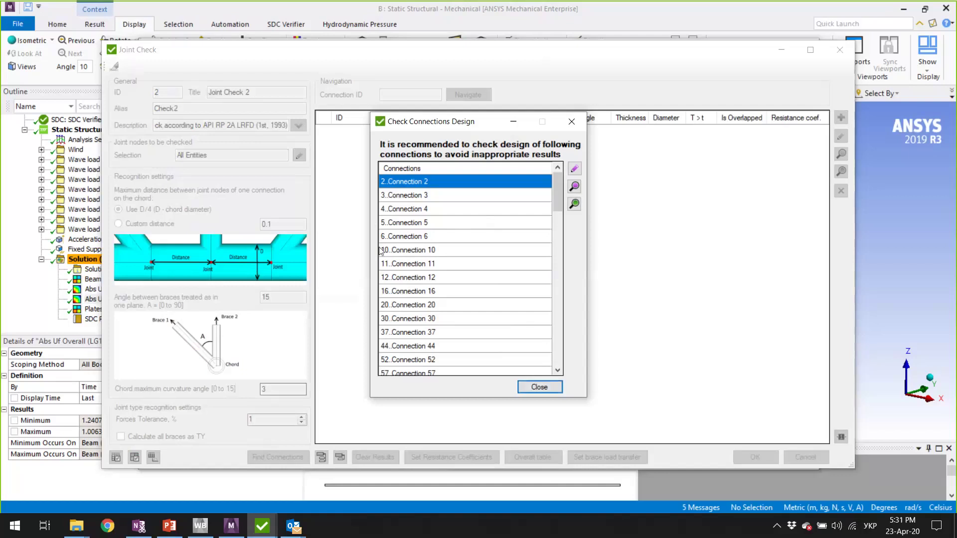
left_click(539, 387)
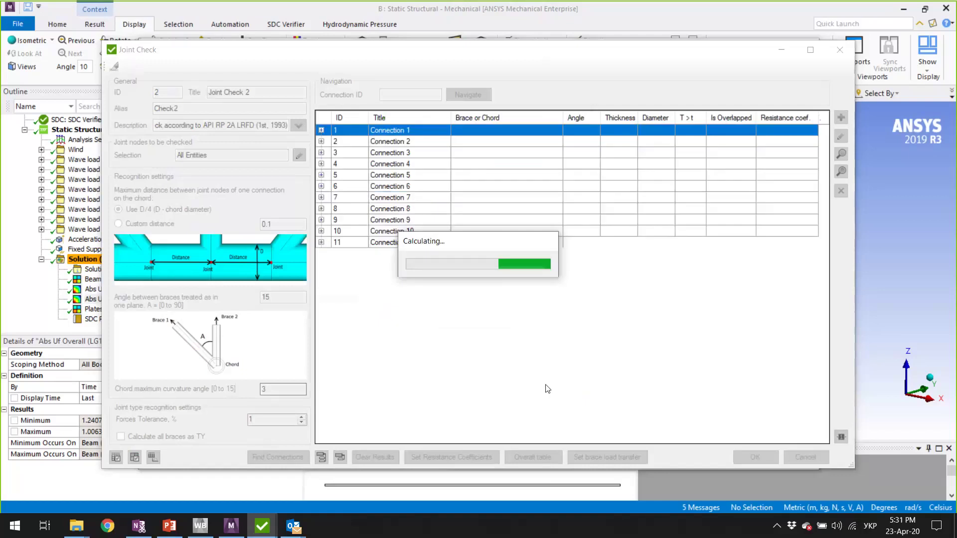
left_click(321, 141)
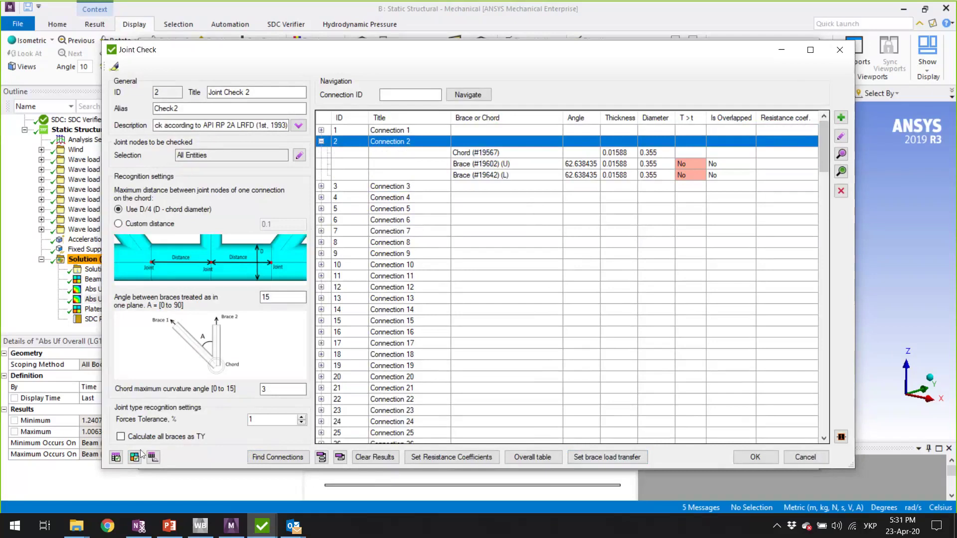
Look at the joint check's expand table settings for load group 1..Overall, and discard both the table and the new joint check
left_click(116, 457)
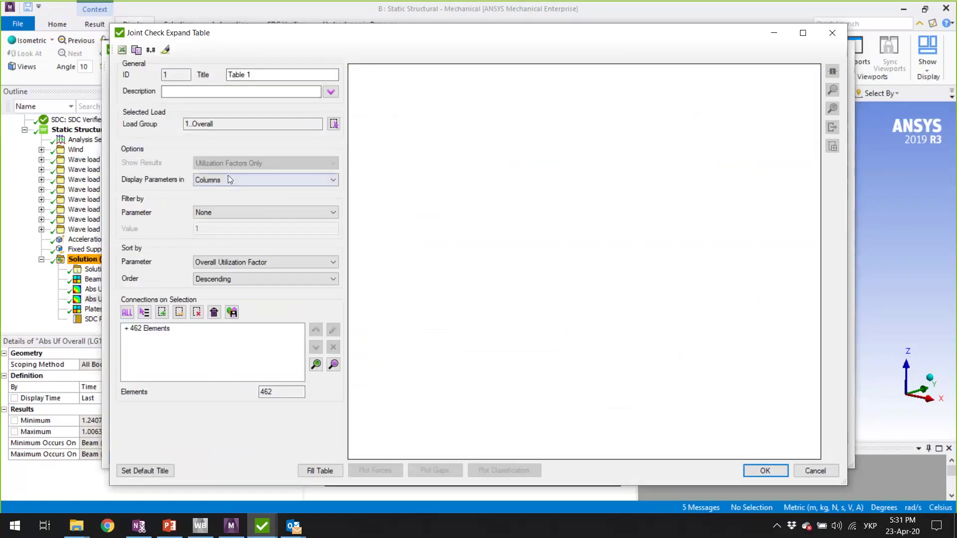
left_click(832, 32)
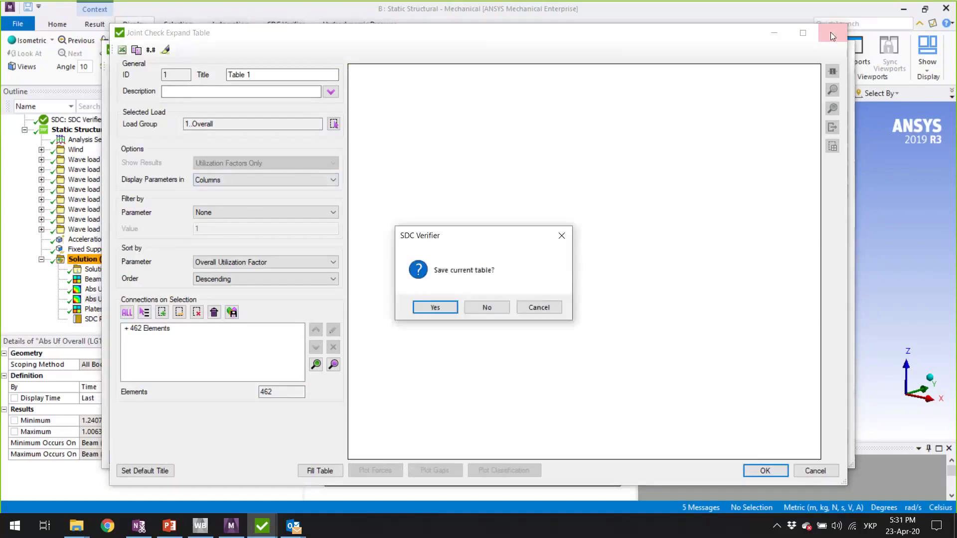
left_click(505, 306)
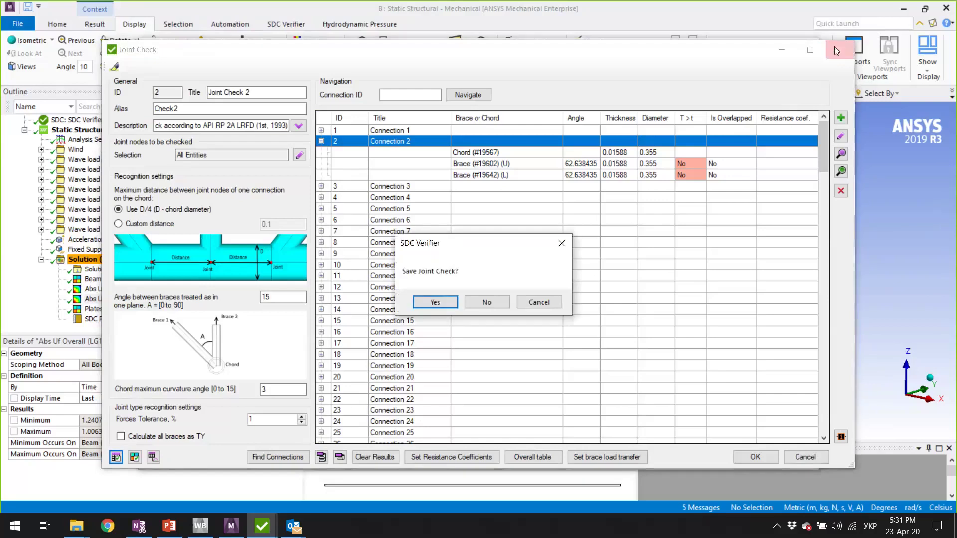
left_click(498, 302)
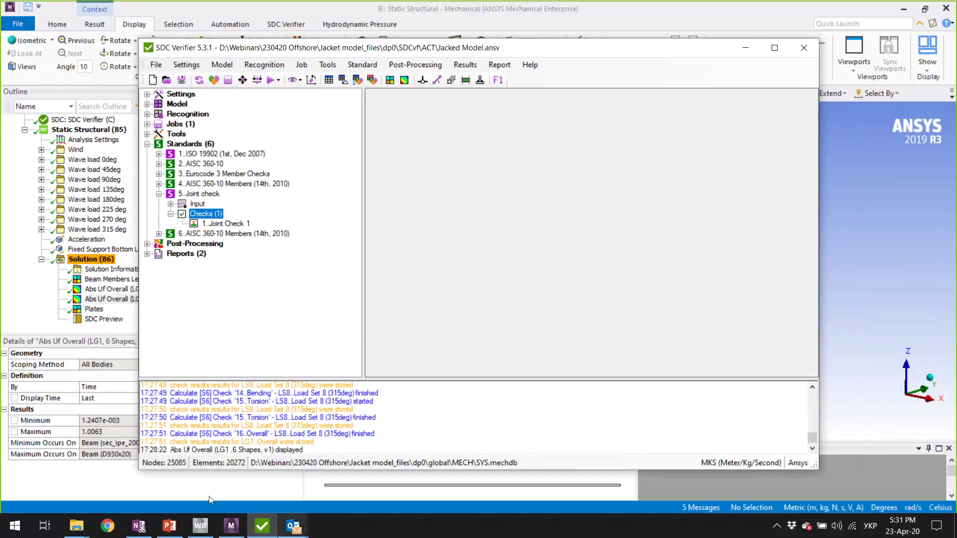
Switch to ANSYS Mechanical and examine the Abs Uf Overall plot on the jacket's legs and bracing bays
left_click(746, 50)
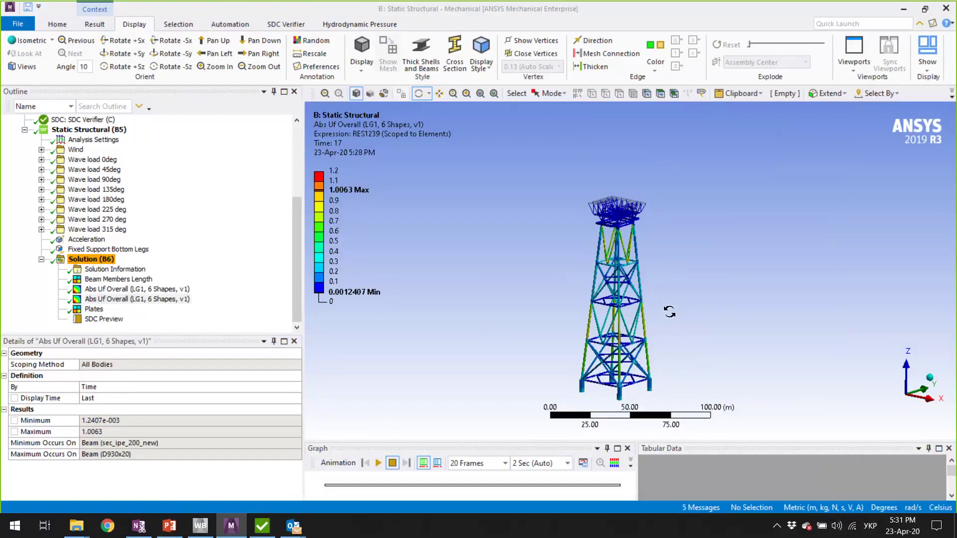
scroll(630, 287, "up", 4)
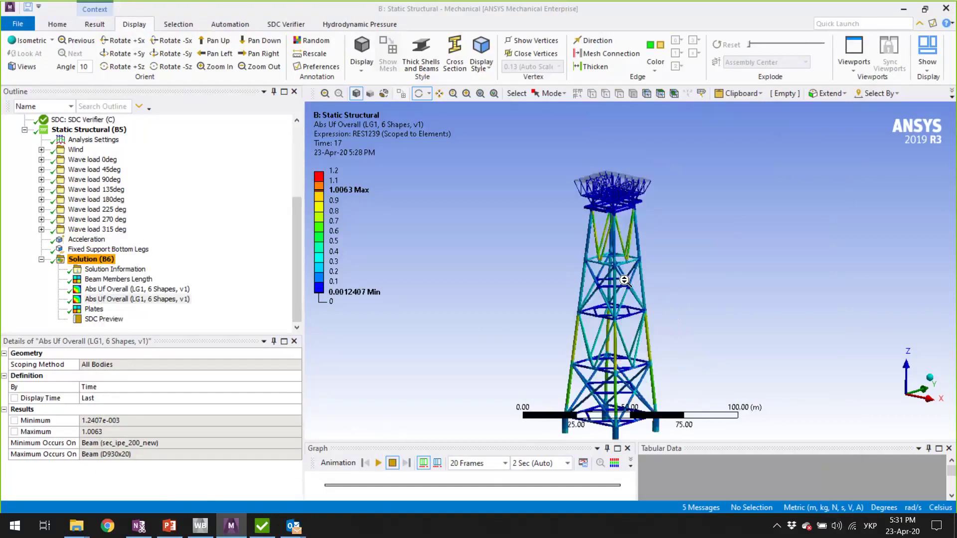
scroll(599, 209, "up", 2)
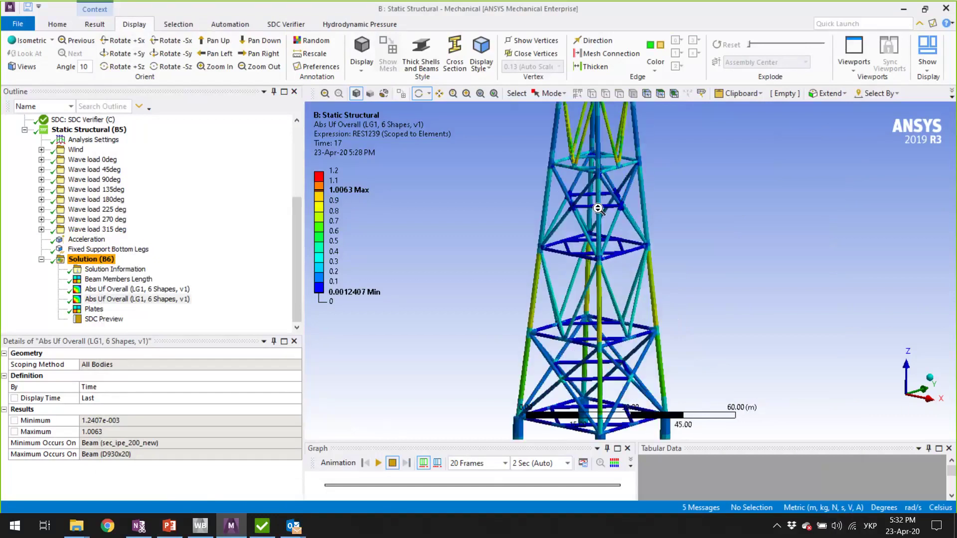
left_click_drag(599, 210, 649, 206)
Examine the topside's beam framing and transparent deck plates from close up and above, finishing with the whole topside and upper legs in view
scroll(649, 207, "up", 5)
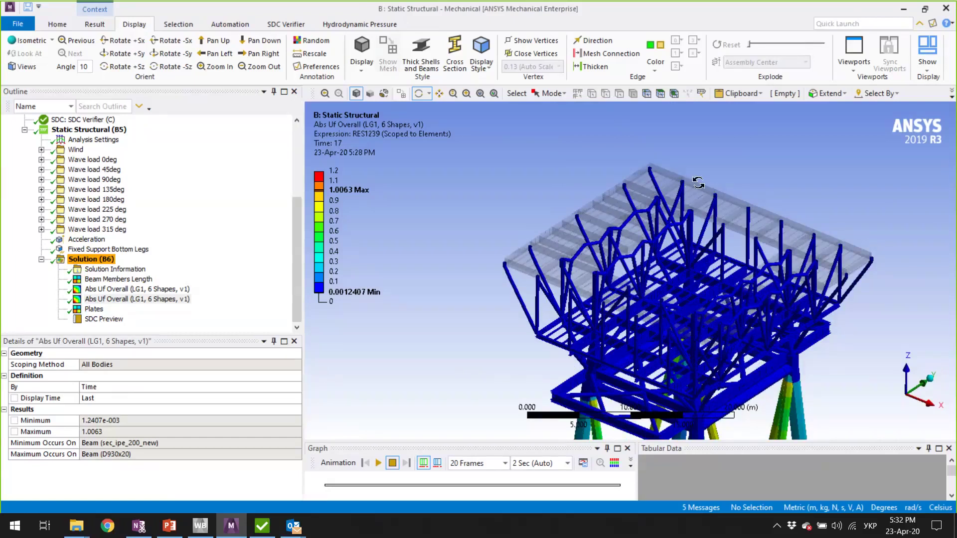
scroll(651, 254, "up", 5)
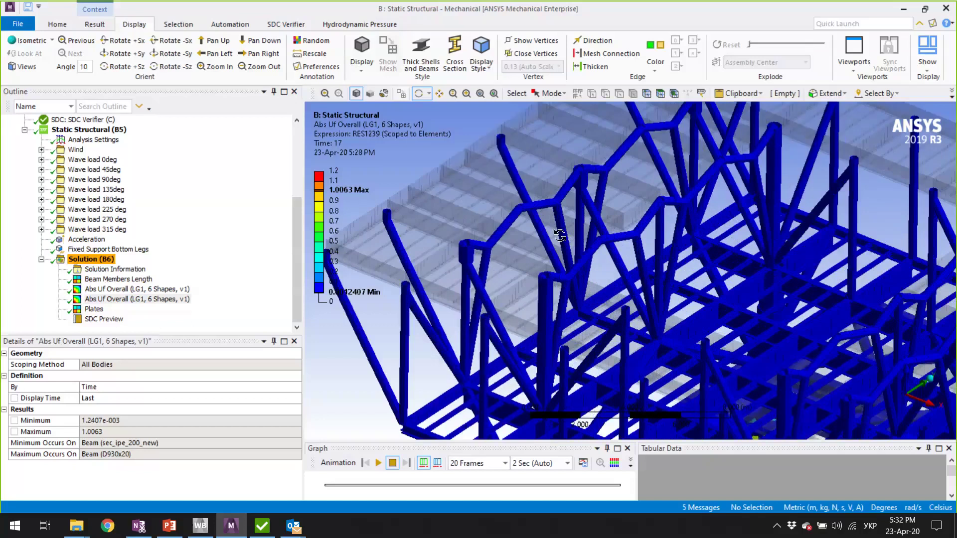
left_click_drag(555, 205, 482, 185)
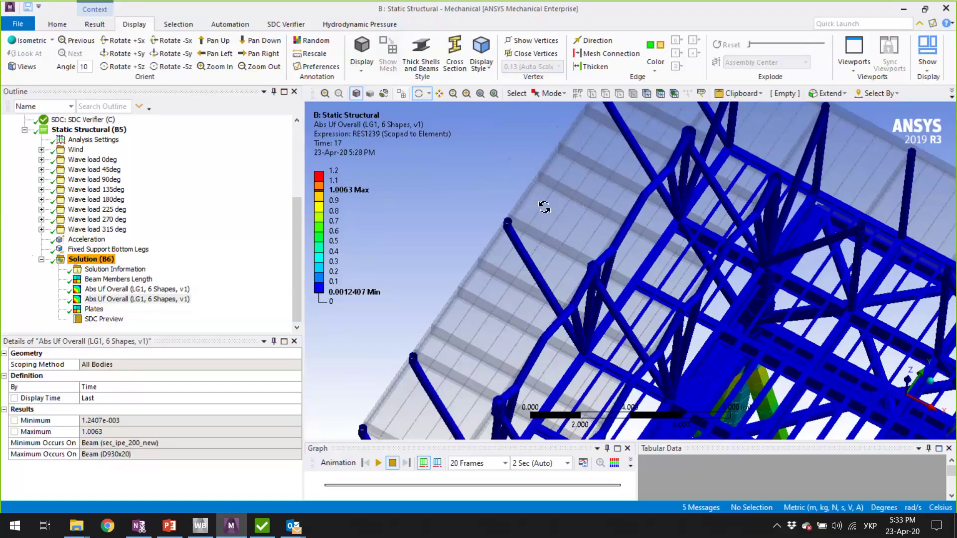
left_click_drag(541, 199, 541, 202)
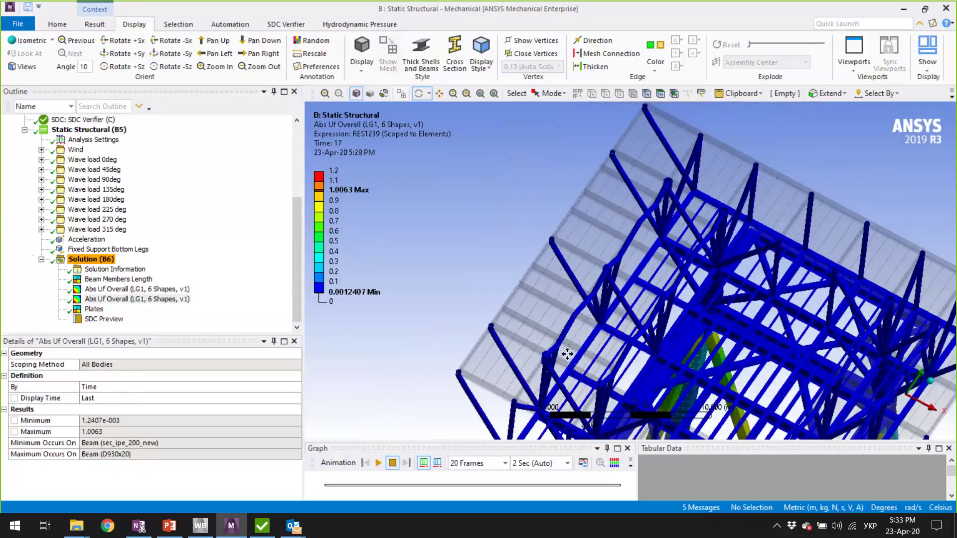
left_click_drag(573, 362, 564, 243)
middle_click_drag(564, 242, 566, 291, "ctrl")
scroll(506, 329, "down", 5)
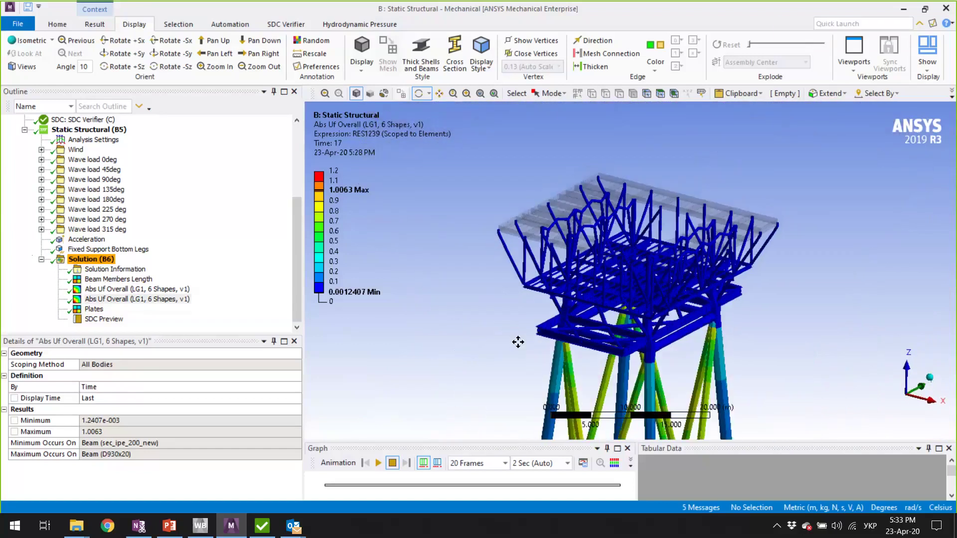
left_click_drag(517, 342, 514, 305)
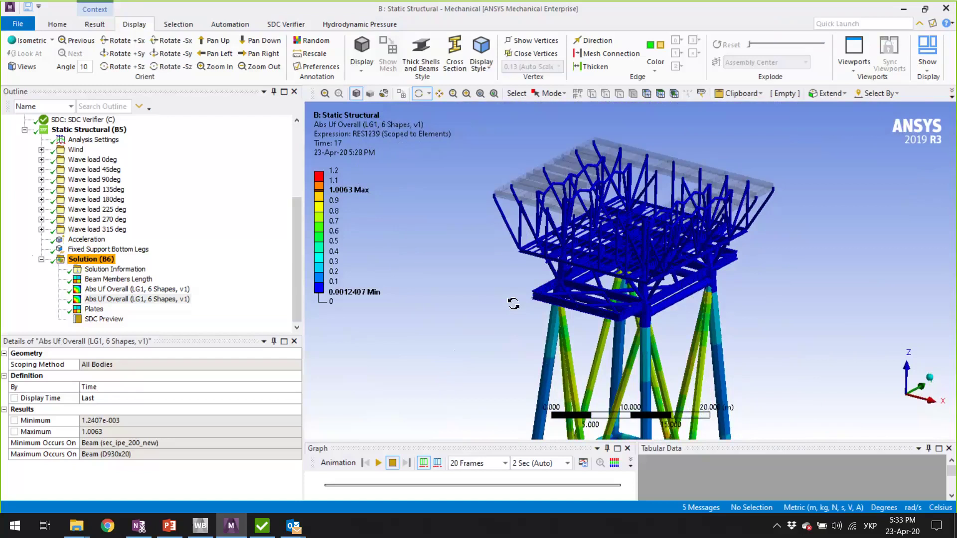